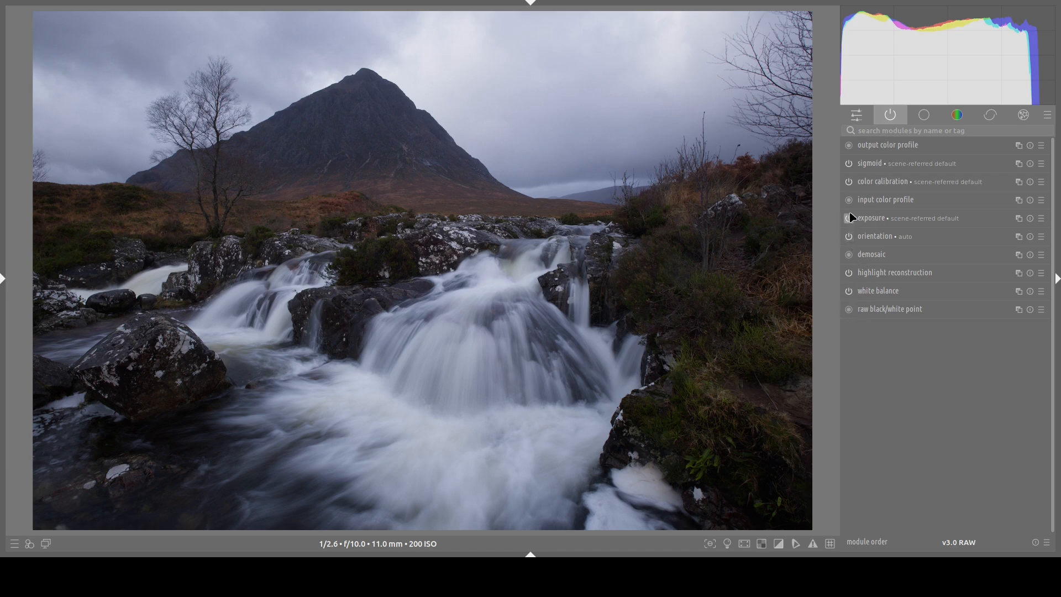
Review the demosaic module's method, color smoothing and match greens settings among the active modules.
{"action": "left_click", "coordinate": [890, 114]}
{"action": "left_click", "coordinate": [892, 119]}
{"action": "left_click", "coordinate": [880, 258]}
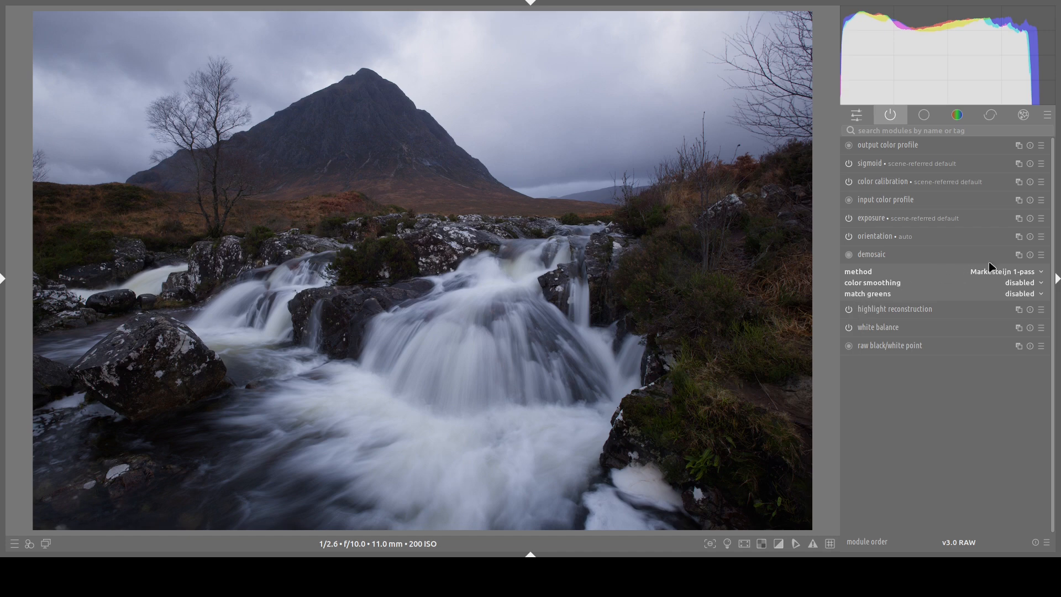
{"action": "scroll", "coordinate": [1005, 277], "scroll_direction": "down", "scroll_amount": 1}
{"action": "left_click", "coordinate": [1023, 302]}
{"action": "left_click", "coordinate": [917, 260]}
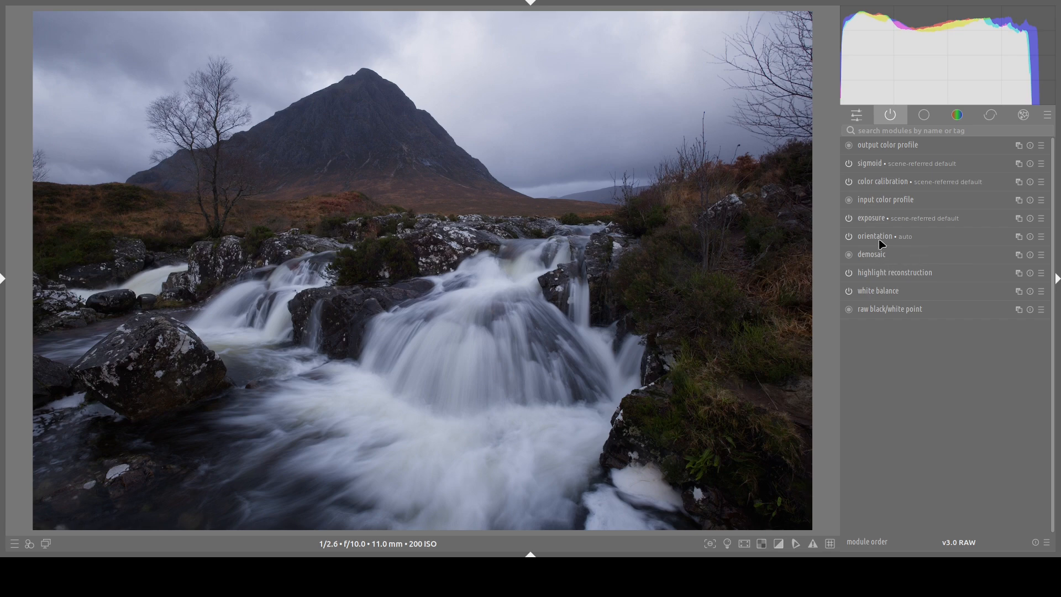
Search the modules for "lens" and enable lens correction, showing its settings.
{"action": "middle_click", "coordinate": [218, 97]}
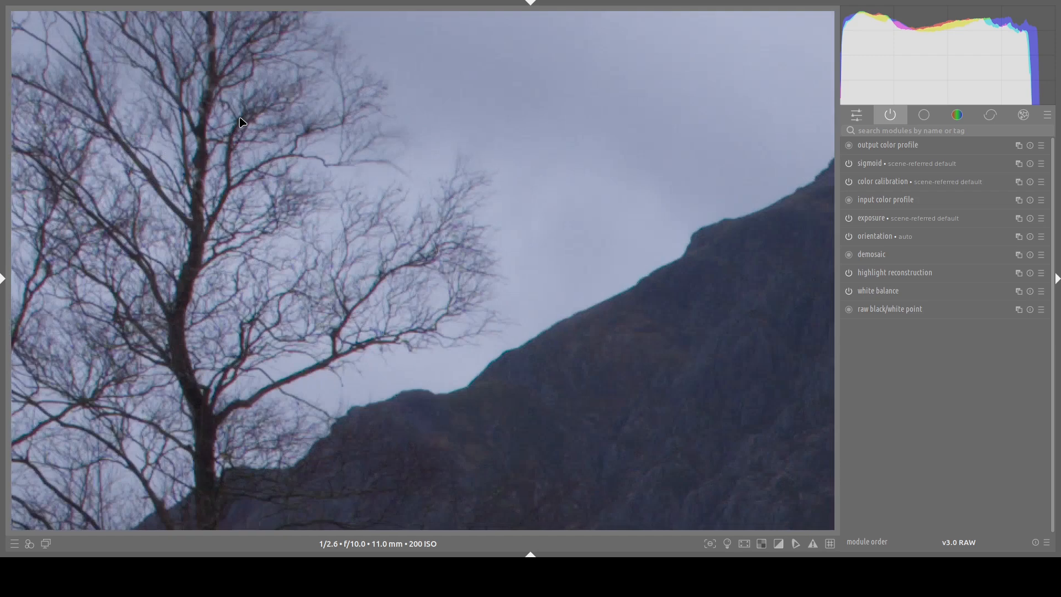
{"action": "middle_click", "coordinate": [244, 119]}
{"action": "middle_click", "coordinate": [243, 119]}
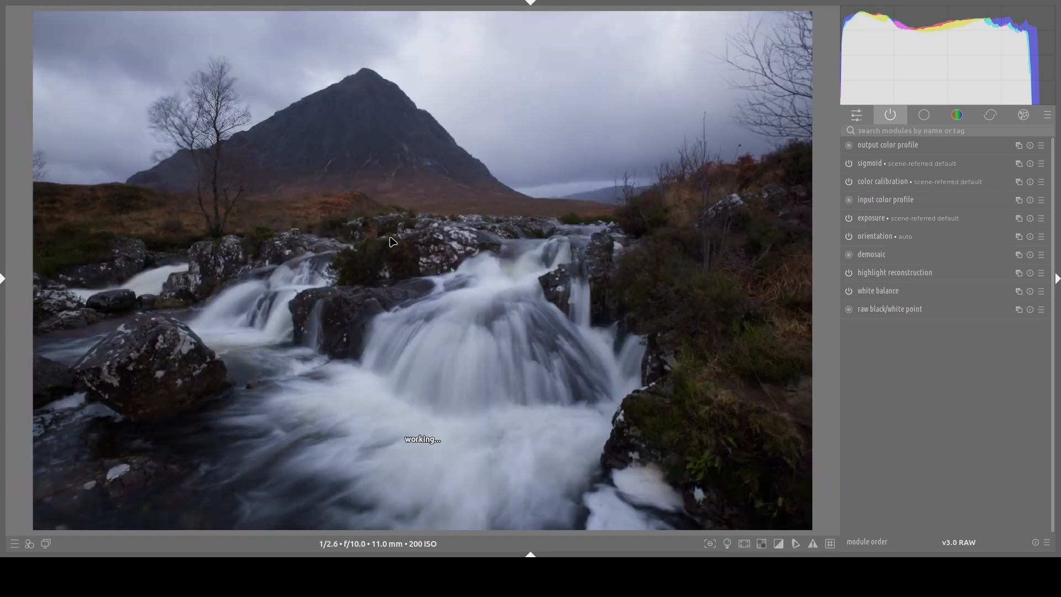
{"action": "left_click", "coordinate": [901, 133]}
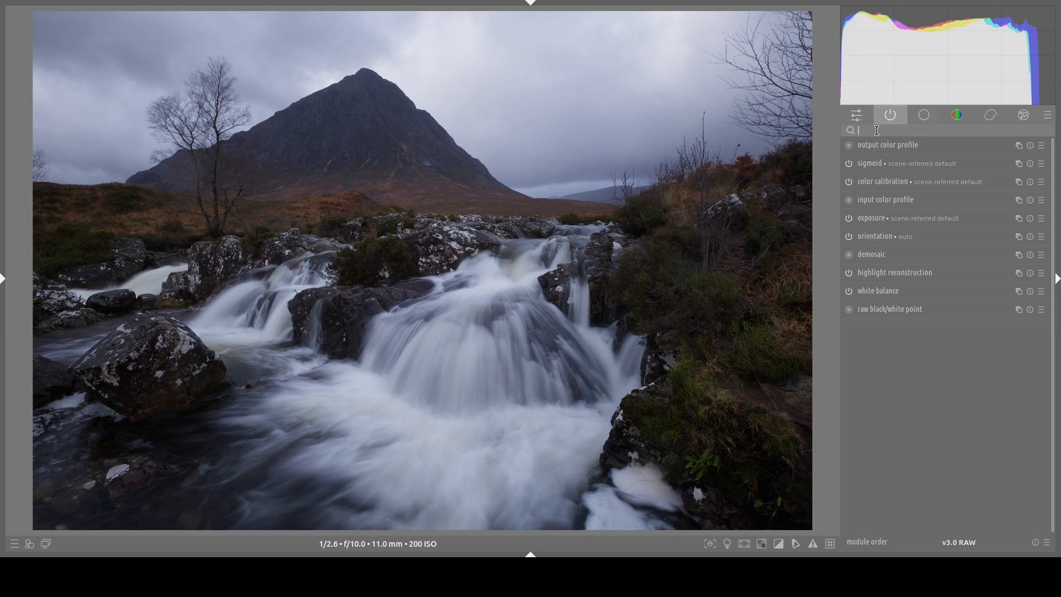
{"action": "type", "text": "lens"}
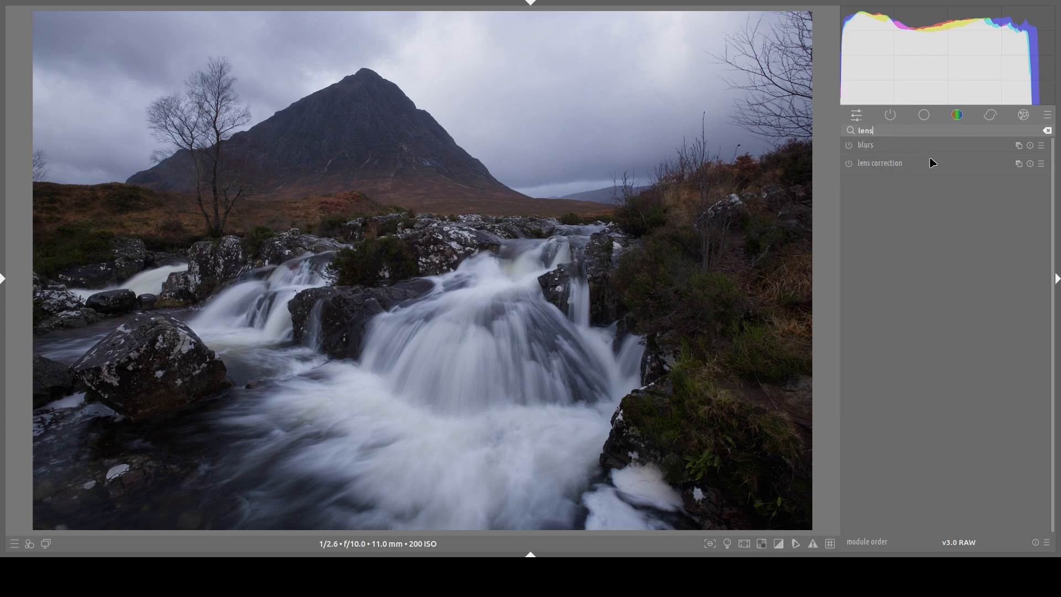
{"action": "left_click", "coordinate": [850, 169]}
{"action": "left_click", "coordinate": [897, 164]}
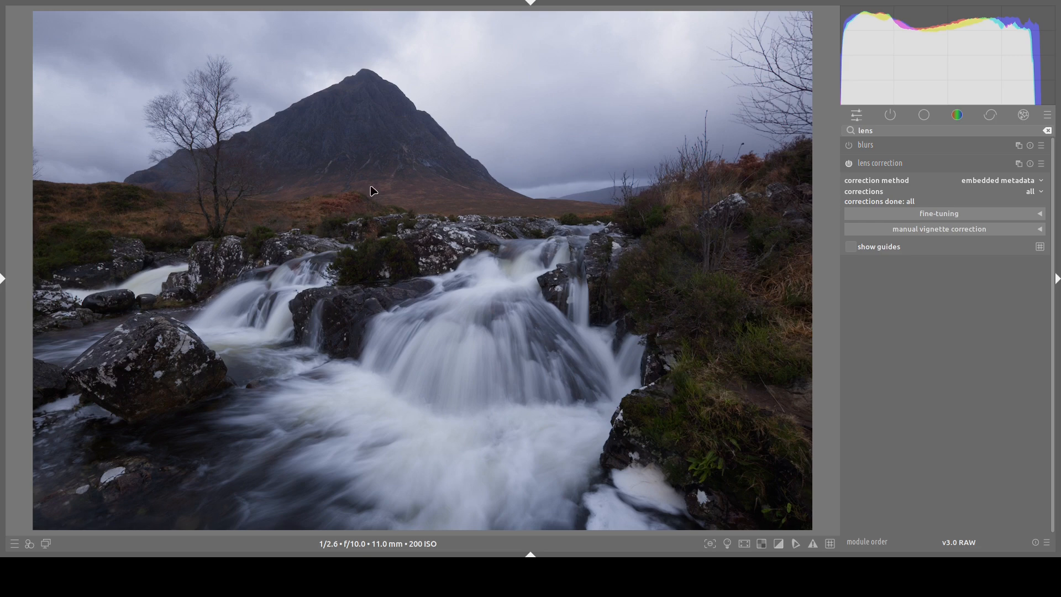
Examine the tree branches up close to check the effect of lens correction, and collapse the module.
{"action": "left_click", "coordinate": [849, 164]}
{"action": "middle_click", "coordinate": [200, 94]}
{"action": "middle_click", "coordinate": [295, 156]}
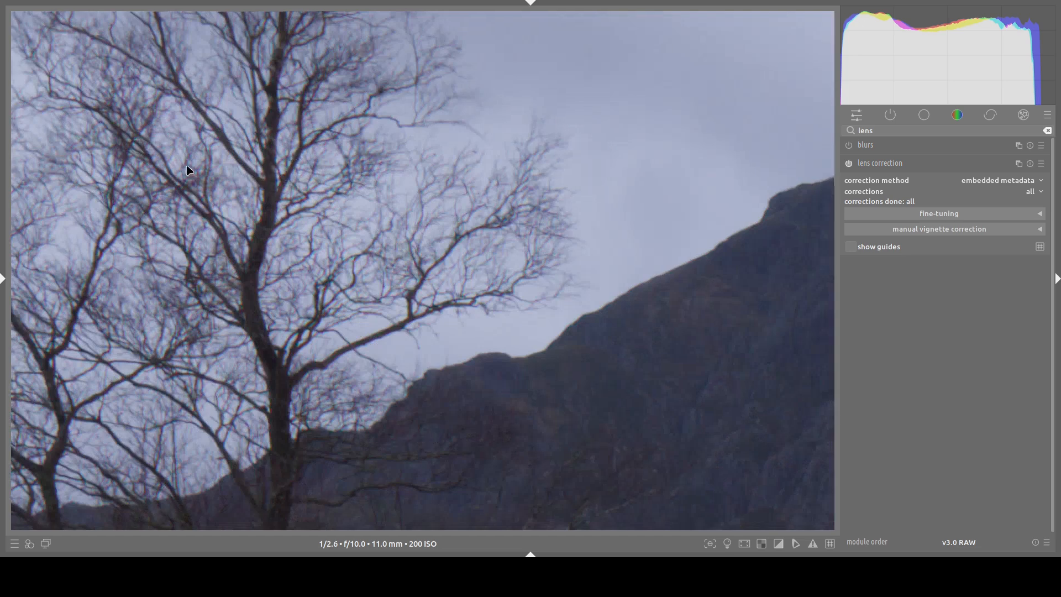
{"action": "middle_click", "coordinate": [266, 198]}
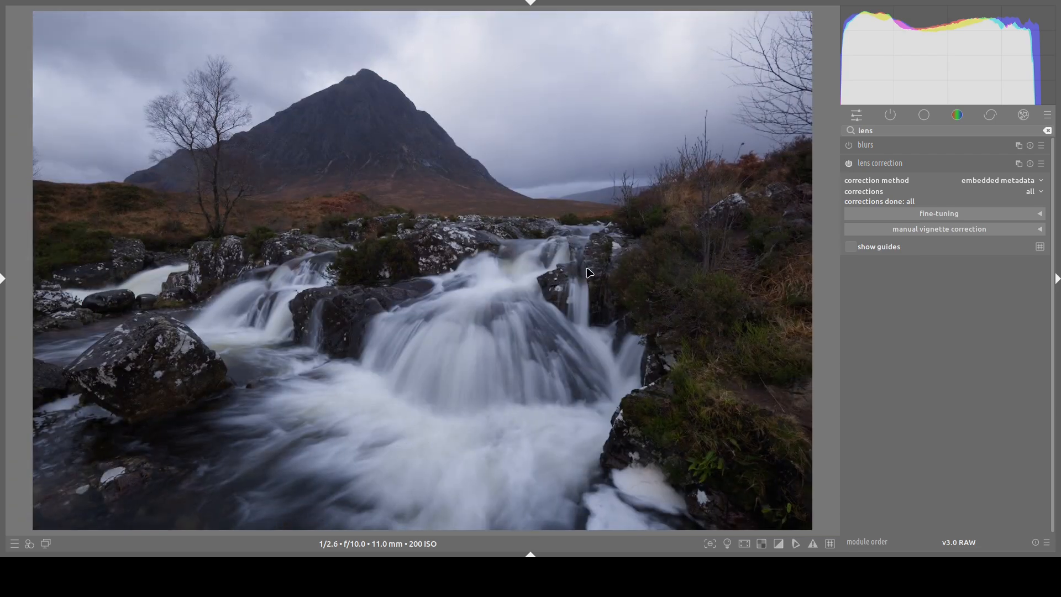
{"action": "left_click", "coordinate": [879, 165]}
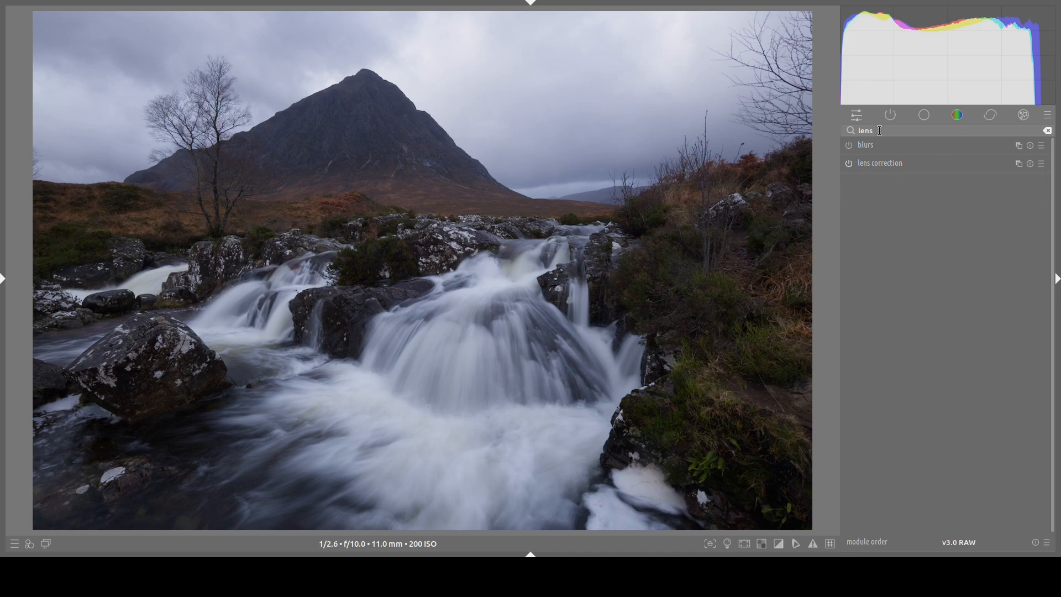
Search the modules for "den", enable denoise (profiled) and check its default settings.
{"action": "left_click", "coordinate": [1047, 131]}
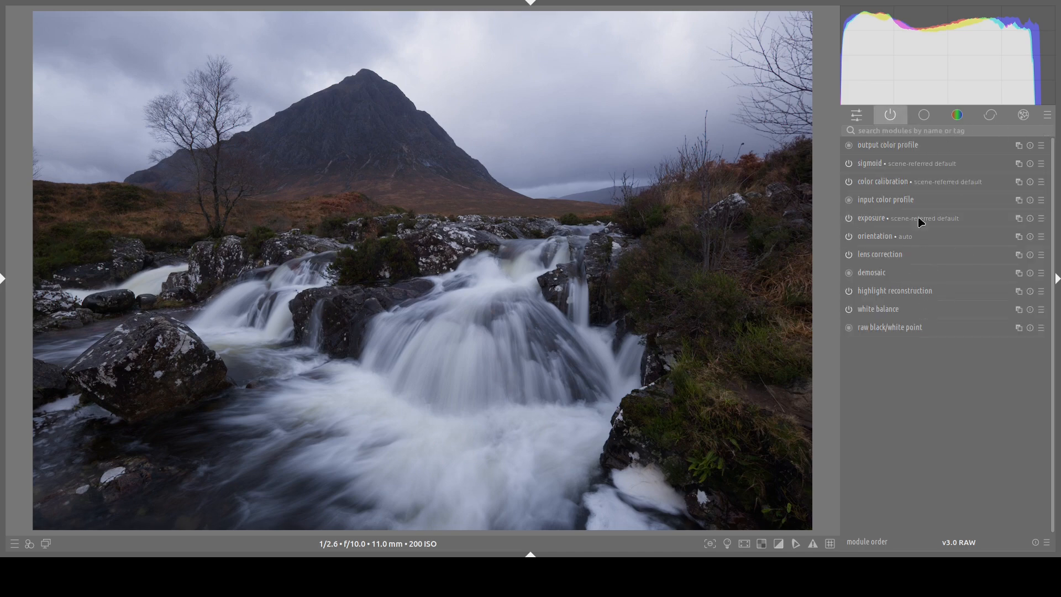
{"action": "left_click", "coordinate": [873, 130]}
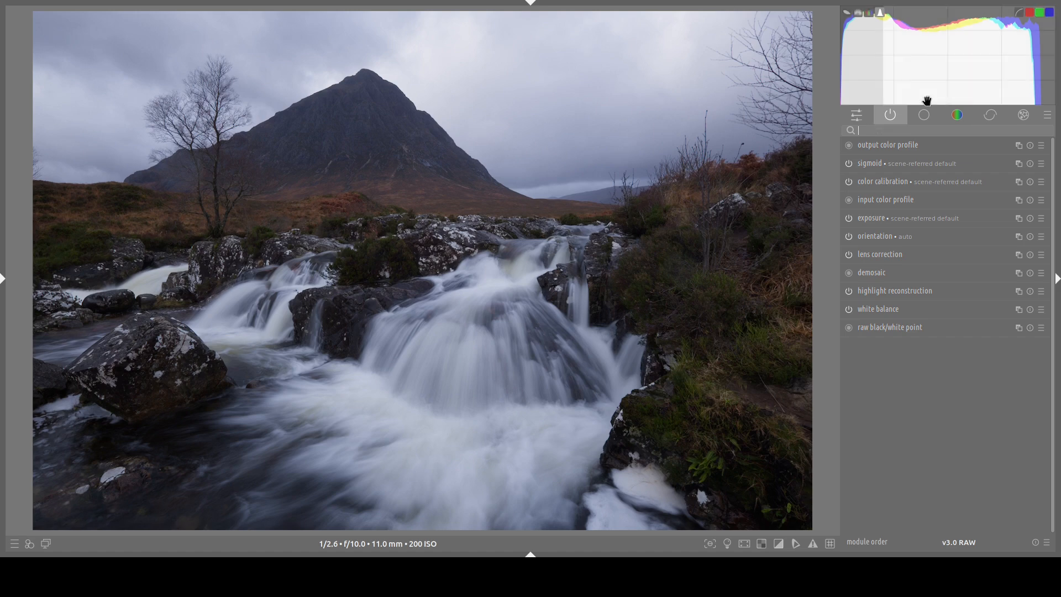
{"action": "type", "text": "den"}
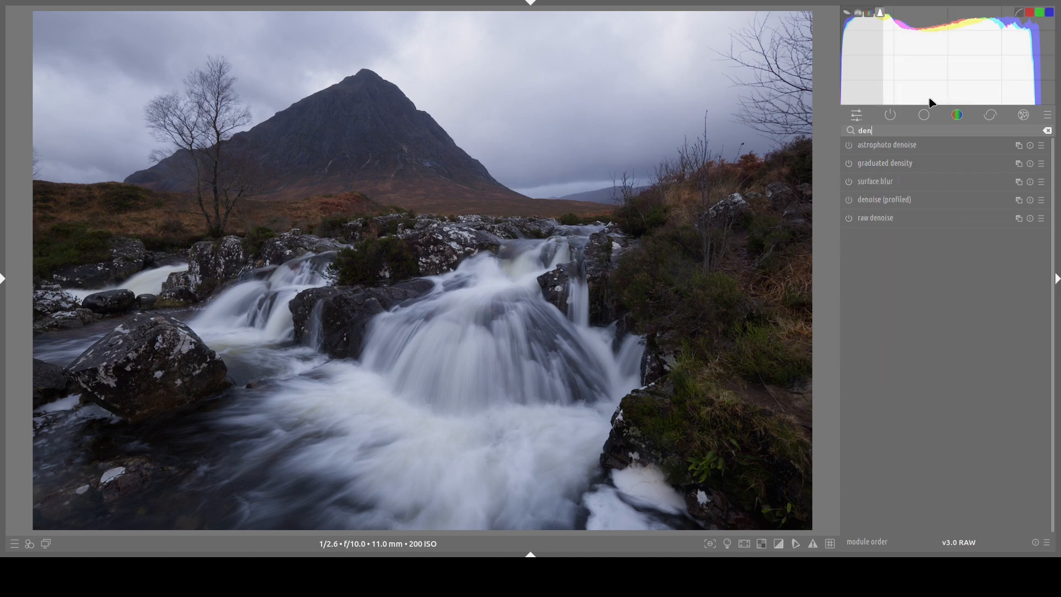
{"action": "left_click", "coordinate": [849, 201]}
{"action": "left_click", "coordinate": [870, 203]}
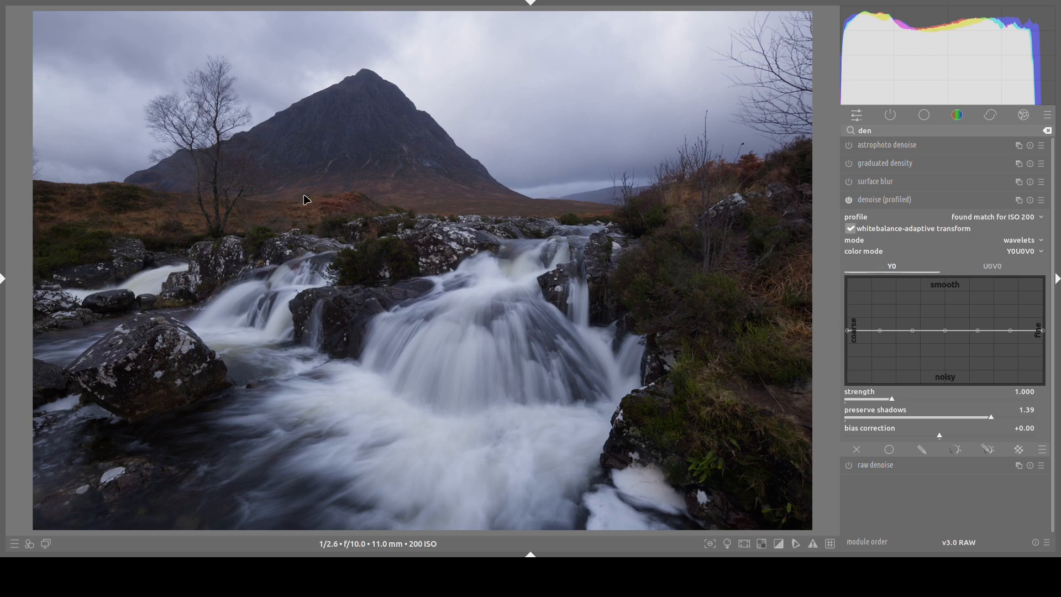
{"action": "left_click", "coordinate": [883, 203]}
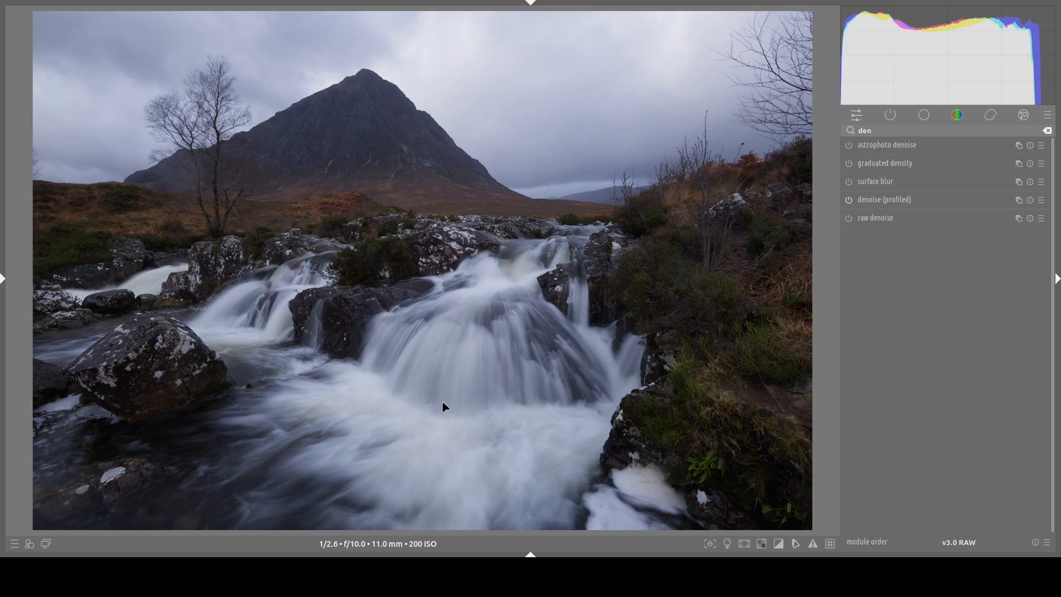
Raise the exposure in the active exposure module to about +1.24 EV.
{"action": "left_click", "coordinate": [894, 118]}
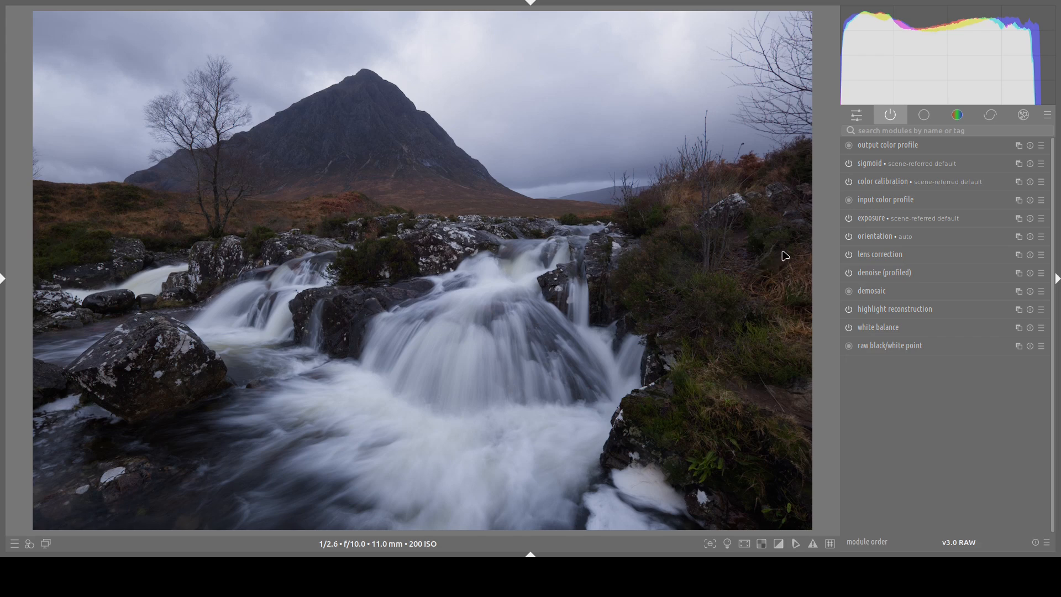
{"action": "left_click", "coordinate": [871, 221]}
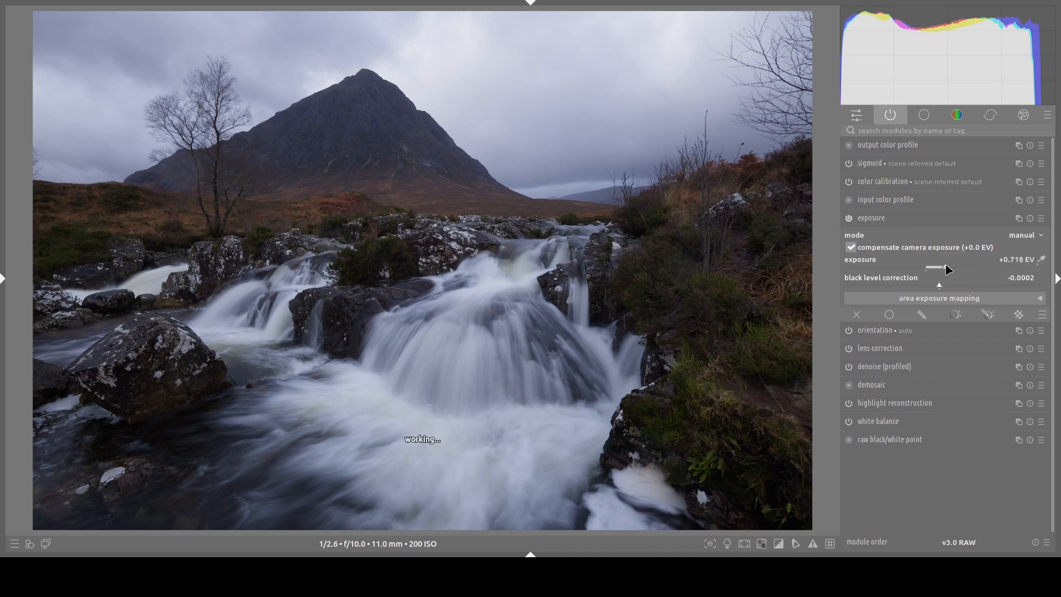
{"action": "left_click_drag", "start_coordinate": [946, 269], "coordinate": [954, 269]}
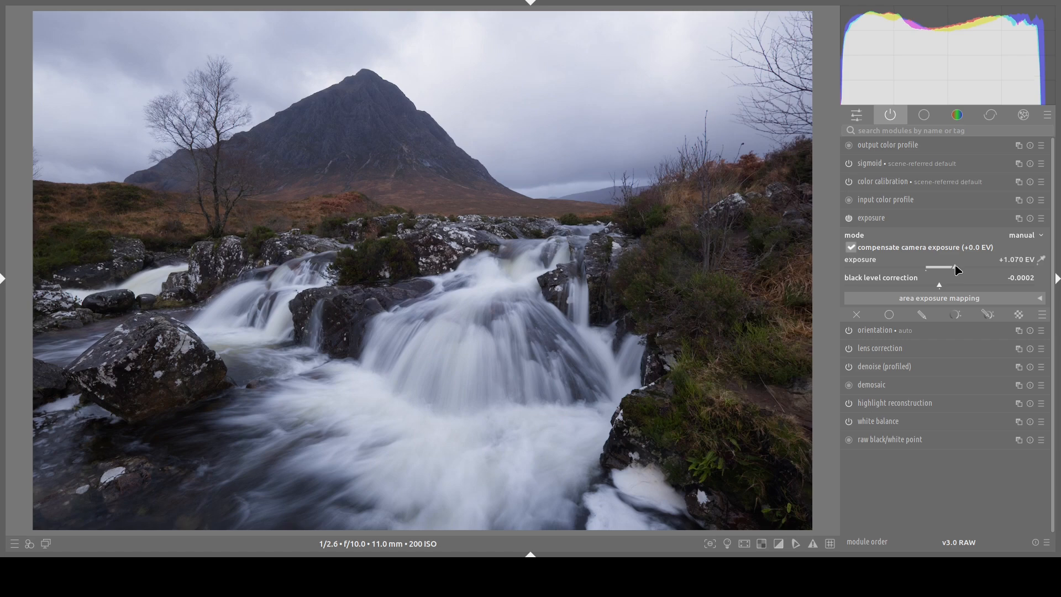
{"action": "scroll", "coordinate": [958, 269], "scroll_direction": "up", "scroll_amount": 2}
{"action": "left_click_drag", "start_coordinate": [957, 270], "coordinate": [961, 271]}
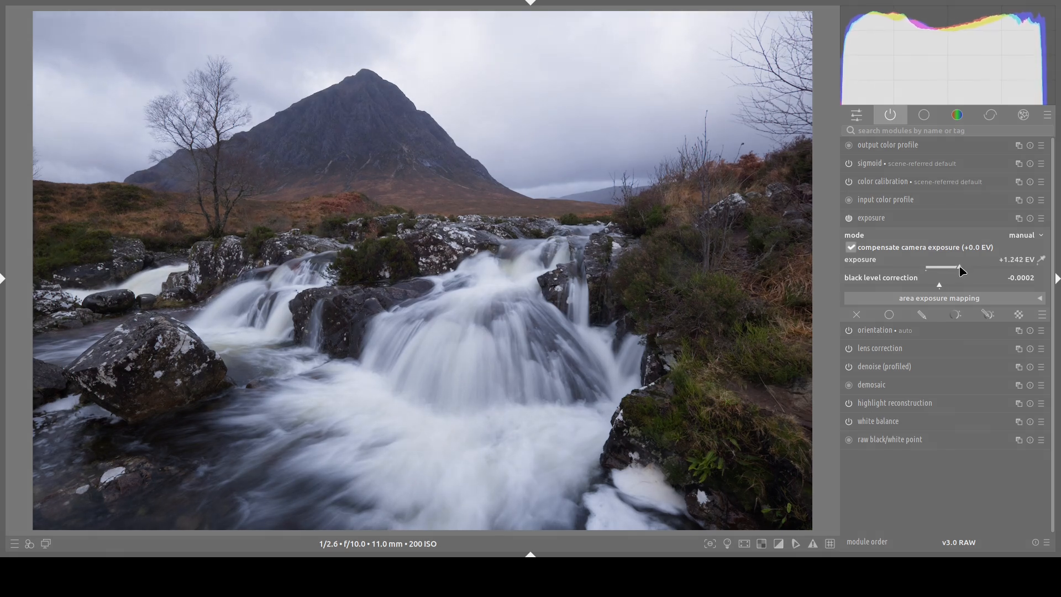
{"action": "left_click_drag", "start_coordinate": [960, 271], "coordinate": [962, 271]}
{"action": "left_click", "coordinate": [876, 220]}
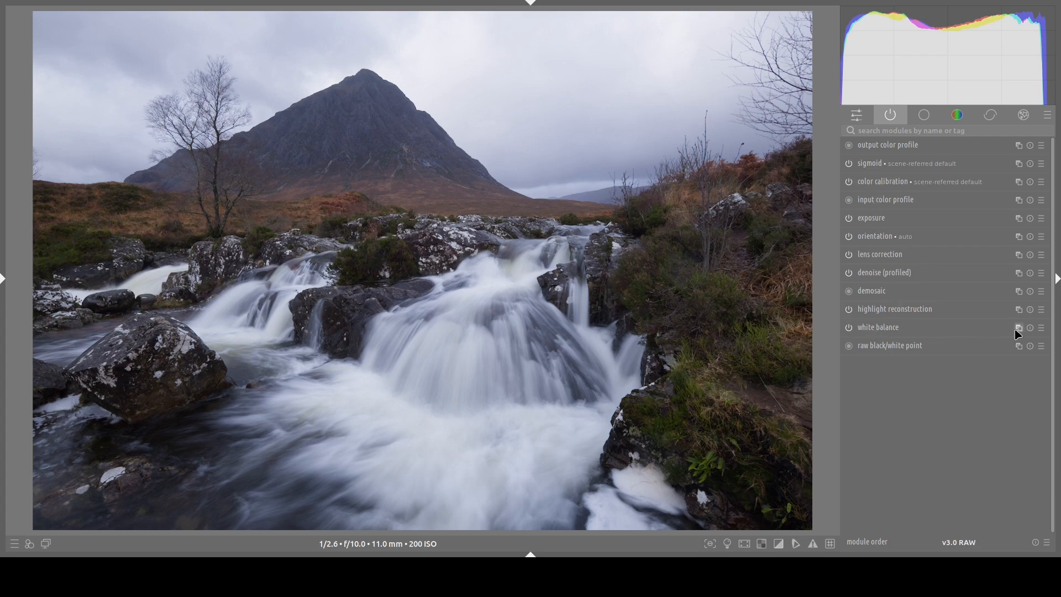
Check the white balance settings and set the color calibration illuminant from an area of white water below the waterfall.
{"action": "left_click", "coordinate": [878, 327]}
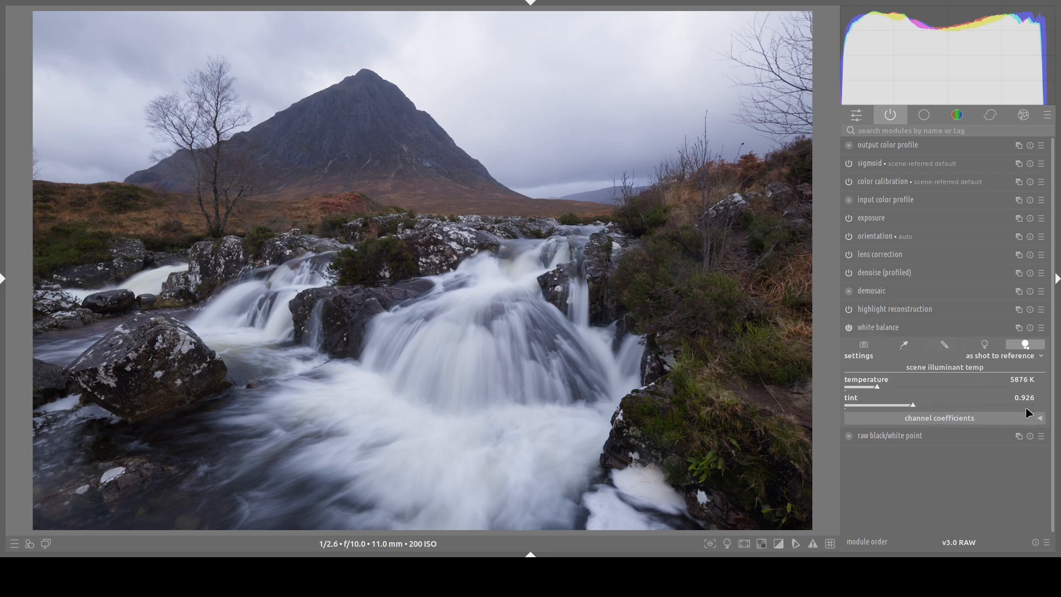
{"action": "left_click", "coordinate": [881, 329]}
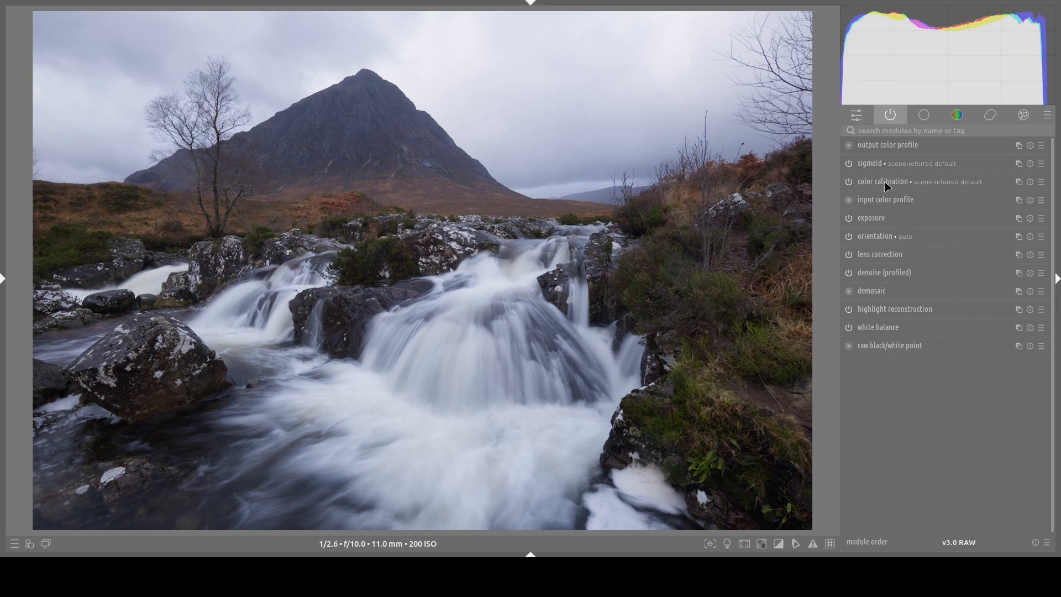
{"action": "left_click", "coordinate": [866, 182]}
{"action": "left_click", "coordinate": [857, 199]}
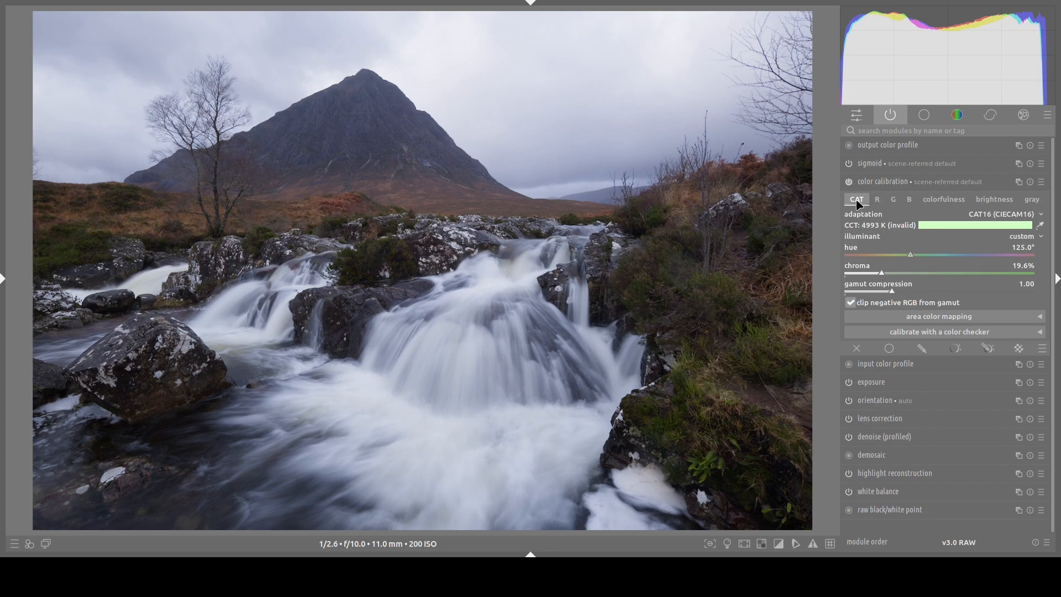
{"action": "left_click", "coordinate": [1040, 227]}
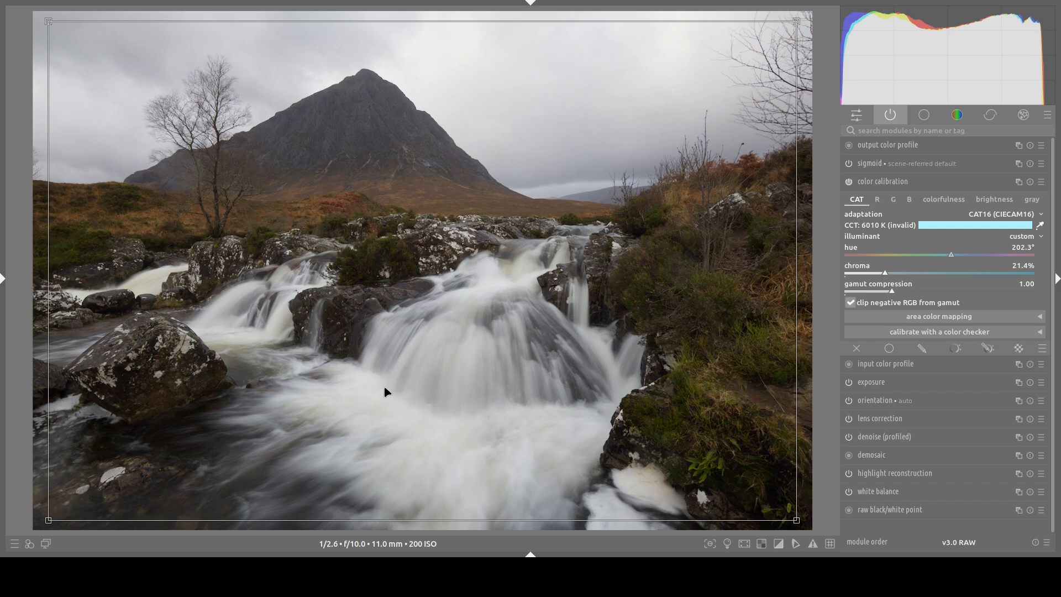
{"action": "left_click_drag", "start_coordinate": [383, 387], "coordinate": [503, 469]}
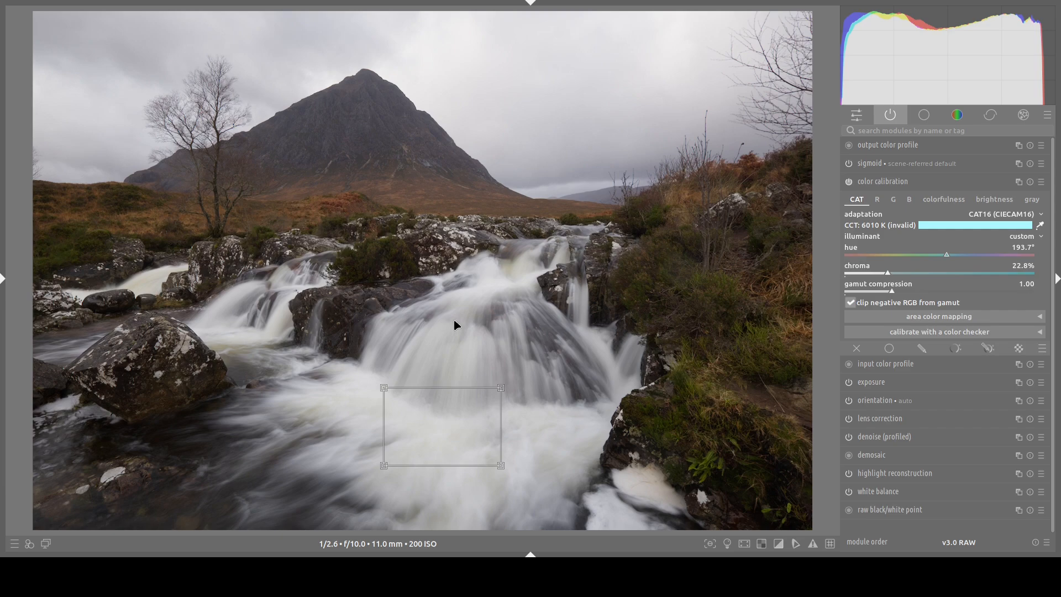
Compare the photo with color calibration off and on, and collapse the module.
{"action": "left_click", "coordinate": [849, 182]}
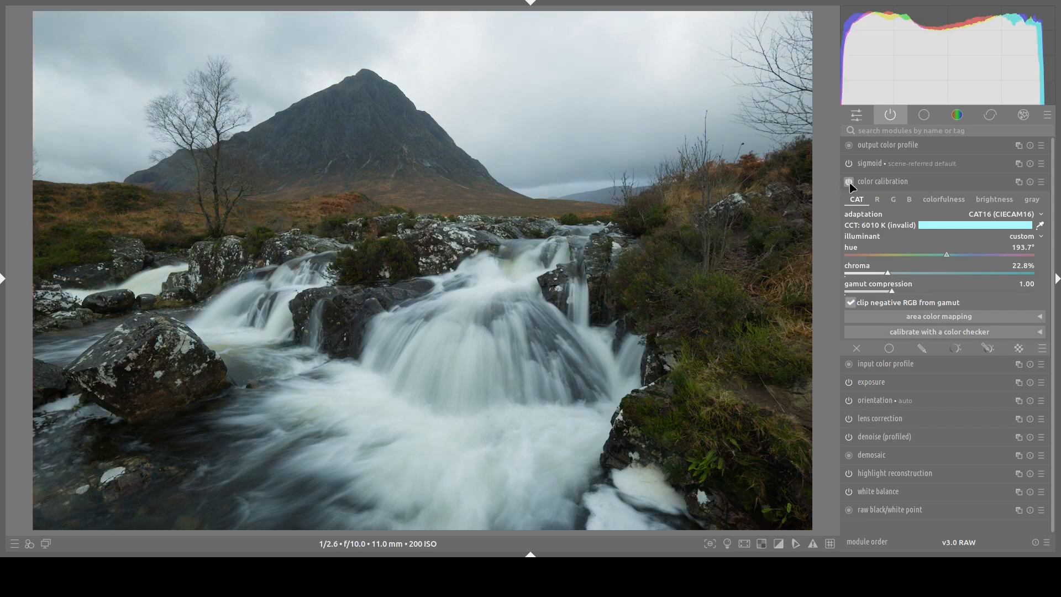
{"action": "left_click", "coordinate": [850, 182]}
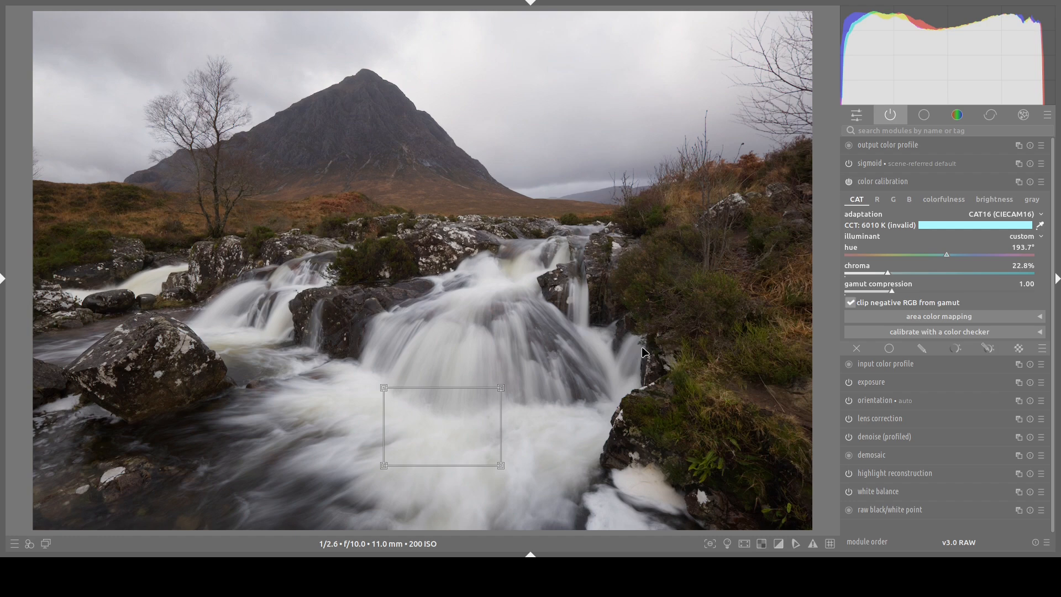
{"action": "left_click", "coordinate": [869, 187]}
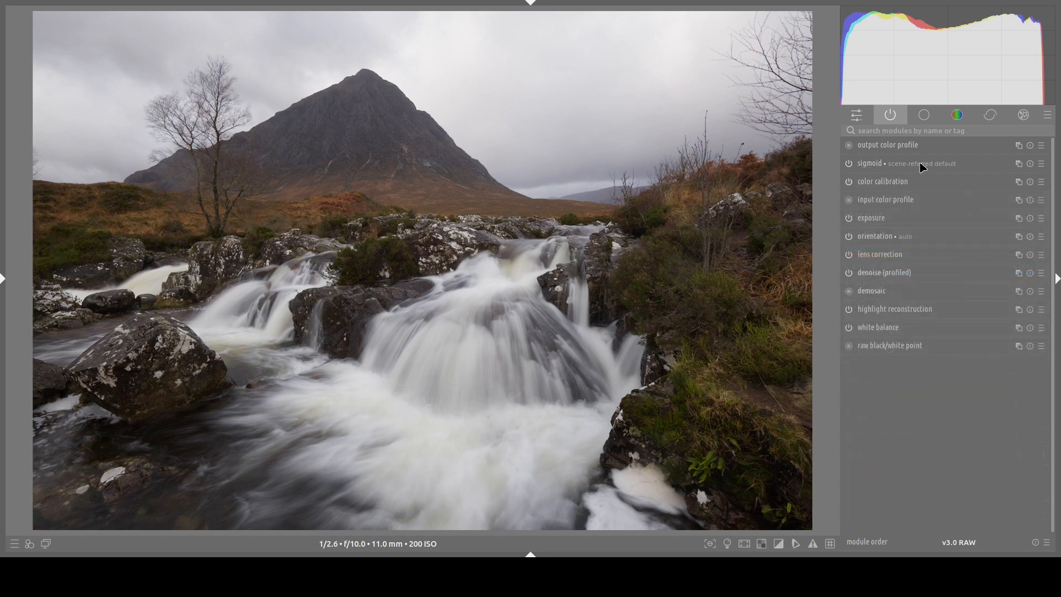
Set the sigmoid contrast to about 1.623 and the skew to about +0.42.
{"action": "left_click", "coordinate": [869, 164]}
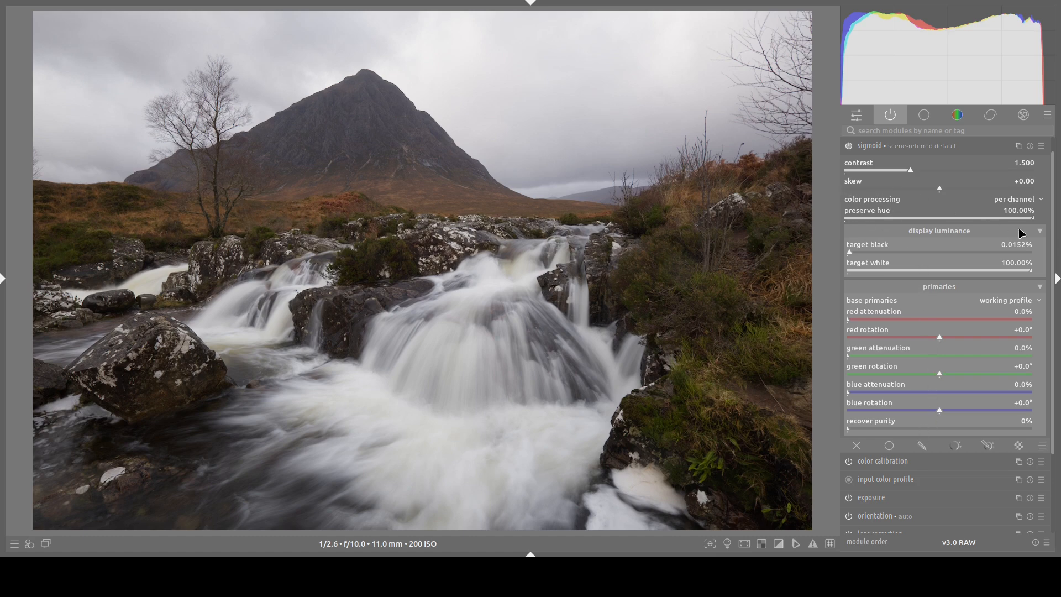
{"action": "scroll", "coordinate": [1050, 213], "scroll_direction": "up", "scroll_amount": 1}
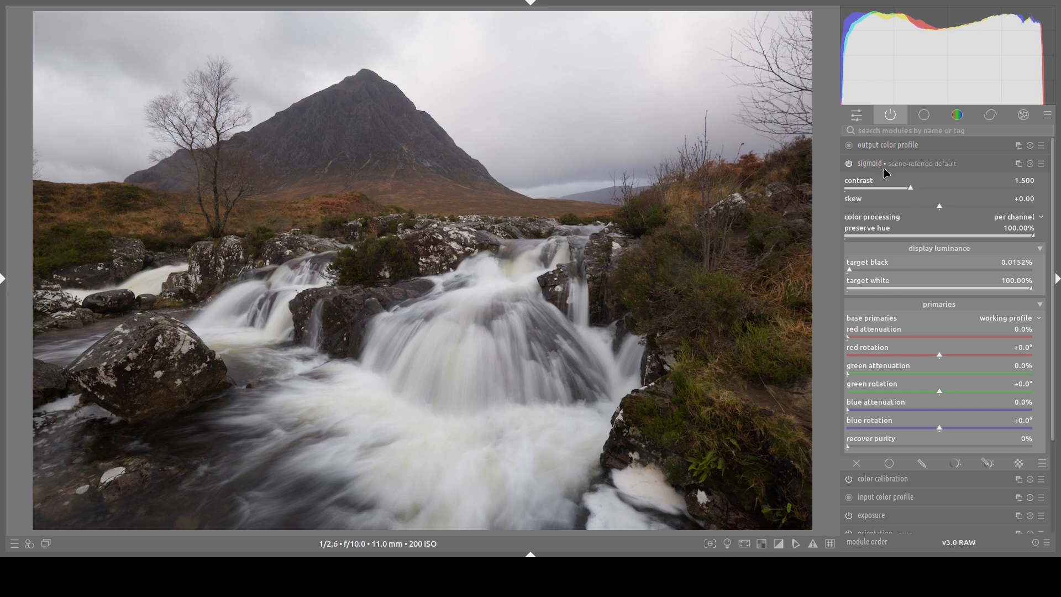
{"action": "left_click", "coordinate": [965, 248]}
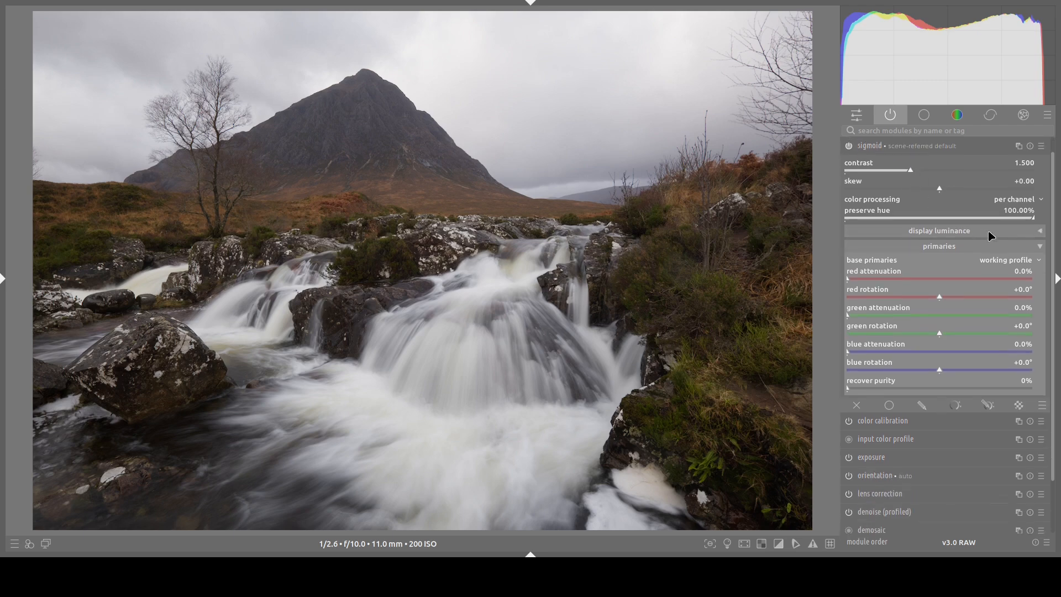
{"action": "left_click", "coordinate": [992, 247]}
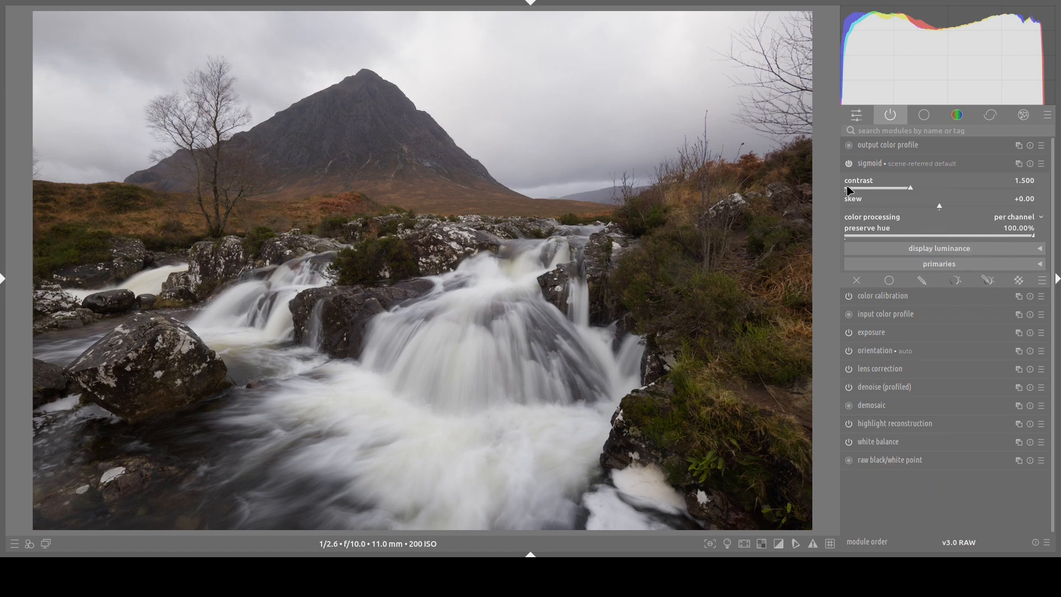
{"action": "left_click_drag", "start_coordinate": [912, 192], "coordinate": [921, 193]}
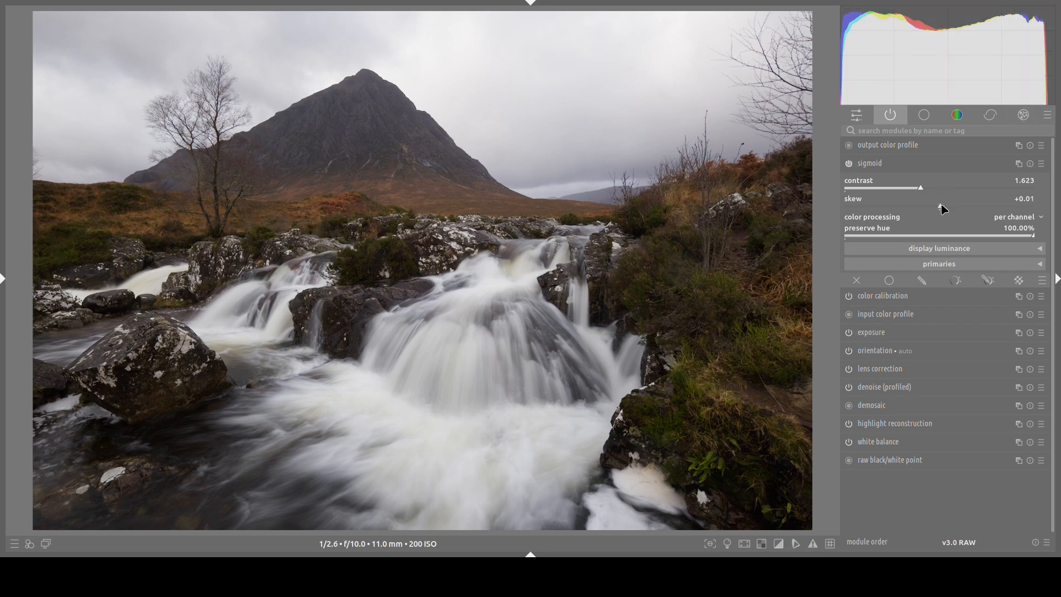
{"action": "left_click_drag", "start_coordinate": [943, 208], "coordinate": [982, 205]}
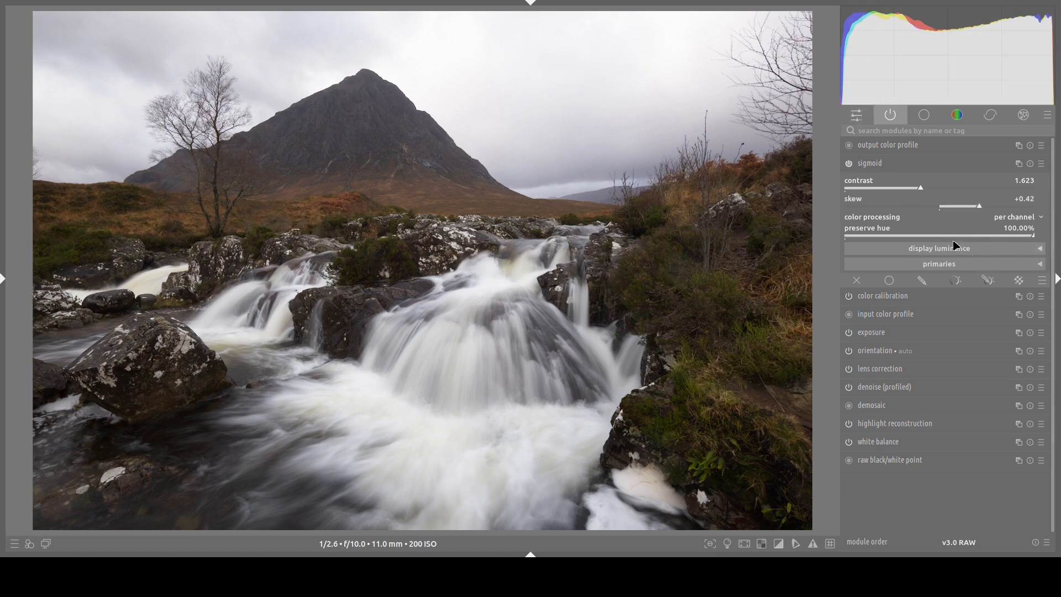
Adjust the target black in the sigmoid module's display luminance settings and collapse the module.
{"action": "left_click", "coordinate": [1038, 248]}
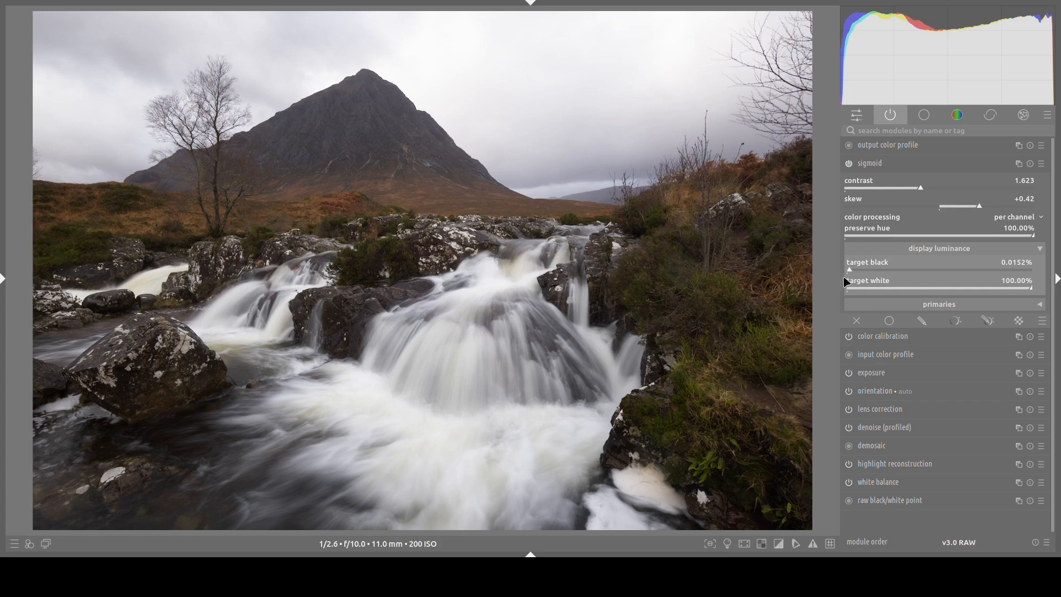
{"action": "left_click_drag", "start_coordinate": [853, 275], "coordinate": [882, 276]}
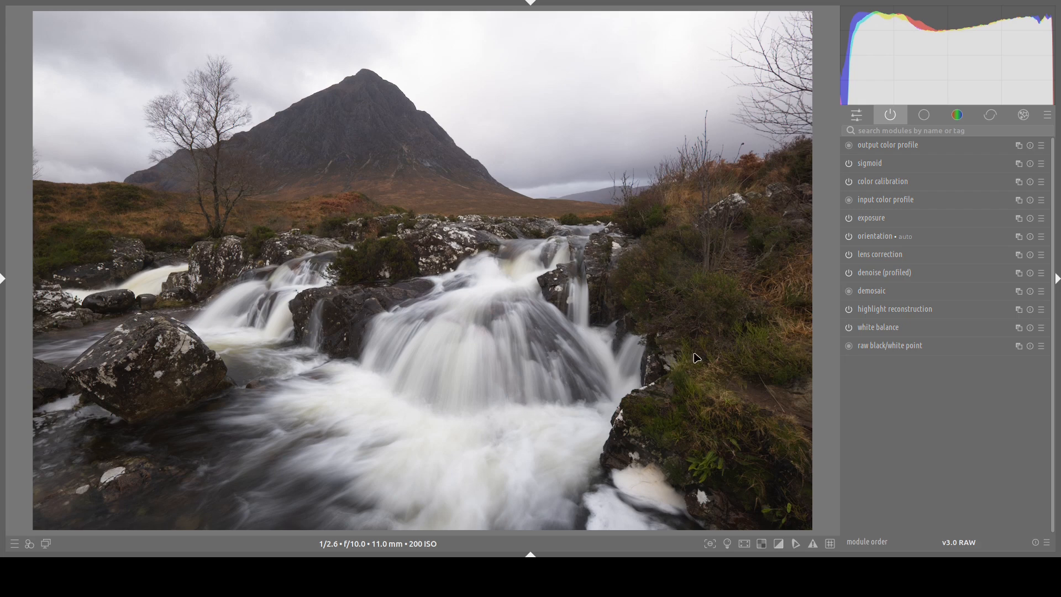
Search the modules for "rgb" and open and enable color balance rgb.
{"action": "left_click", "coordinate": [877, 132]}
{"action": "type", "text": "rgb"}
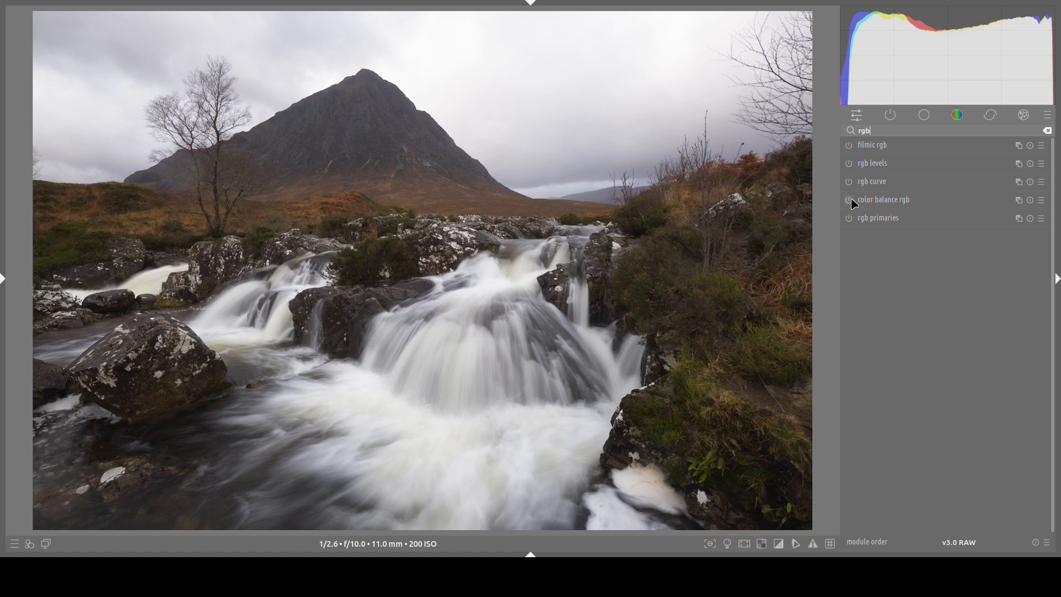
{"action": "left_click", "coordinate": [883, 202]}
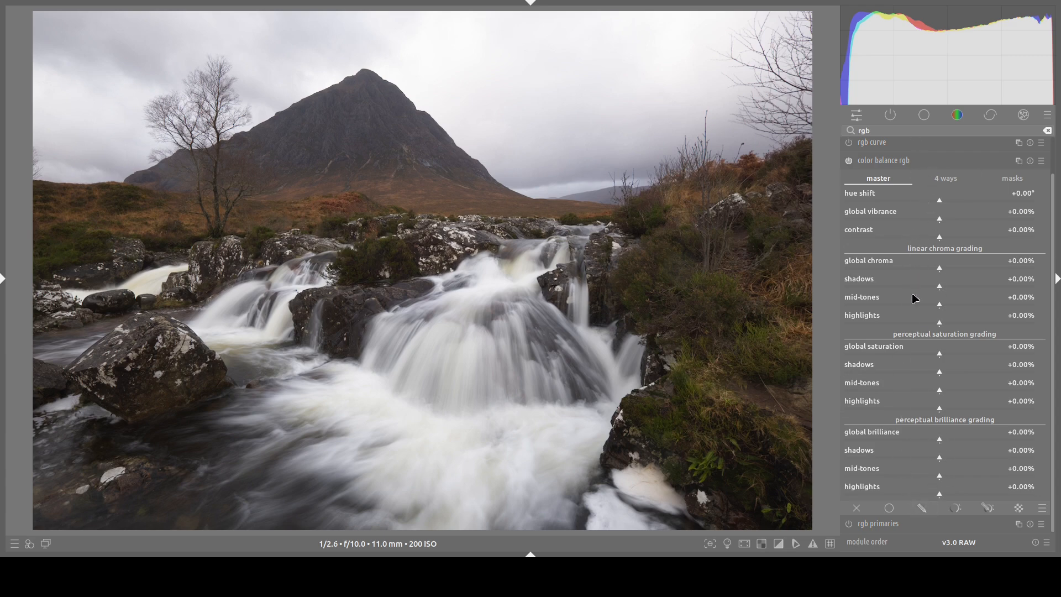
Set global vibrance to about +7.51% and perceptual saturation to about +17.64% for shadows, +12.57% for mid-tones and +6.79% for highlights.
{"action": "left_click", "coordinate": [956, 220]}
{"action": "left_click", "coordinate": [956, 220]}
{"action": "left_click", "coordinate": [955, 220]}
{"action": "mouse_move", "coordinate": [944, 376]}
{"action": "left_mouse_down"}
{"action": "mouse_move", "coordinate": [963, 374]}
{"action": "mouse_move", "coordinate": [946, 411]}
{"action": "mouse_move", "coordinate": [964, 376]}
{"action": "mouse_move", "coordinate": [952, 389]}
{"action": "mouse_move", "coordinate": [956, 369]}
{"action": "left_mouse_up"}
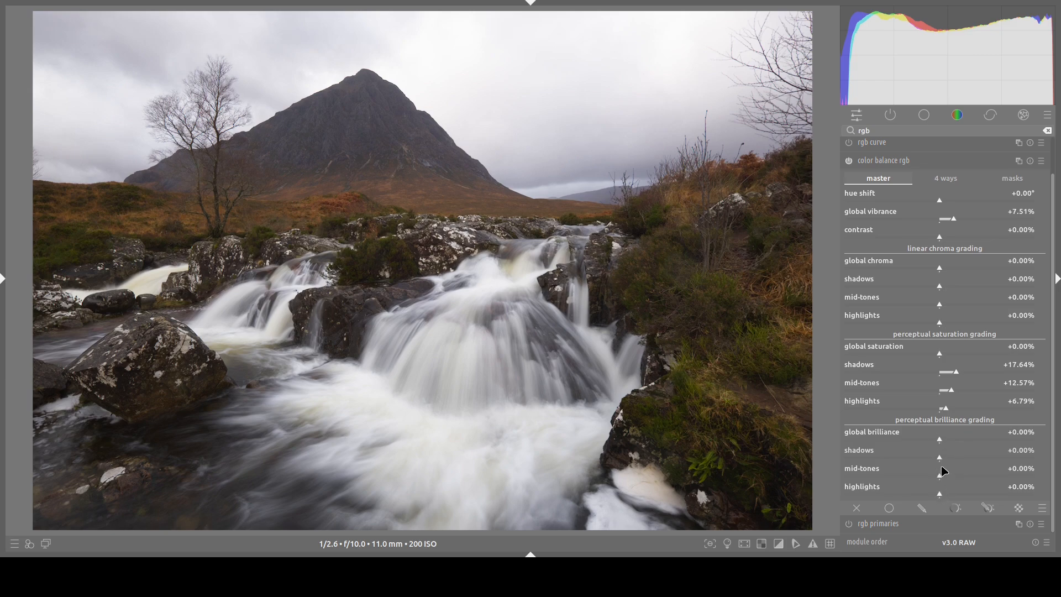
Set the perceptual brilliance to about -7.64% for shadows and +11.09% for highlights in color balance rgb.
{"action": "mouse_move", "coordinate": [940, 463]}
{"action": "left_mouse_down"}
{"action": "mouse_move", "coordinate": [1002, 459]}
{"action": "mouse_move", "coordinate": [903, 463]}
{"action": "mouse_move", "coordinate": [934, 464]}
{"action": "left_mouse_up"}
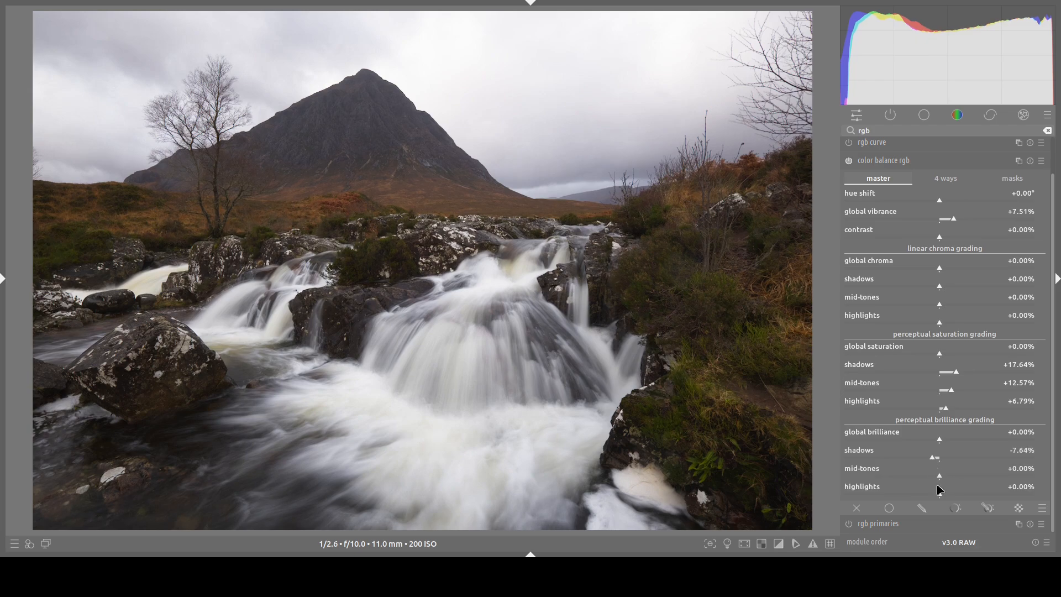
{"action": "left_click", "coordinate": [952, 496]}
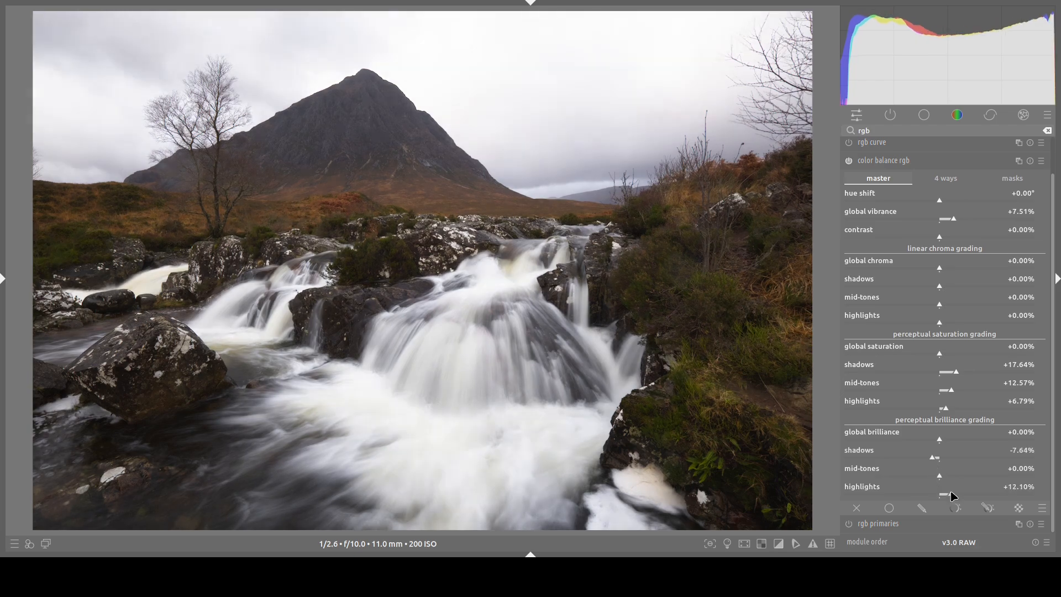
{"action": "scroll", "coordinate": [951, 496], "scroll_direction": "down", "scroll_amount": 1}
Check the photo for clipping with the clipping indication, and collapse the color balance rgb module.
{"action": "left_click", "coordinate": [784, 547]}
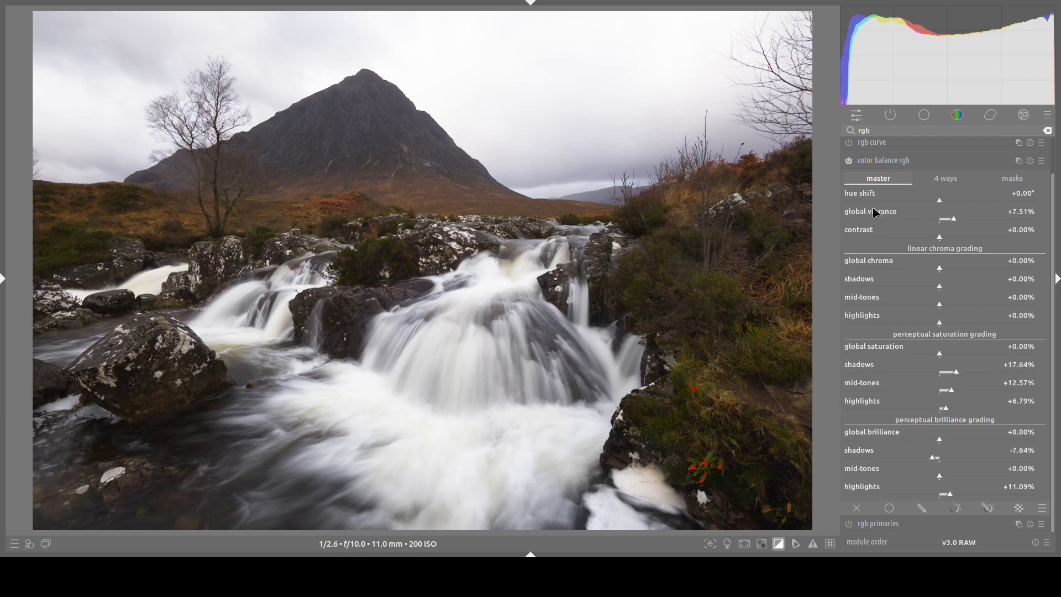
{"action": "left_click", "coordinate": [779, 546]}
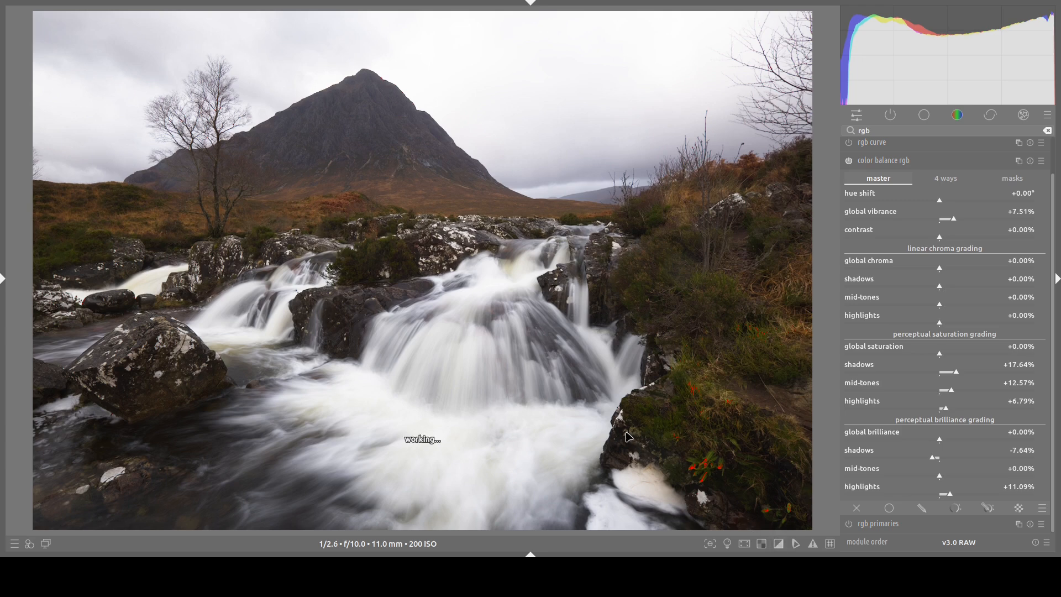
{"action": "left_click", "coordinate": [933, 164]}
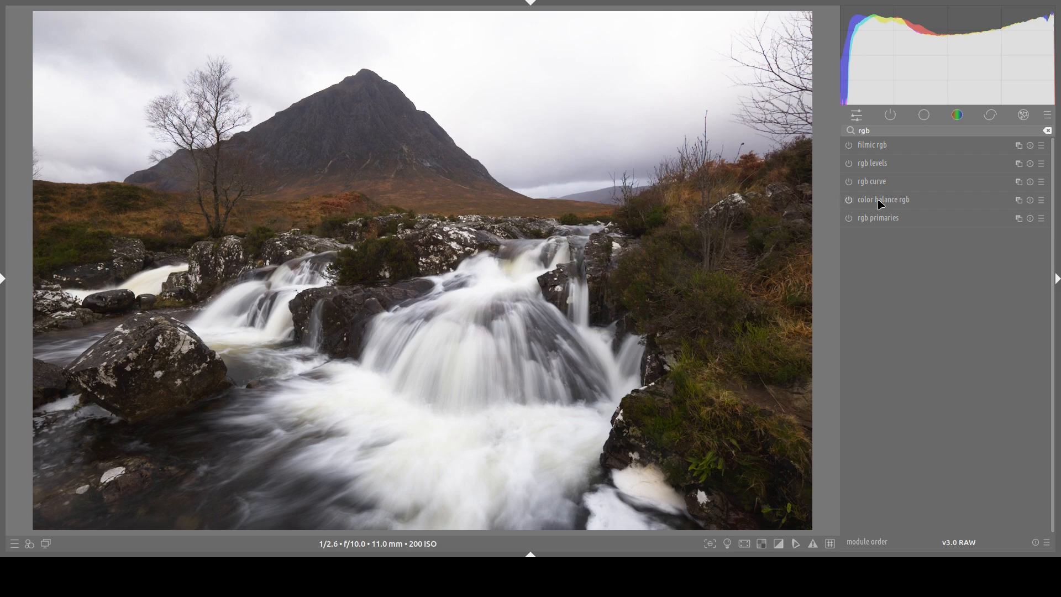
Add a second instance of color balance rgb and name it "waterfall contrast".
{"action": "left_click", "coordinate": [1019, 200]}
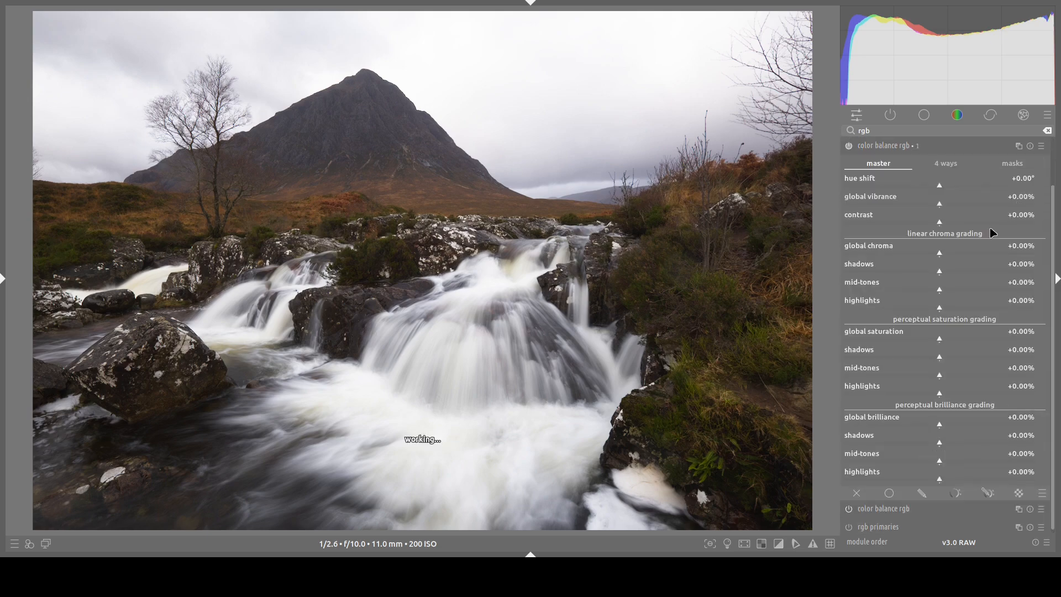
{"action": "left_click", "coordinate": [896, 150]}
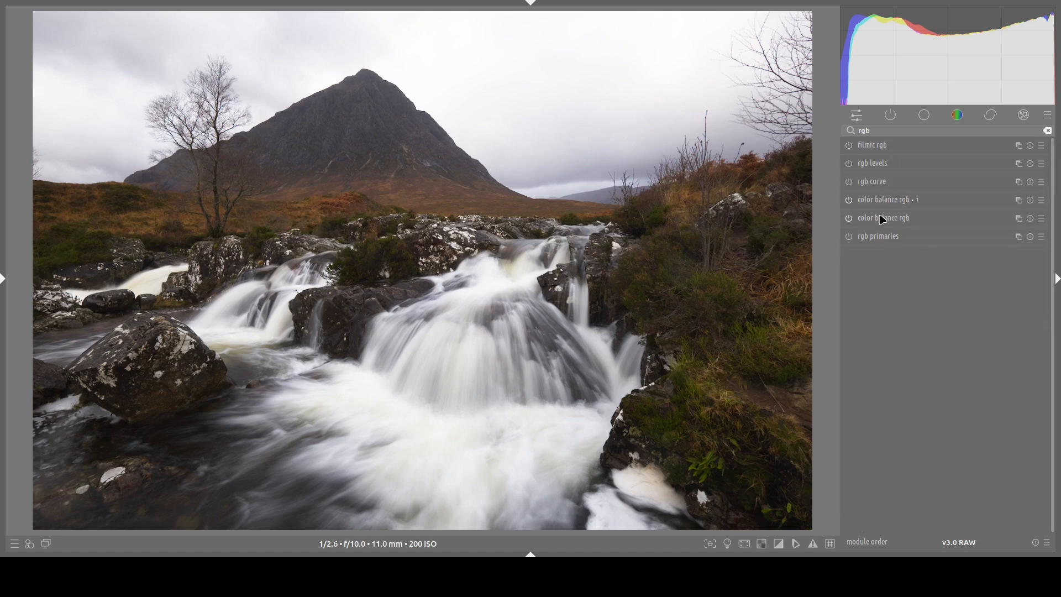
{"action": "left_click", "coordinate": [904, 202]}
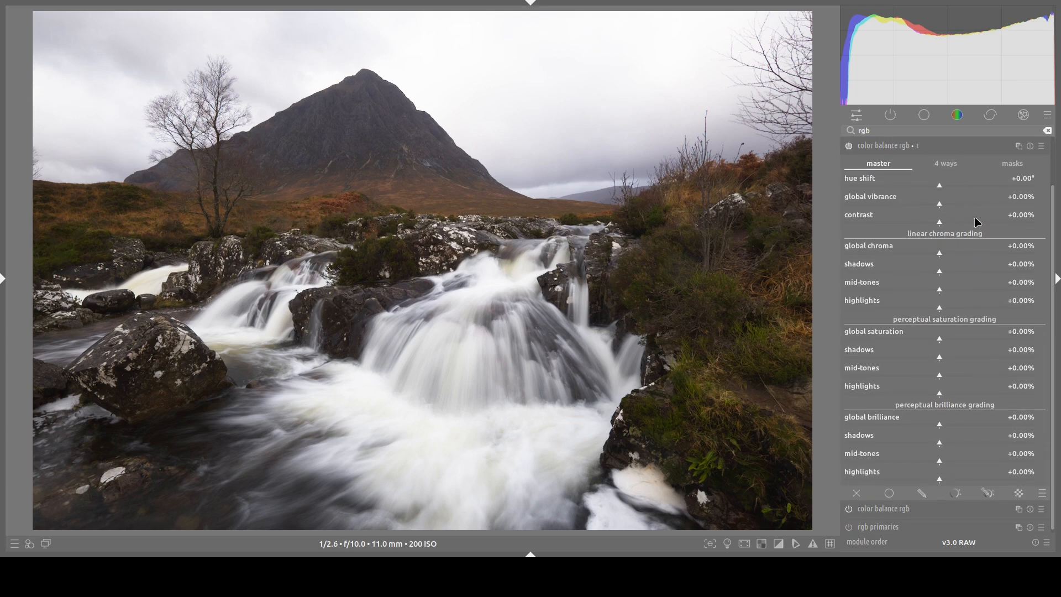
{"action": "left_click", "coordinate": [891, 147]}
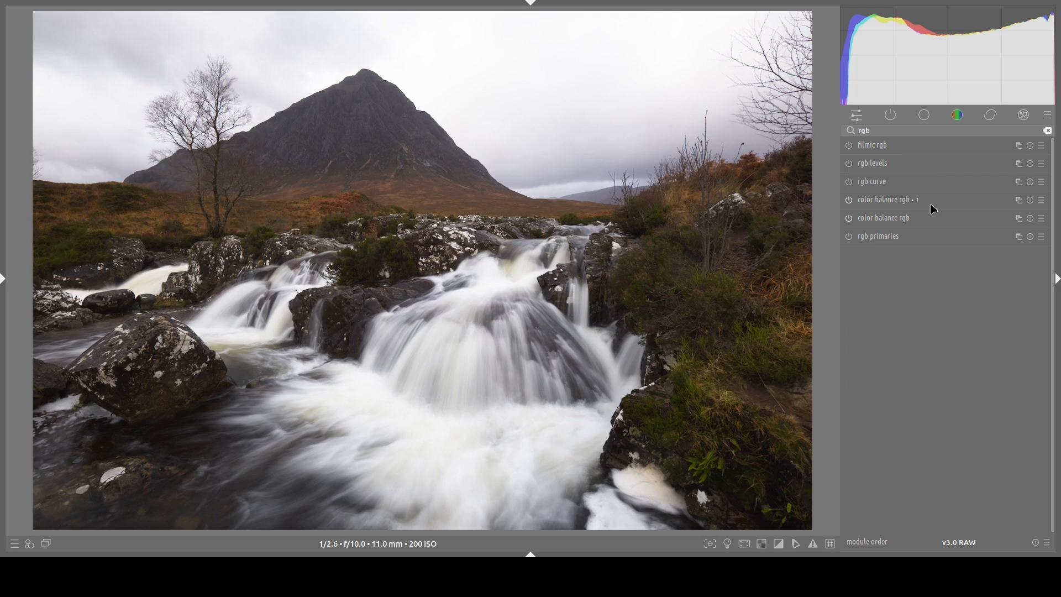
{"action": "left_click", "coordinate": [919, 201], "text": "ctrl"}
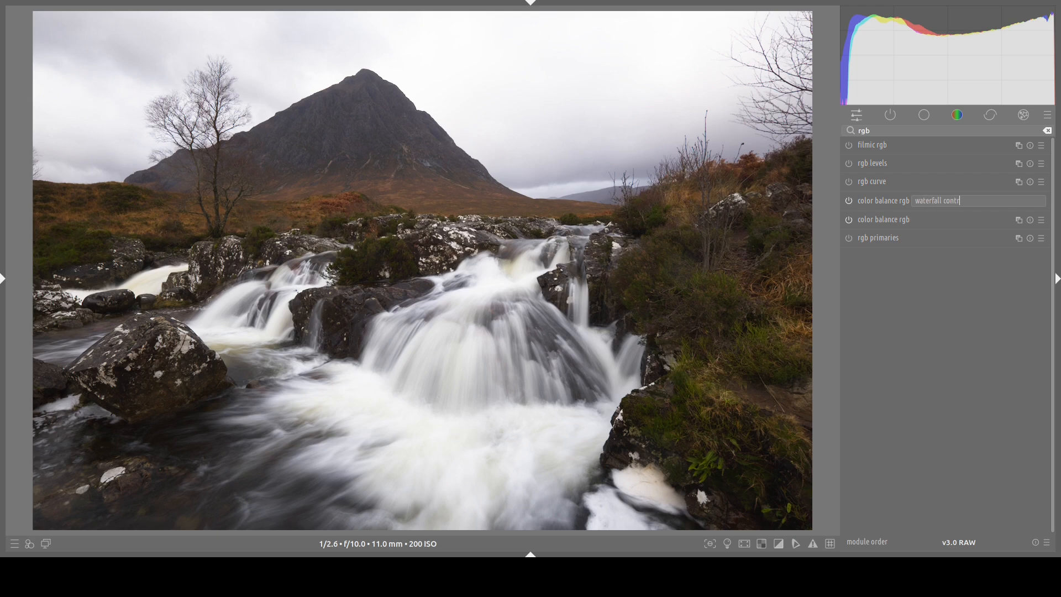
{"action": "key", "text": "Return"}
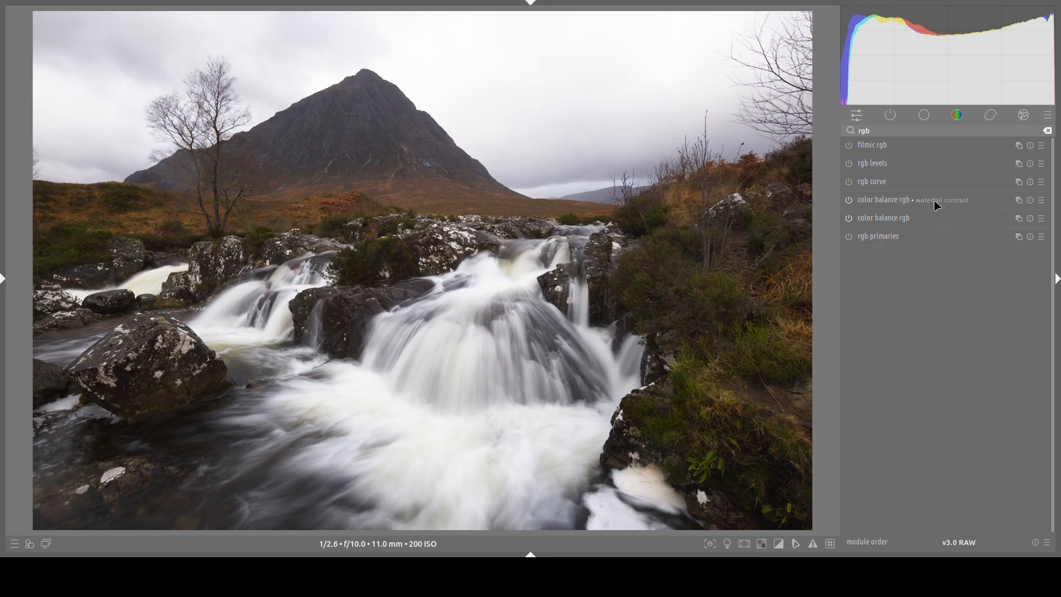
Enable a combined drawn and parametric mask for the "waterfall contrast" instance and bring its mask settings into view.
{"action": "left_click", "coordinate": [896, 203]}
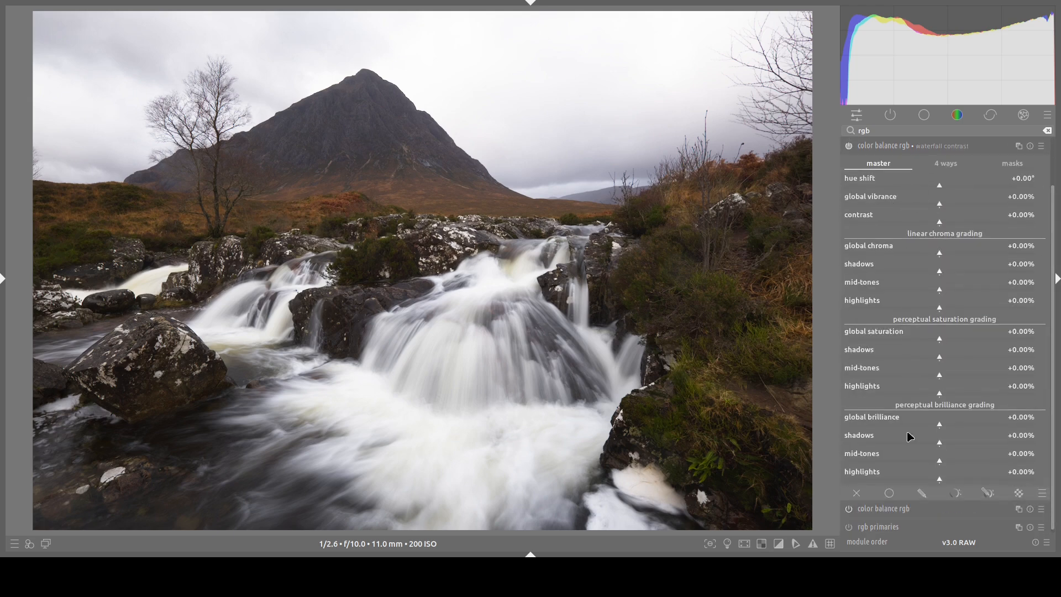
{"action": "scroll", "coordinate": [1053, 222], "scroll_direction": "down", "scroll_amount": 1}
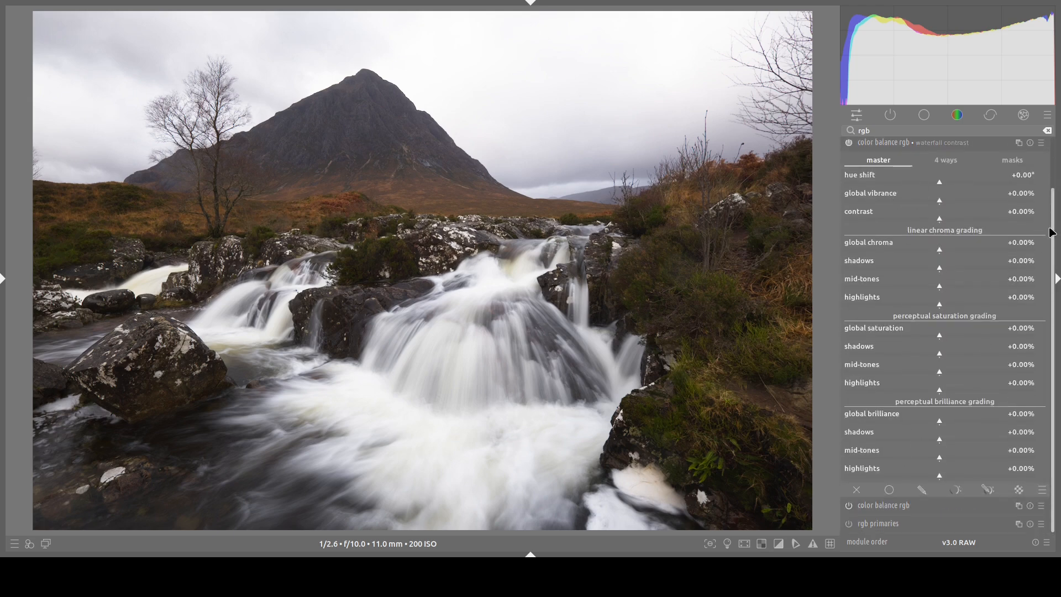
{"action": "left_click", "coordinate": [859, 492]}
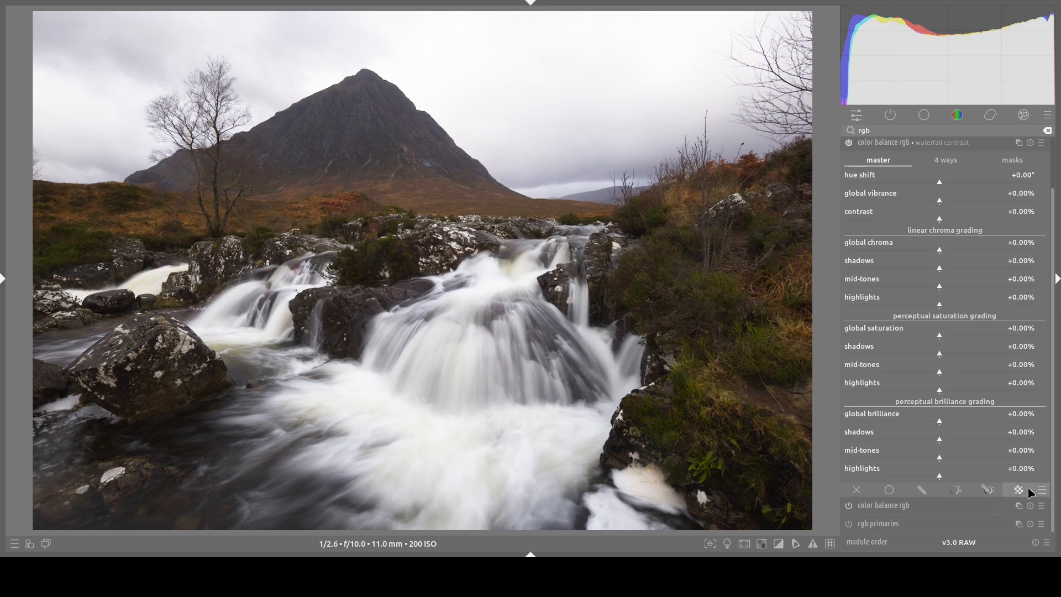
{"action": "left_click", "coordinate": [984, 491]}
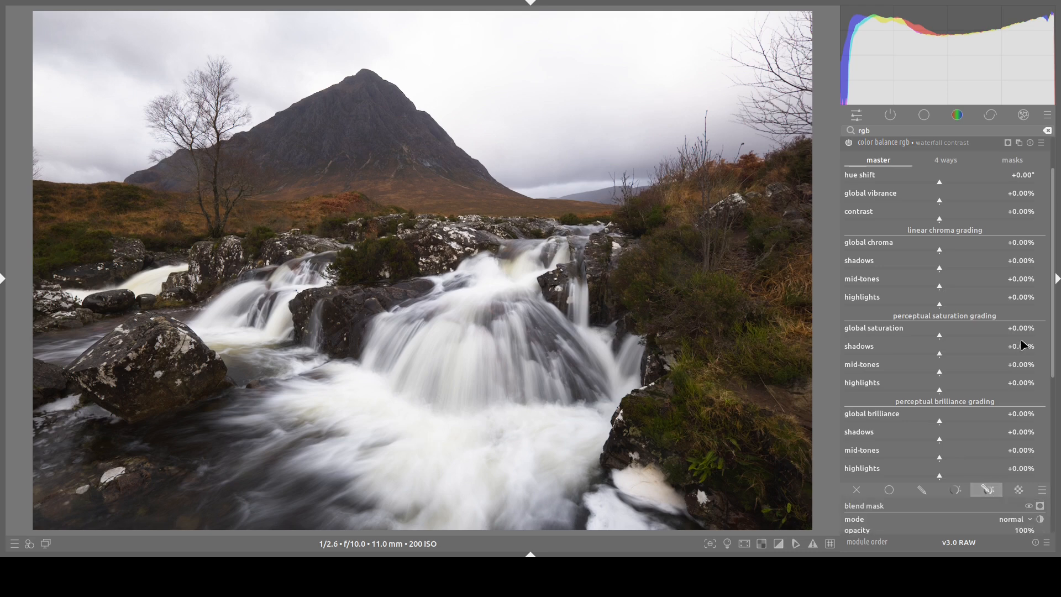
{"action": "left_click_drag", "start_coordinate": [1054, 320], "coordinate": [1053, 464]}
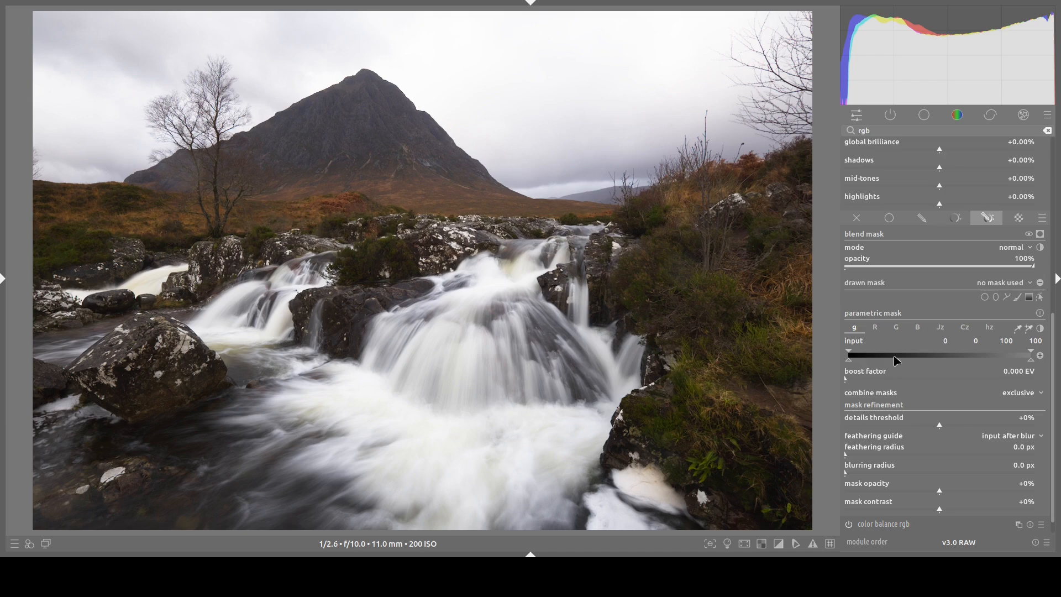
Examine the photo in each parametric mask channel: g, R, G, B, Jz, Cz and hz.
{"action": "key", "text": "c"}
{"action": "key", "text": "c"}
{"action": "key", "text": "c"}
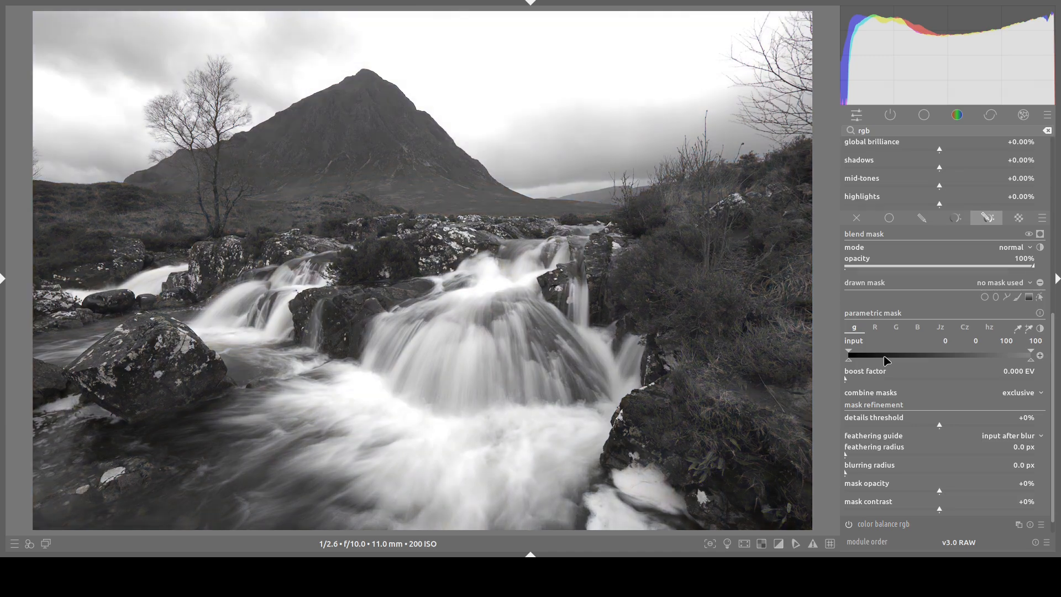
{"action": "left_click", "coordinate": [875, 327]}
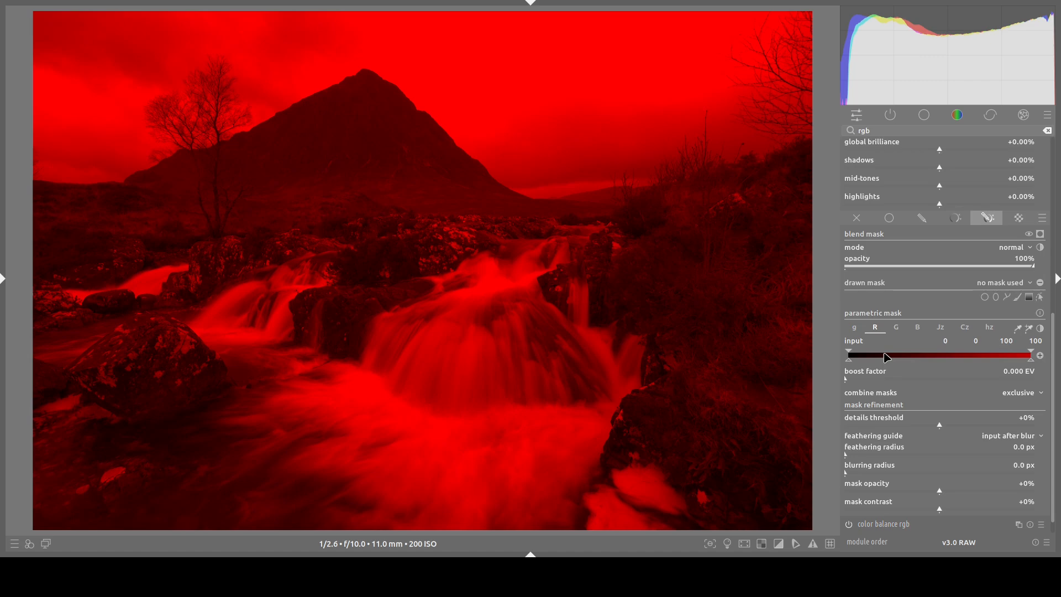
{"action": "left_click", "coordinate": [896, 328]}
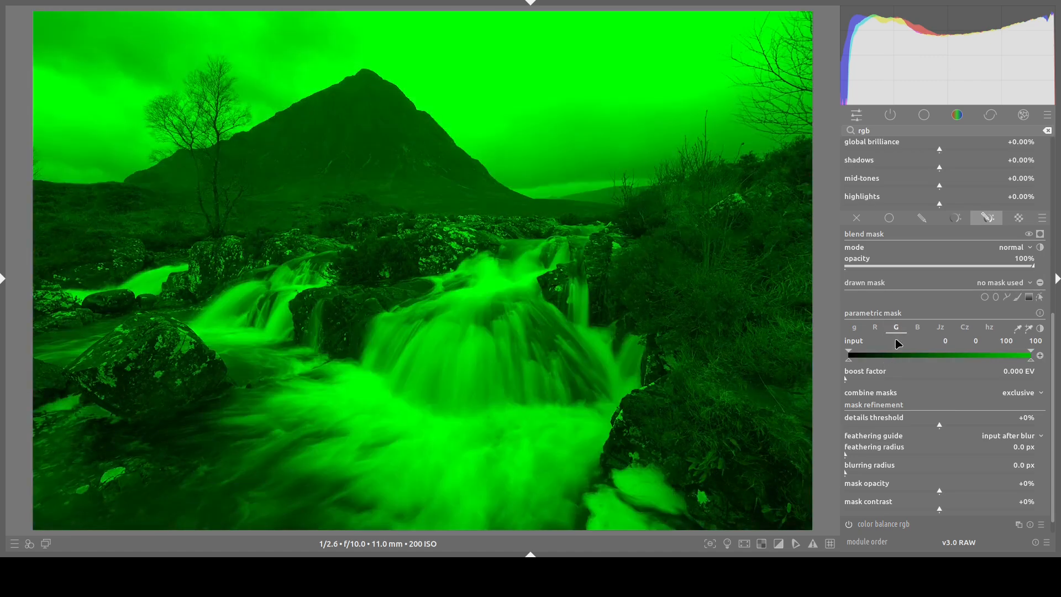
{"action": "left_click", "coordinate": [918, 327]}
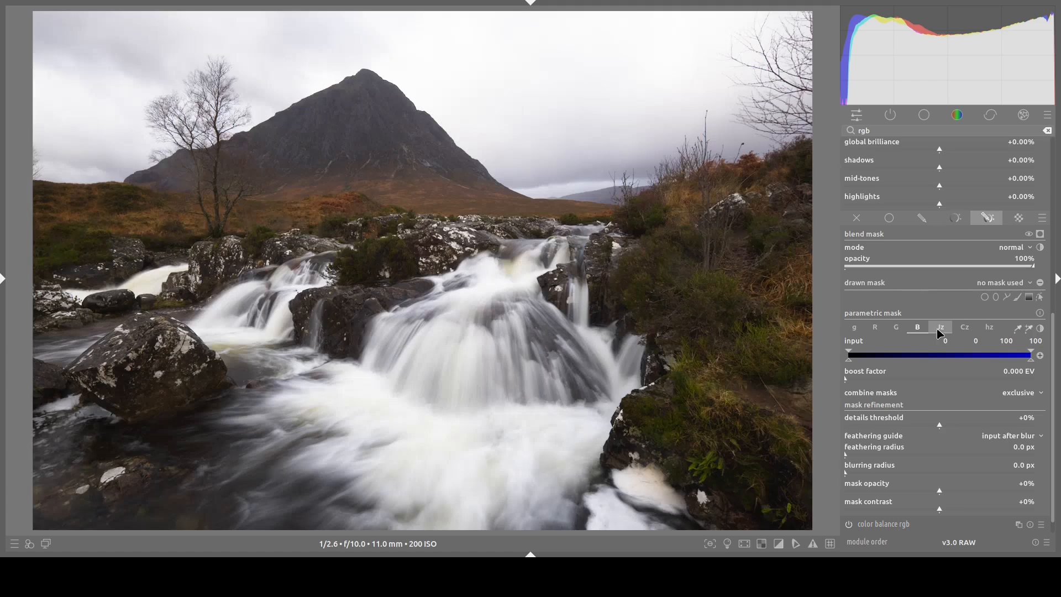
{"action": "left_click", "coordinate": [940, 328]}
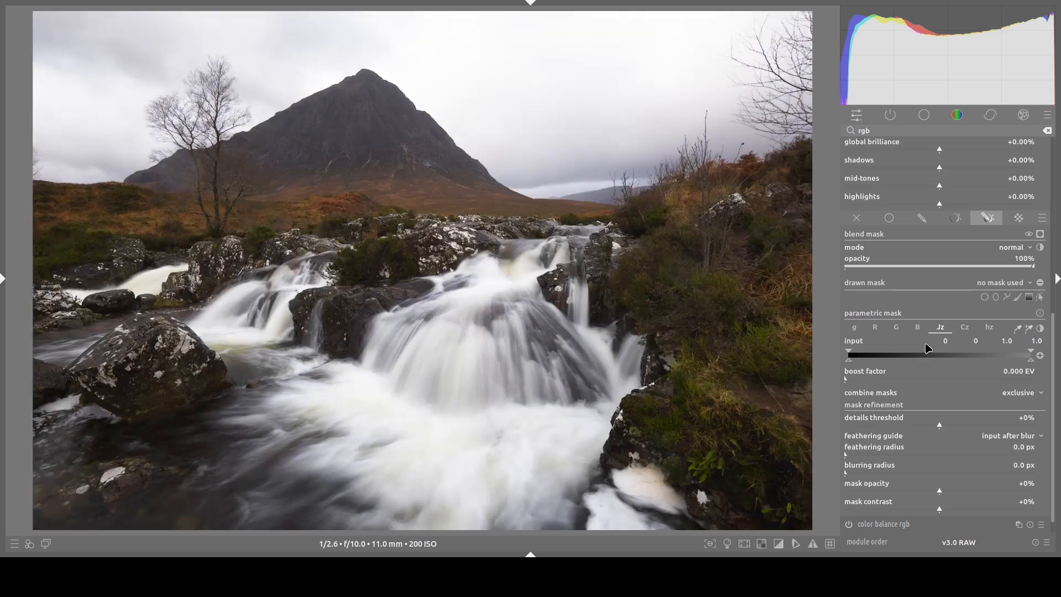
{"action": "left_click", "coordinate": [965, 328]}
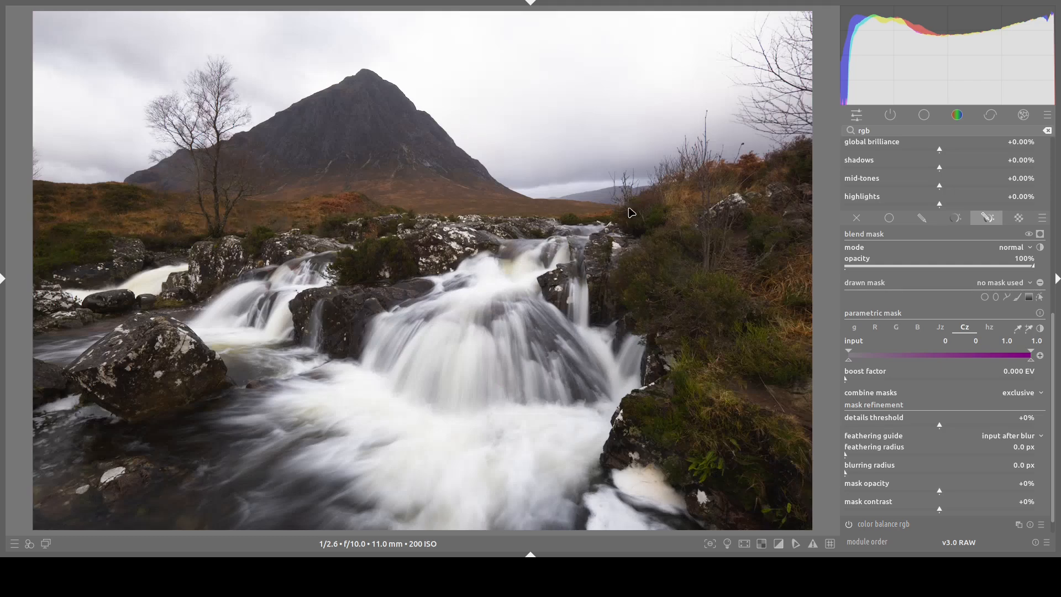
{"action": "mouse_move", "coordinate": [944, 357]}
{"action": "left_click", "coordinate": [989, 330]}
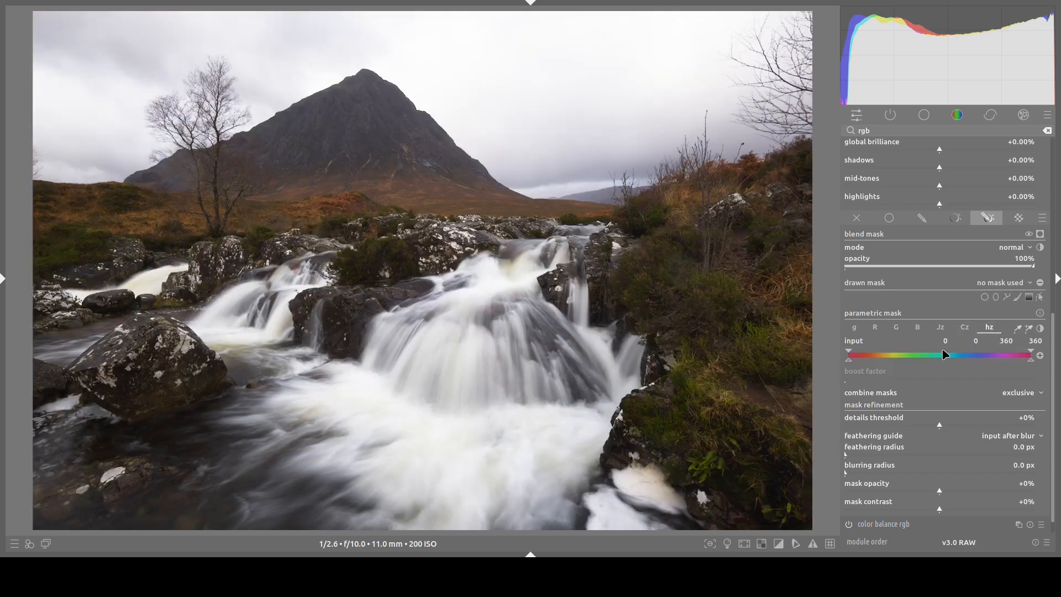
{"action": "mouse_move", "coordinate": [940, 359]}
Set the parametric mask's Jz input range by sampling a rectangle of white water below the waterfall, and display the mask.
{"action": "left_click", "coordinate": [941, 329]}
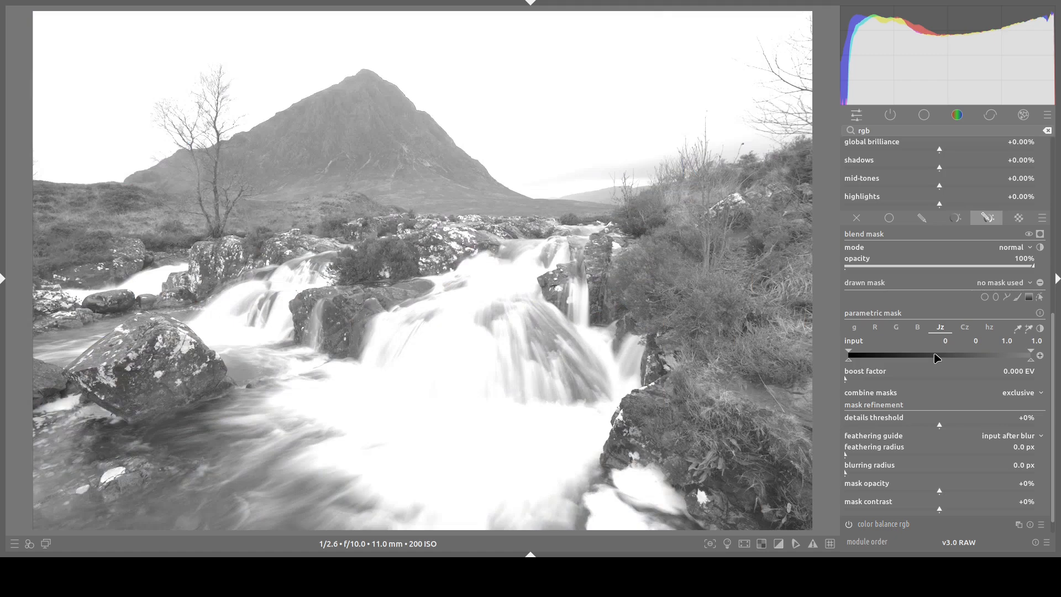
{"action": "left_click", "coordinate": [1028, 330]}
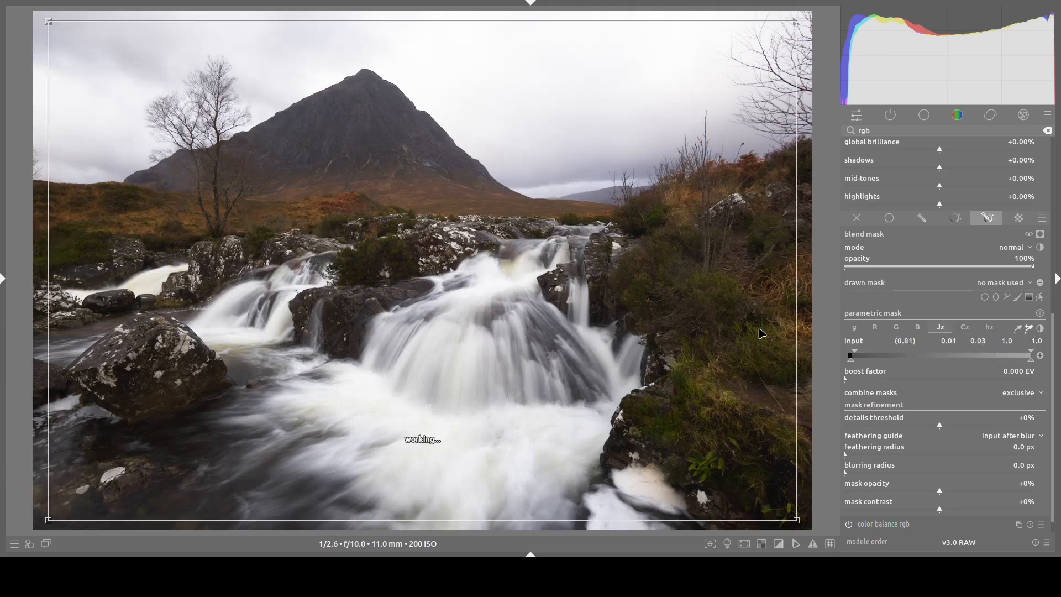
{"action": "mouse_move", "coordinate": [367, 382]}
{"action": "left_mouse_down"}
{"action": "mouse_move", "coordinate": [483, 429]}
{"action": "mouse_move", "coordinate": [474, 450]}
{"action": "mouse_move", "coordinate": [487, 465]}
{"action": "left_mouse_up"}
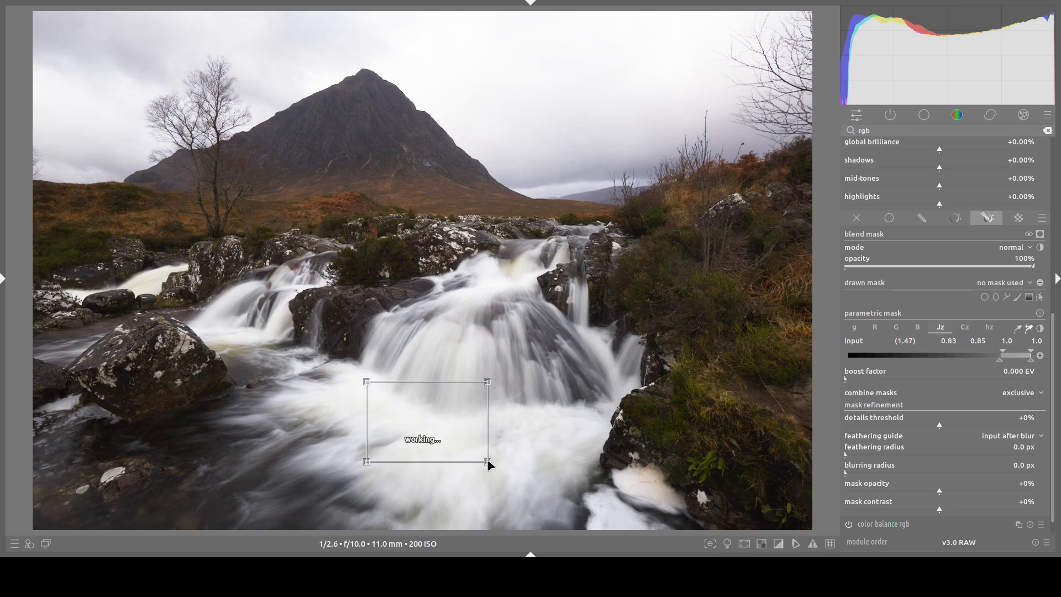
{"action": "left_click", "coordinate": [1040, 235]}
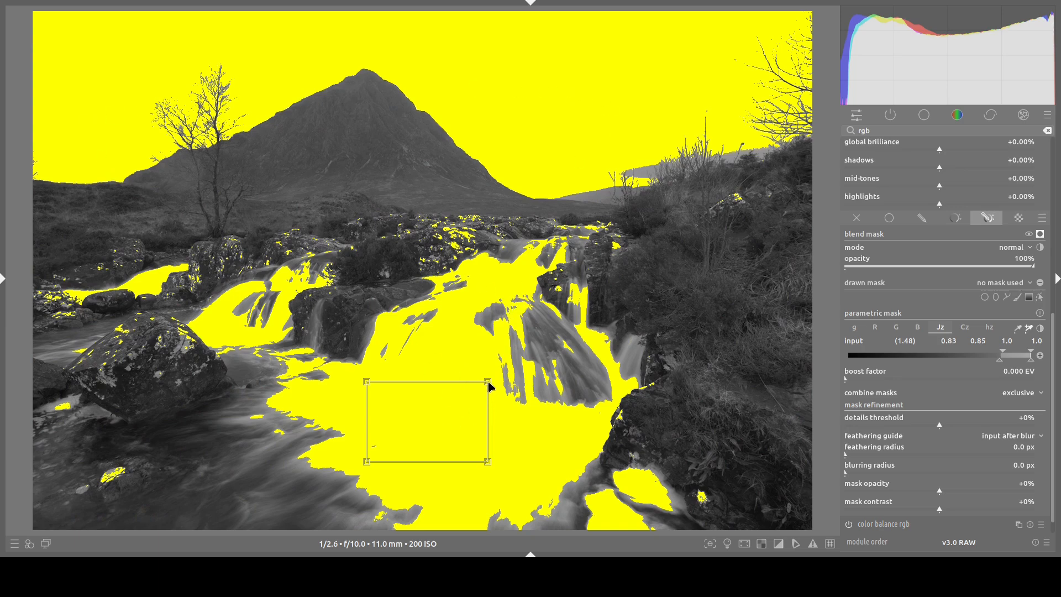
Resize the sampled rectangle over the white water to set the lower Jz input limits to about 0.65 and 0.67.
{"action": "left_click_drag", "start_coordinate": [488, 384], "coordinate": [530, 373]}
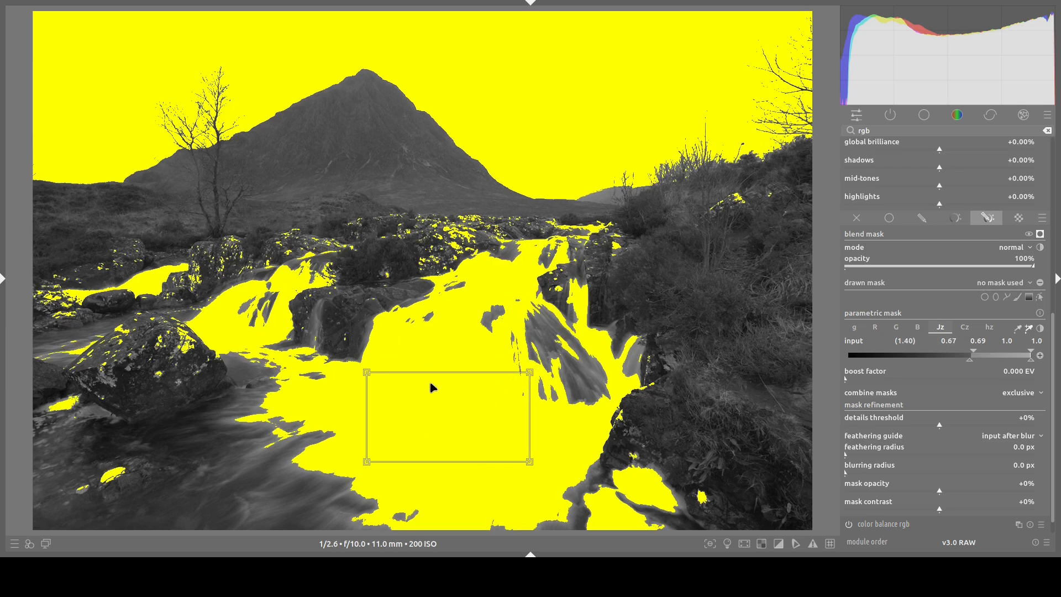
{"action": "left_click_drag", "start_coordinate": [369, 462], "coordinate": [325, 489]}
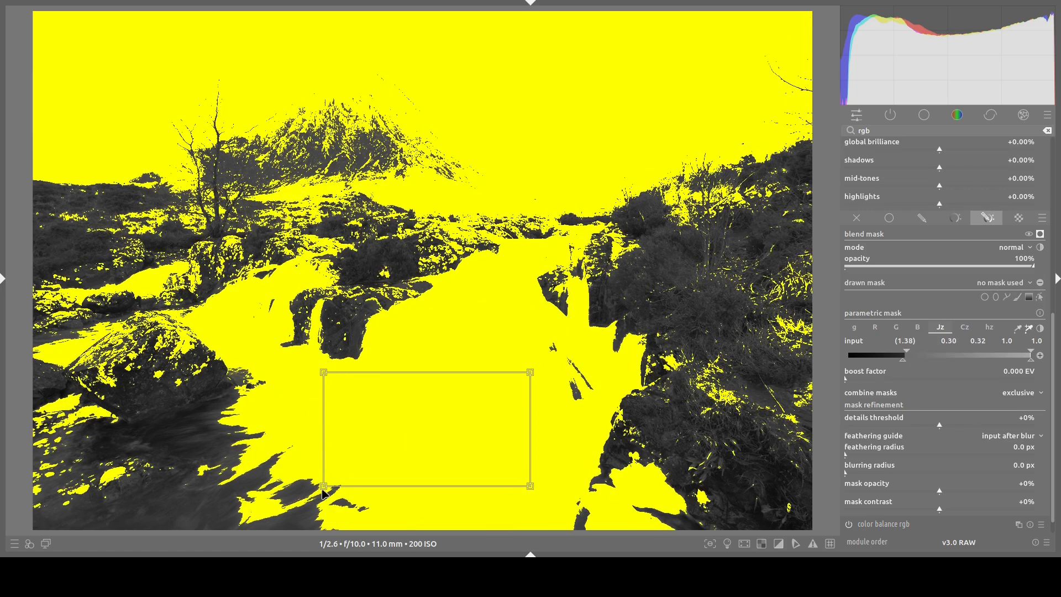
{"action": "left_click_drag", "start_coordinate": [326, 488], "coordinate": [349, 472]}
{"action": "left_click_drag", "start_coordinate": [531, 374], "coordinate": [528, 375]}
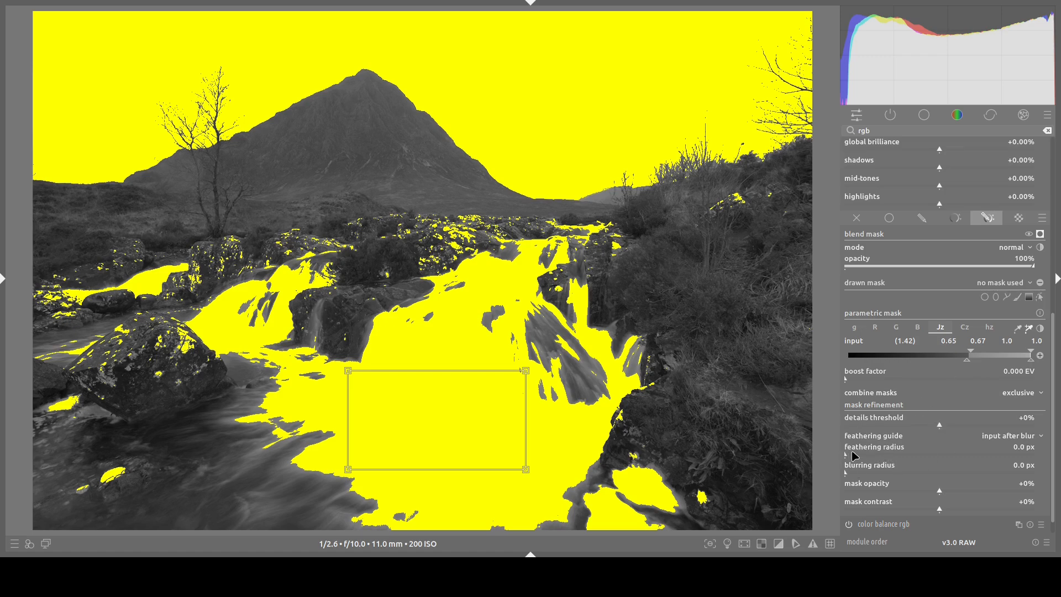
Set the mask's feathering radius to about 72 px, its blurring radius to about 7.3 px and the lowest Jz input limit to 0.29.
{"action": "left_click_drag", "start_coordinate": [847, 453], "coordinate": [860, 476]}
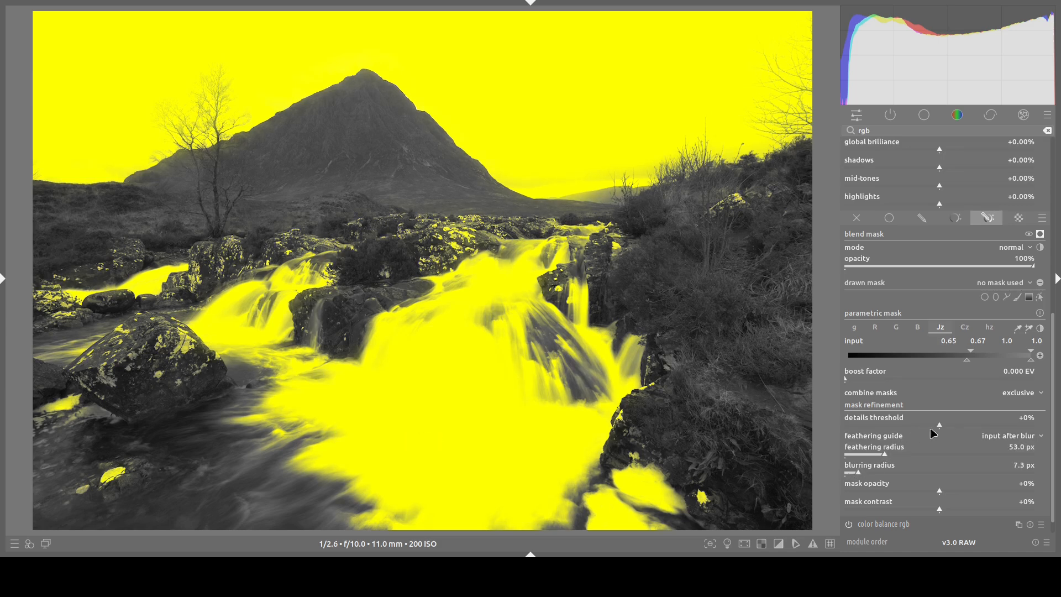
{"action": "left_click_drag", "start_coordinate": [888, 456], "coordinate": [901, 456]}
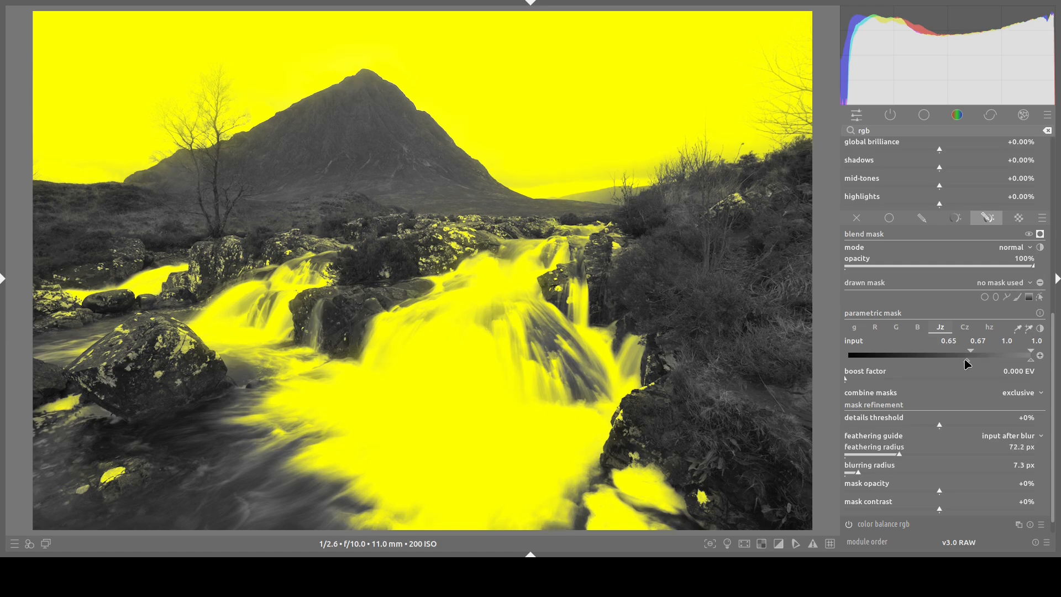
{"action": "left_click_drag", "start_coordinate": [967, 365], "coordinate": [909, 364]}
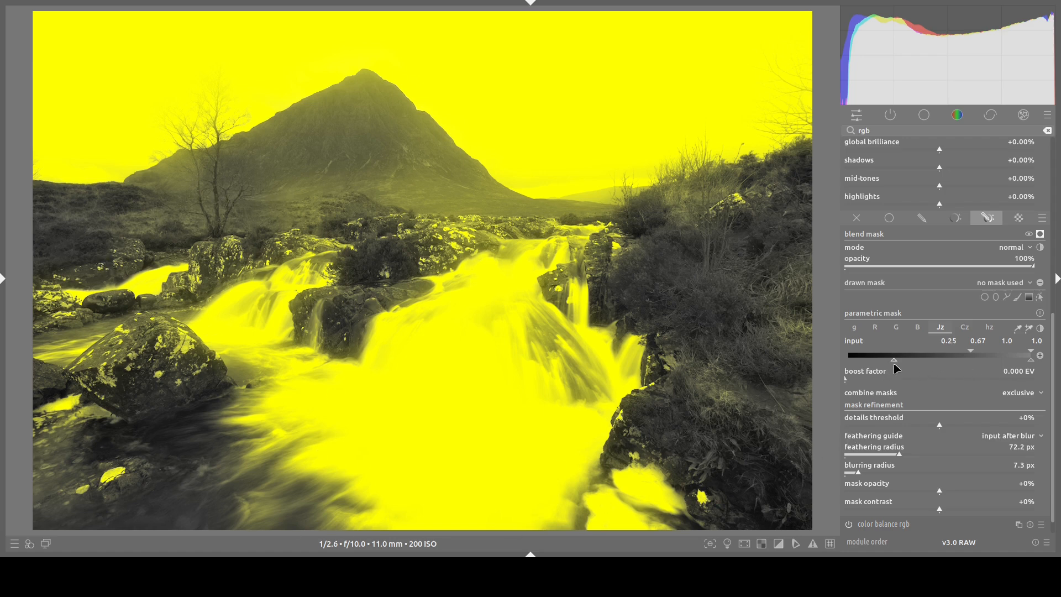
{"action": "left_click_drag", "start_coordinate": [896, 365], "coordinate": [903, 365]}
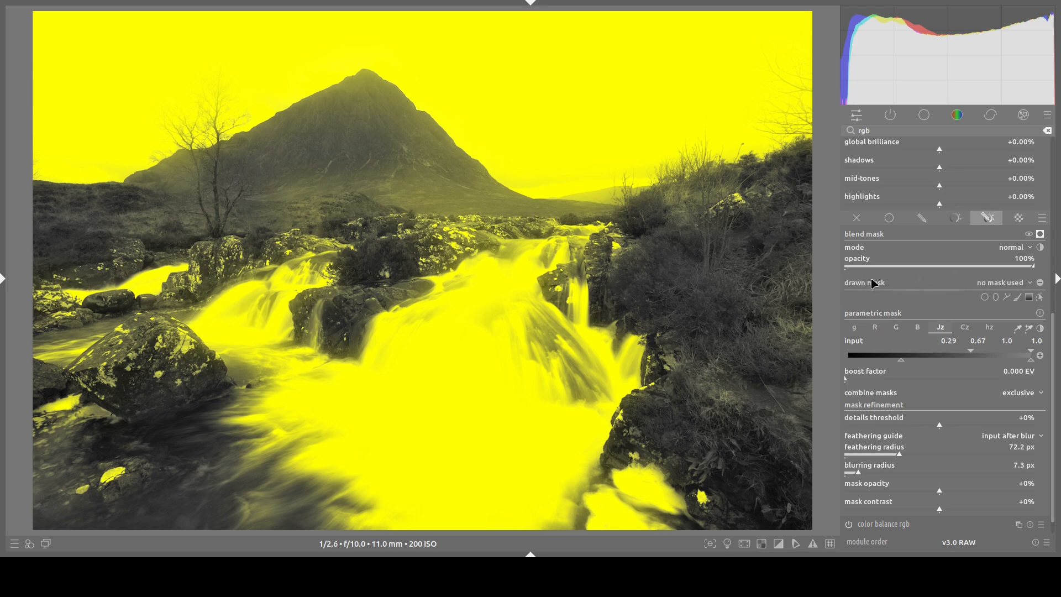
Draw a closed path mask around the waterfall and river, skirting the large foreground boulder and following the right bank.
{"action": "left_click", "coordinate": [1008, 298]}
{"action": "left_click", "coordinate": [522, 217]}
{"action": "left_click", "coordinate": [421, 218]}
{"action": "left_click", "coordinate": [250, 228]}
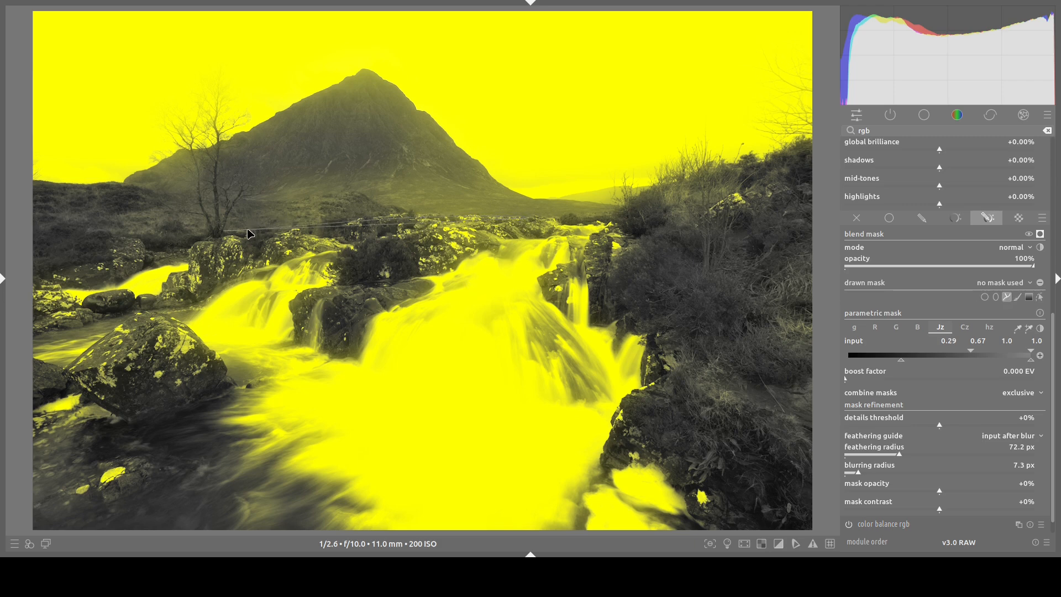
{"action": "left_click", "coordinate": [139, 275]}
{"action": "left_click", "coordinate": [62, 299]}
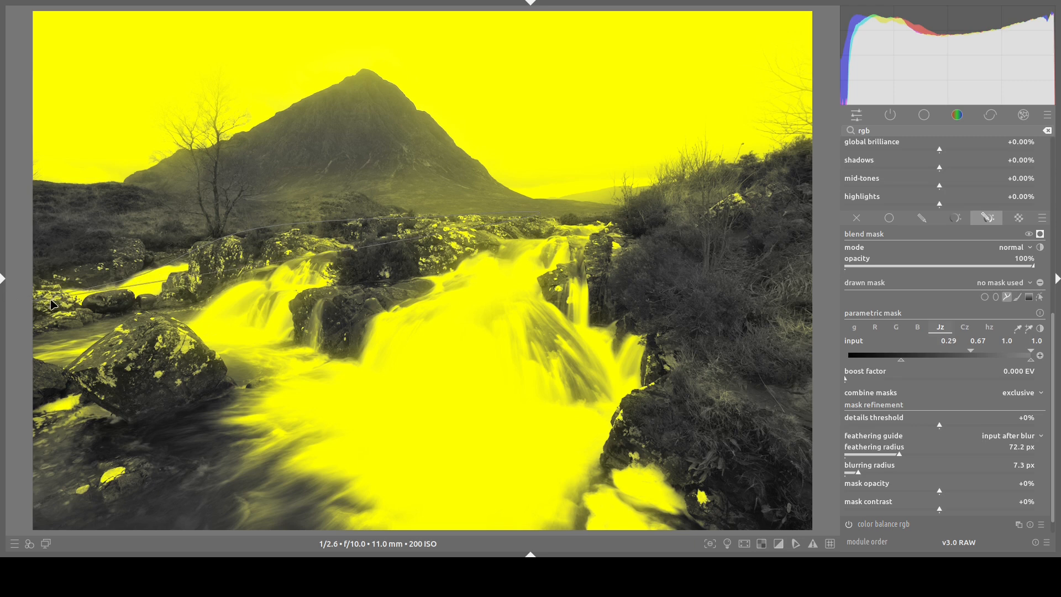
{"action": "left_click", "coordinate": [57, 358]}
{"action": "left_click", "coordinate": [131, 313]}
{"action": "left_click", "coordinate": [231, 385]}
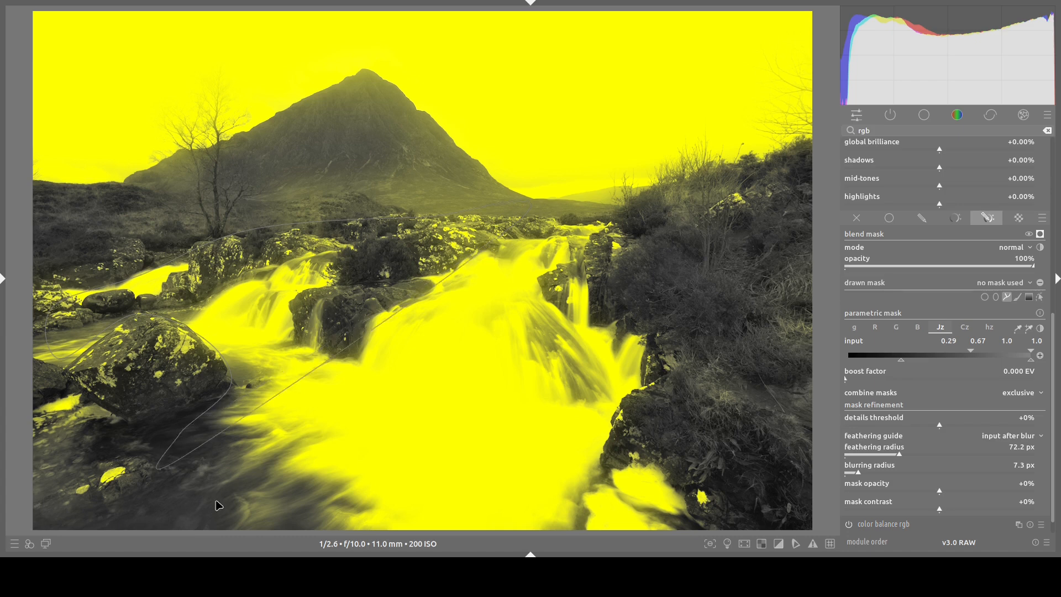
{"action": "left_click", "coordinate": [219, 531]}
{"action": "left_click", "coordinate": [686, 538]}
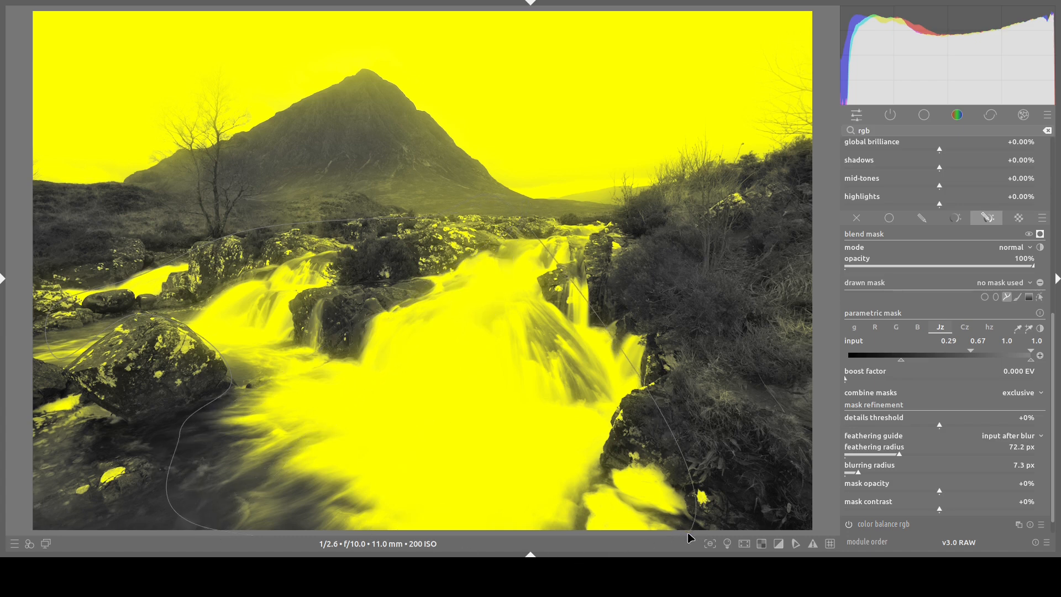
{"action": "left_click", "coordinate": [660, 460]}
{"action": "left_click", "coordinate": [606, 446]}
{"action": "left_click", "coordinate": [635, 389]}
{"action": "left_click", "coordinate": [678, 348]}
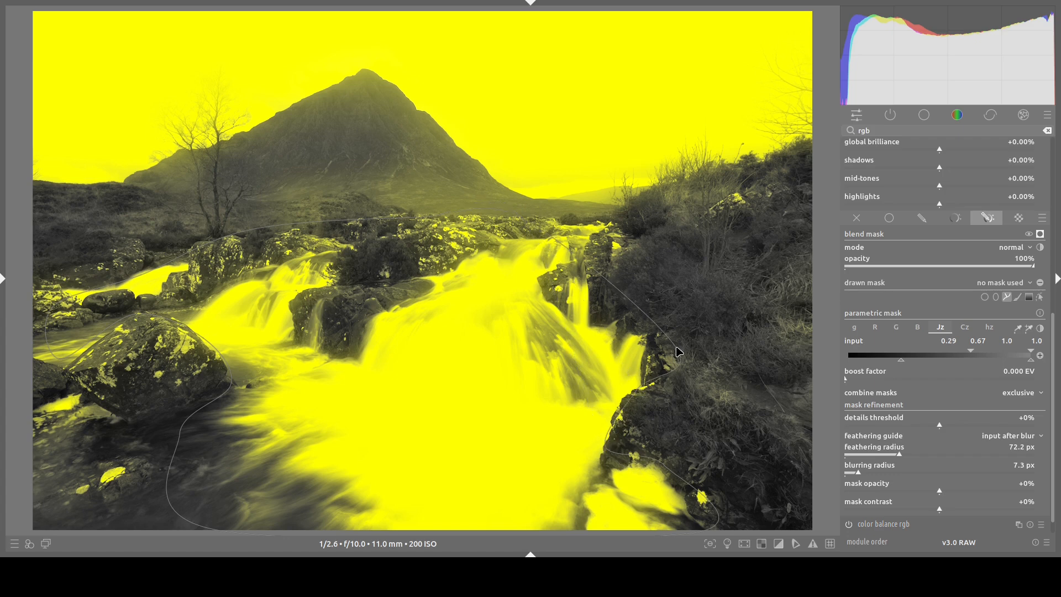
{"action": "left_click", "coordinate": [592, 279]}
{"action": "right_click", "coordinate": [635, 217]}
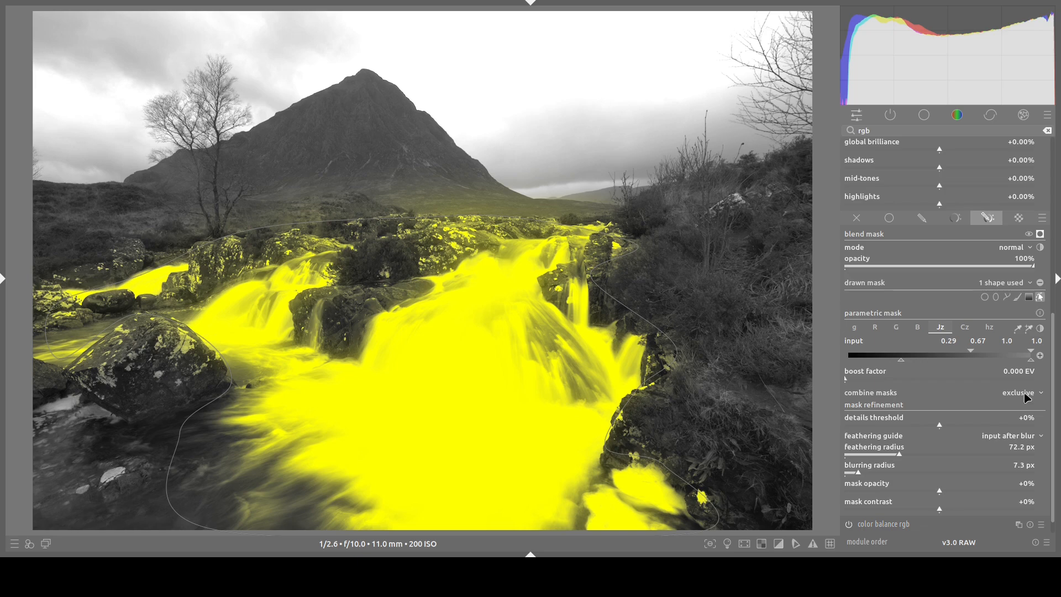
Try combining the drawn and parametric masks as inclusive, and return to exclusive.
{"action": "scroll", "coordinate": [1023, 396], "scroll_direction": "down", "scroll_amount": 1}
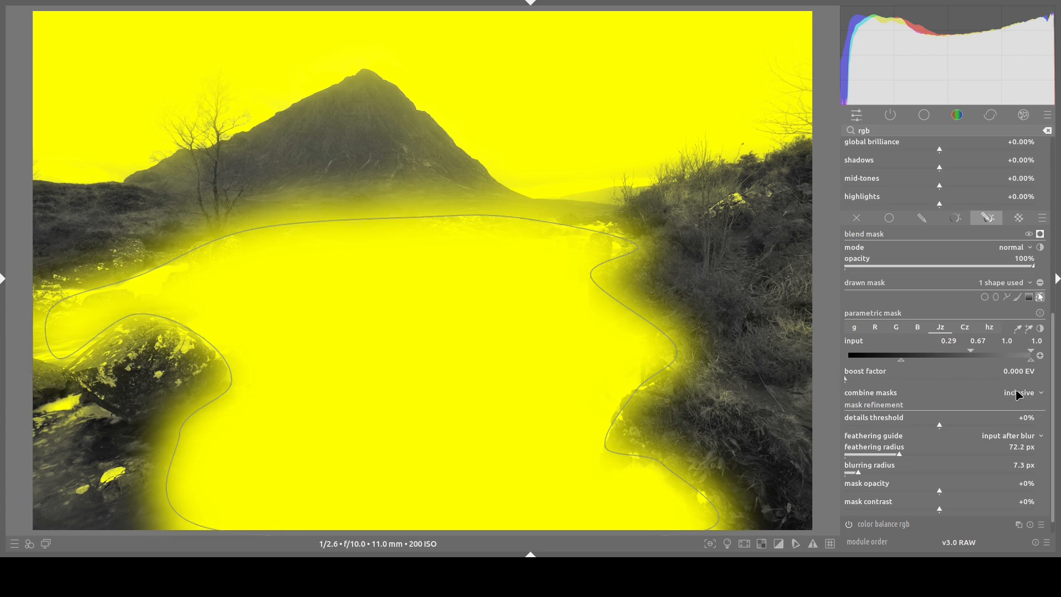
{"action": "scroll", "coordinate": [1021, 393], "scroll_direction": "up", "scroll_amount": 1}
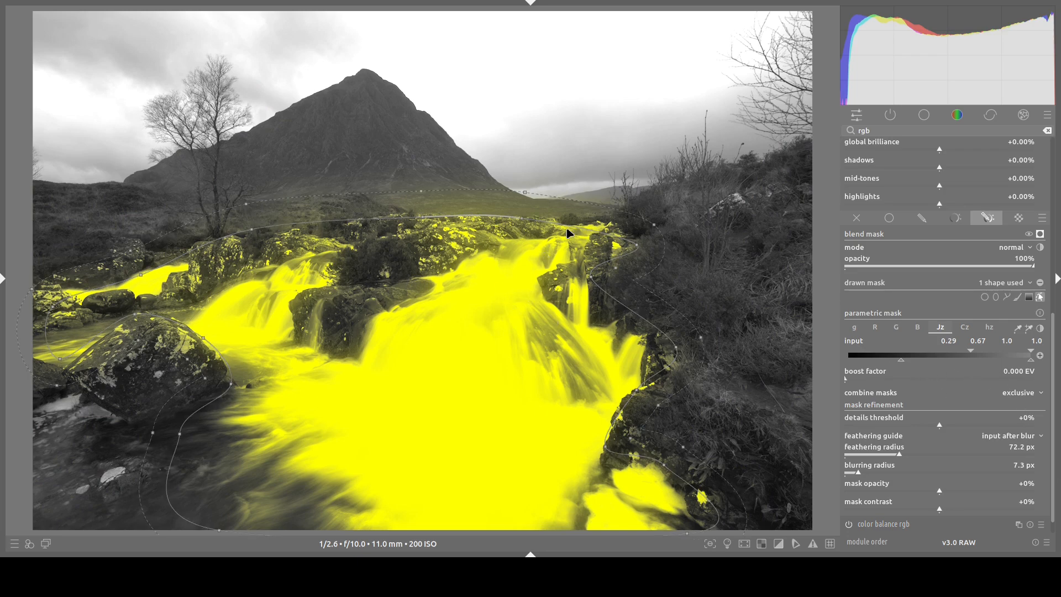
Move the path's right-bank nodes closer to the water and narrow its feathering along the far edge and beside the boulder.
{"action": "left_click_drag", "start_coordinate": [591, 277], "coordinate": [606, 289]}
{"action": "left_click_drag", "start_coordinate": [675, 347], "coordinate": [658, 357]}
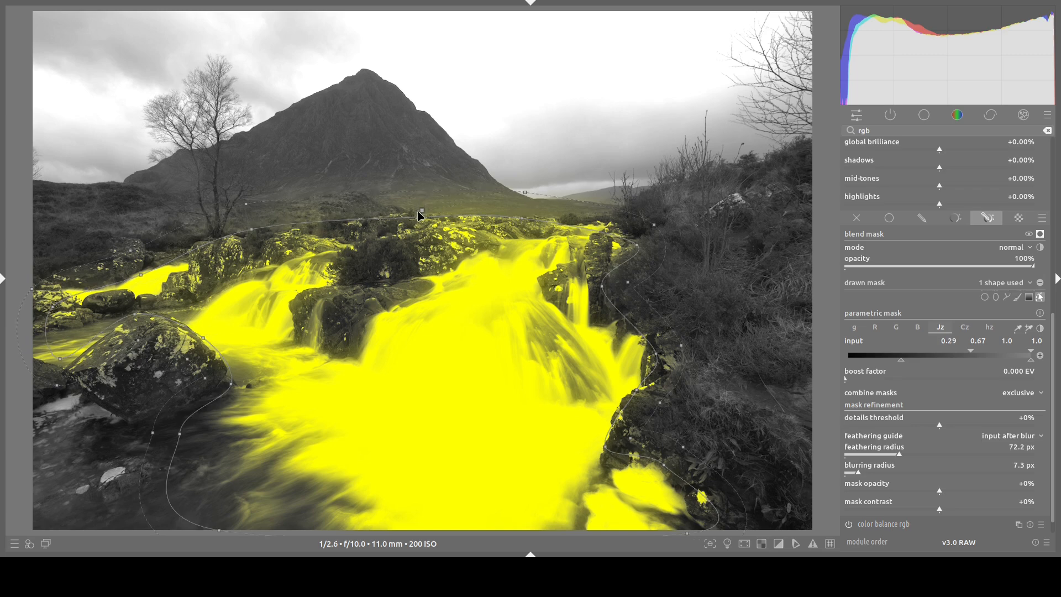
{"action": "left_click_drag", "start_coordinate": [517, 186], "coordinate": [525, 213]}
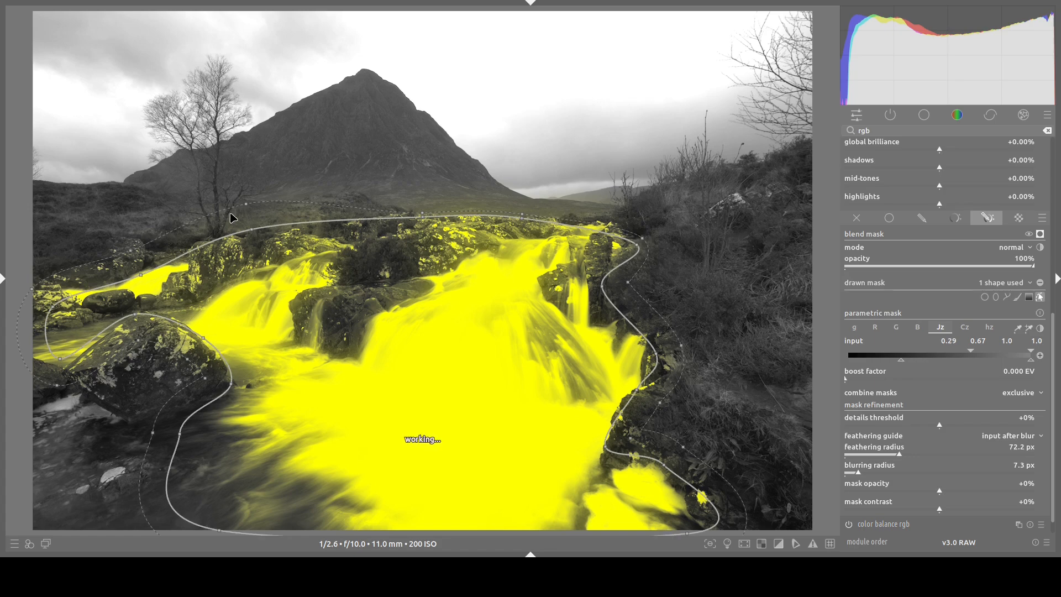
{"action": "left_click_drag", "start_coordinate": [246, 204], "coordinate": [256, 247]}
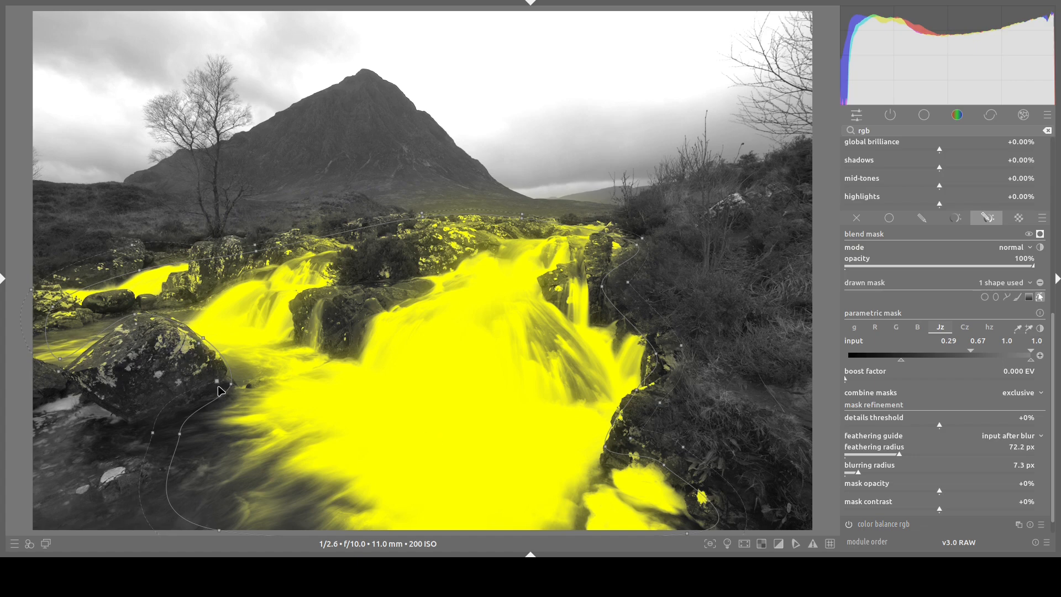
{"action": "left_click_drag", "start_coordinate": [154, 433], "coordinate": [172, 435]}
Hide the yellow mask overlay and the drawn path's outline.
{"action": "left_click", "coordinate": [1040, 234]}
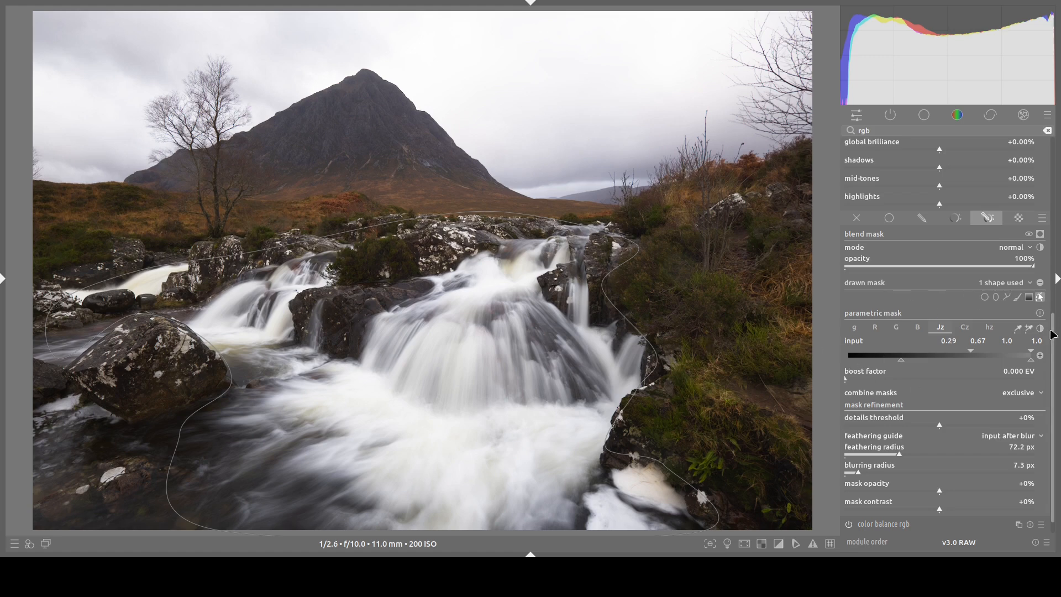
{"action": "scroll", "coordinate": [1056, 333], "scroll_direction": "up", "scroll_amount": 1}
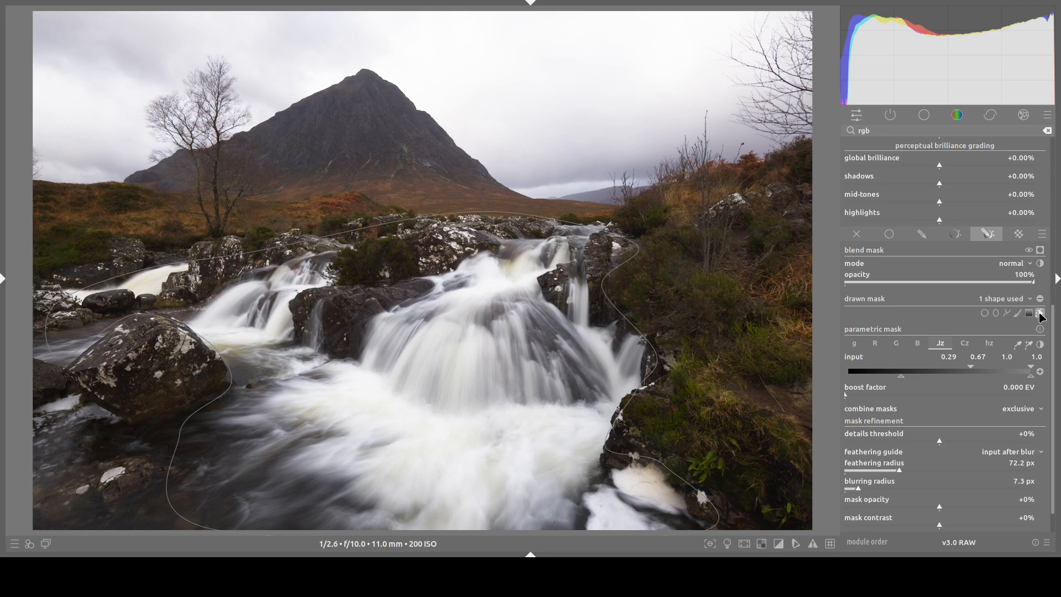
{"action": "left_click", "coordinate": [1039, 313]}
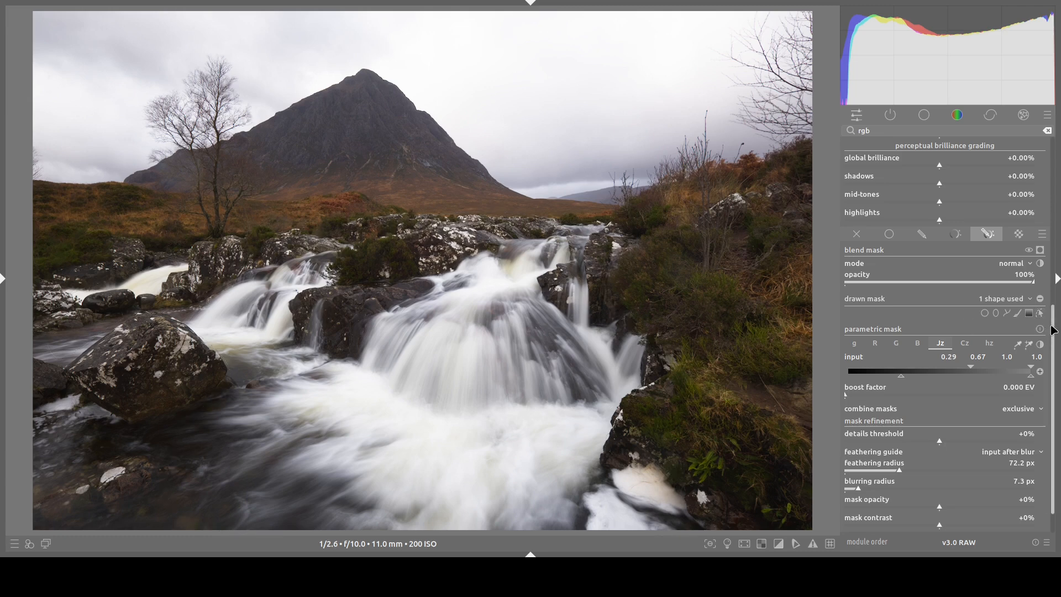
Set the instance's perceptual brilliance to about -52% for shadows, -20% for mid-tones and +13% for highlights.
{"action": "scroll", "coordinate": [1052, 330], "scroll_direction": "up", "scroll_amount": 10}
{"action": "scroll", "coordinate": [946, 331], "scroll_direction": "up", "scroll_amount": 5}
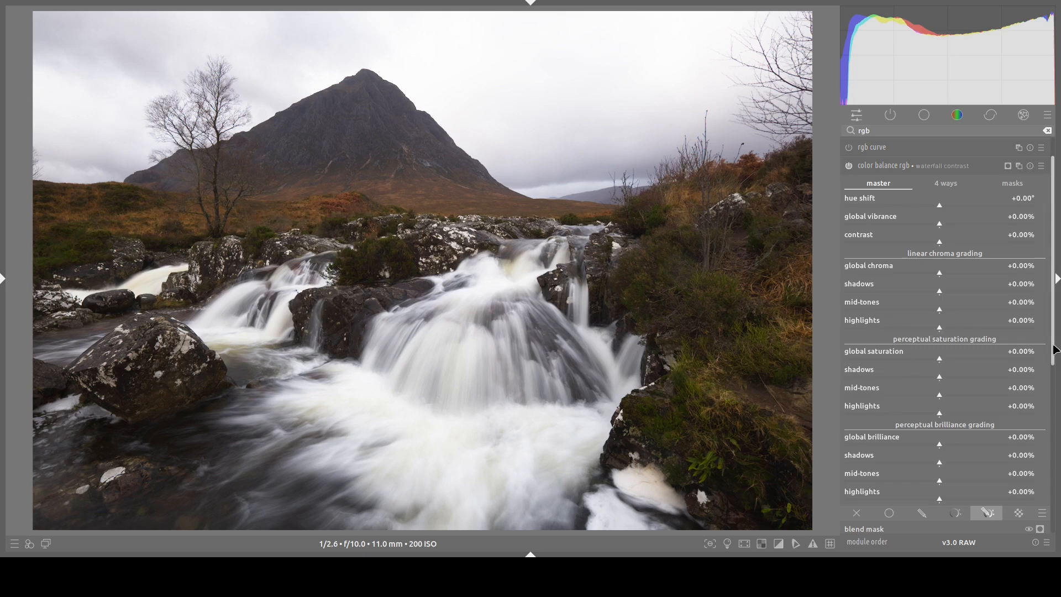
{"action": "scroll", "coordinate": [962, 399], "scroll_direction": "down", "scroll_amount": 3}
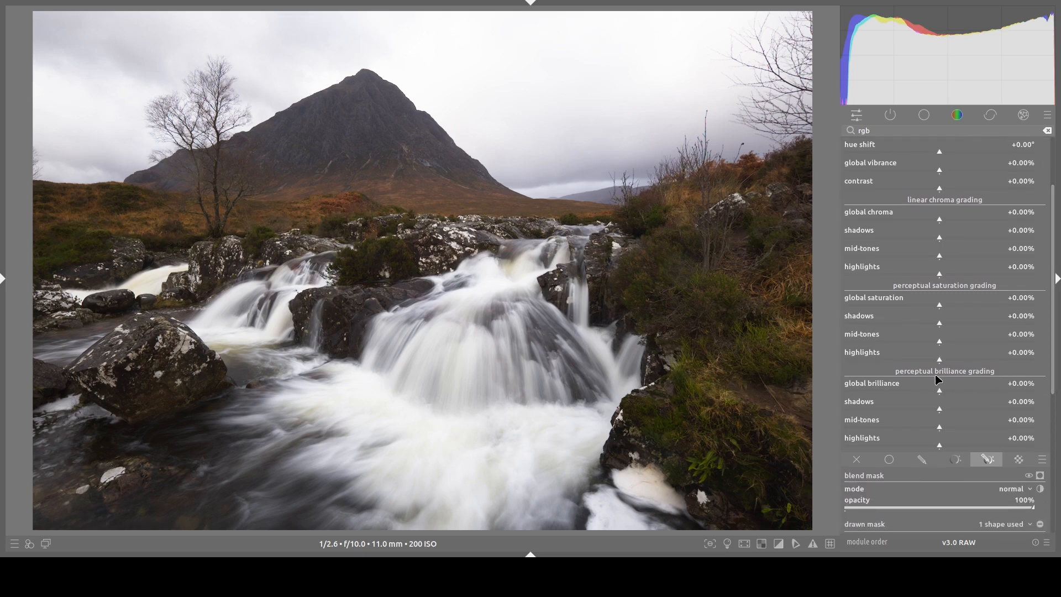
{"action": "left_click_drag", "start_coordinate": [939, 409], "coordinate": [891, 416]}
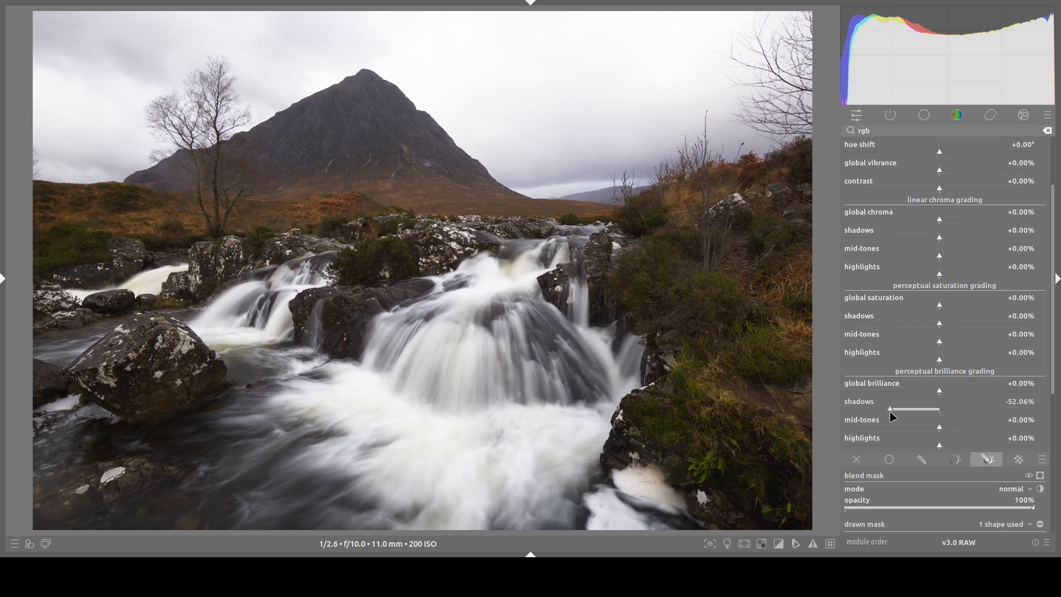
{"action": "mouse_move", "coordinate": [940, 430]}
{"action": "left_mouse_down"}
{"action": "mouse_move", "coordinate": [911, 432]}
{"action": "mouse_move", "coordinate": [920, 435]}
{"action": "left_mouse_up"}
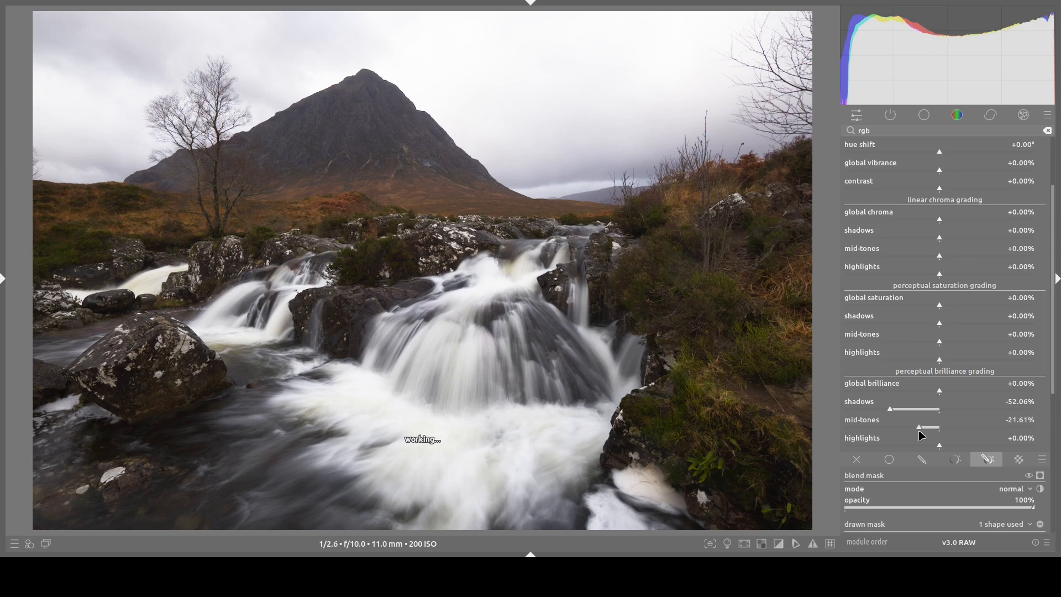
{"action": "left_click", "coordinate": [951, 445]}
{"action": "left_click_drag", "start_coordinate": [953, 445], "coordinate": [952, 445]}
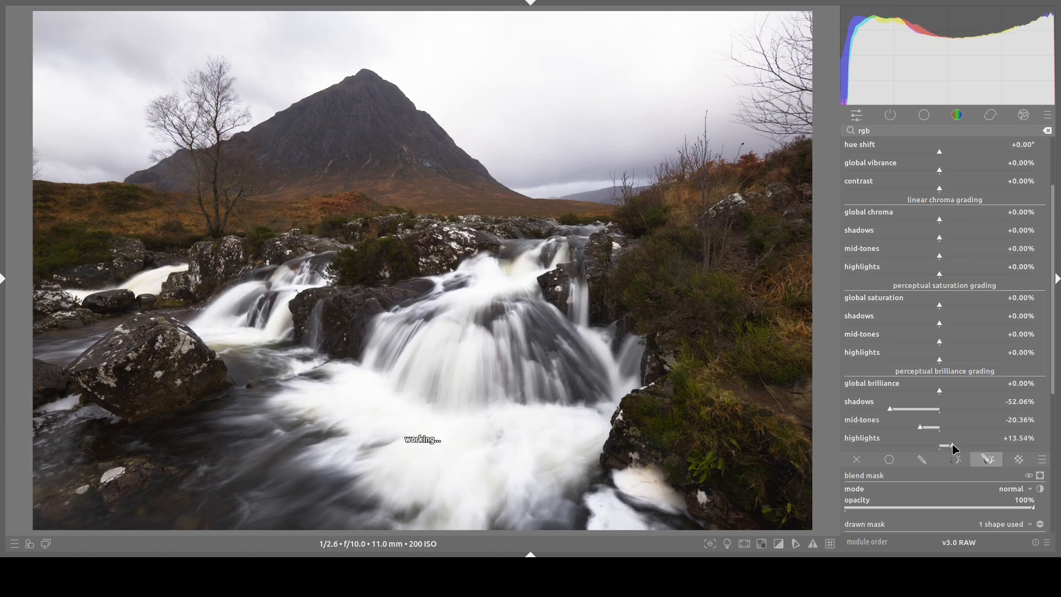
Turn on the clipping indication, test the brilliance highlights at about +69%, and settle them at +5.92%.
{"action": "left_click", "coordinate": [778, 544]}
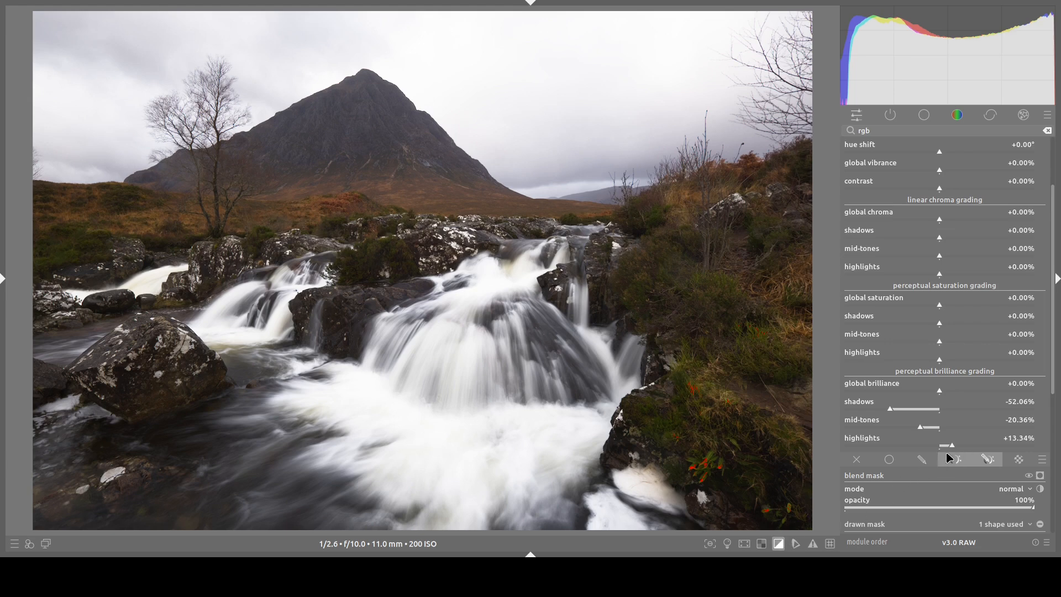
{"action": "left_click_drag", "start_coordinate": [952, 445], "coordinate": [1006, 448]}
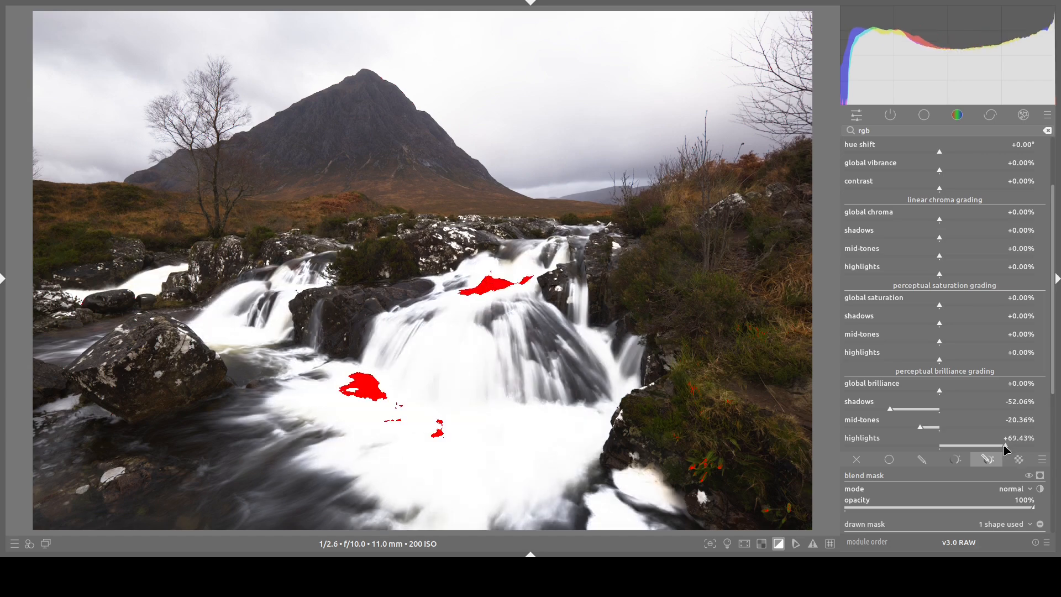
{"action": "left_click_drag", "start_coordinate": [1002, 448], "coordinate": [952, 450]}
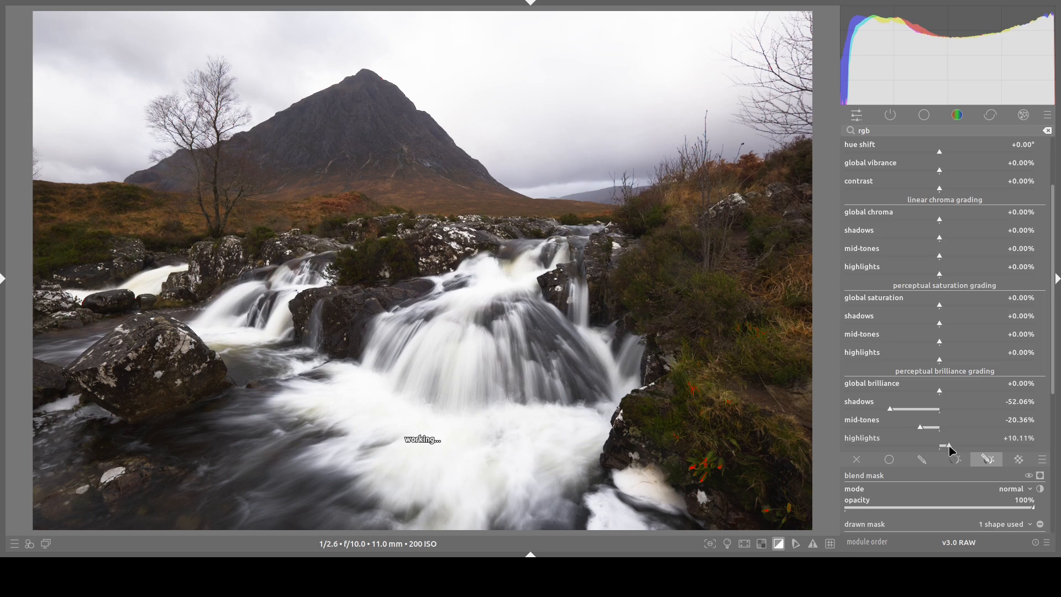
{"action": "left_click_drag", "start_coordinate": [952, 450], "coordinate": [947, 448]}
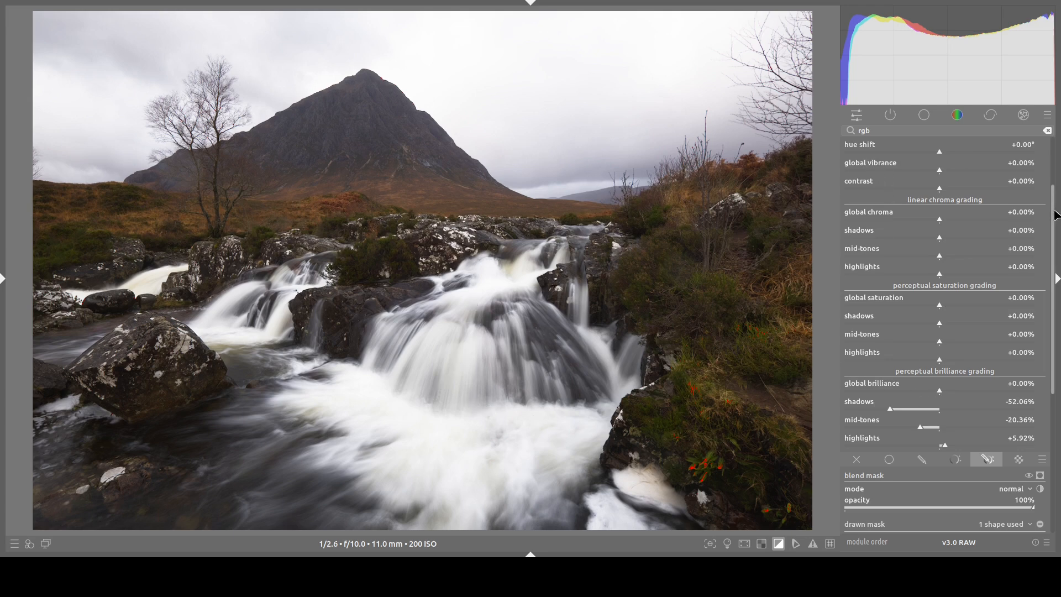
Compare the photo with the "waterfall contrast" instance switched off and on.
{"action": "scroll", "coordinate": [939, 182], "scroll_direction": "up", "scroll_amount": 3}
{"action": "left_click", "coordinate": [849, 200]}
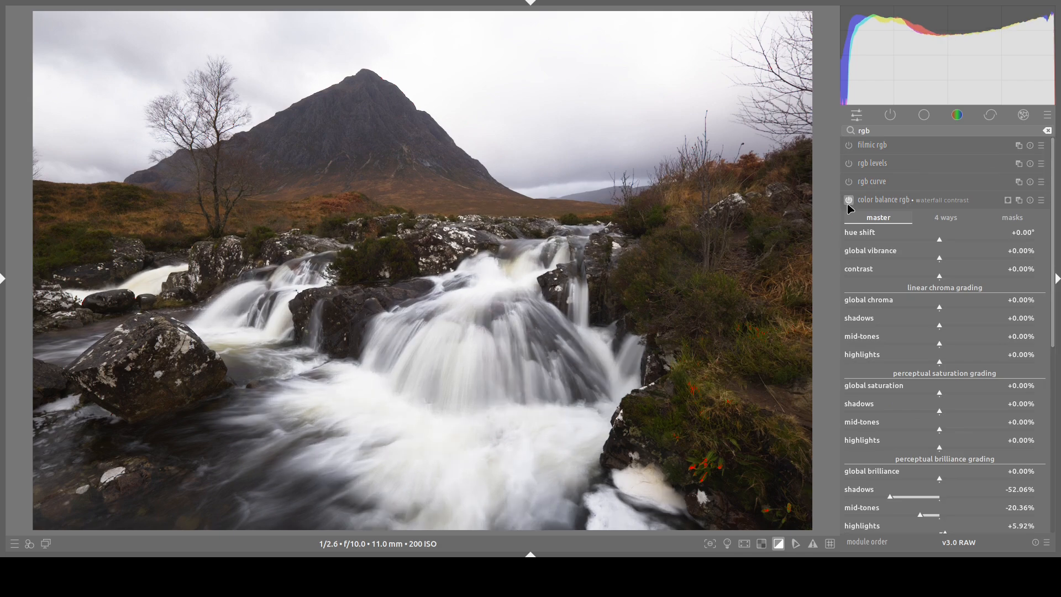
{"action": "left_click", "coordinate": [849, 201]}
{"action": "left_click", "coordinate": [849, 200]}
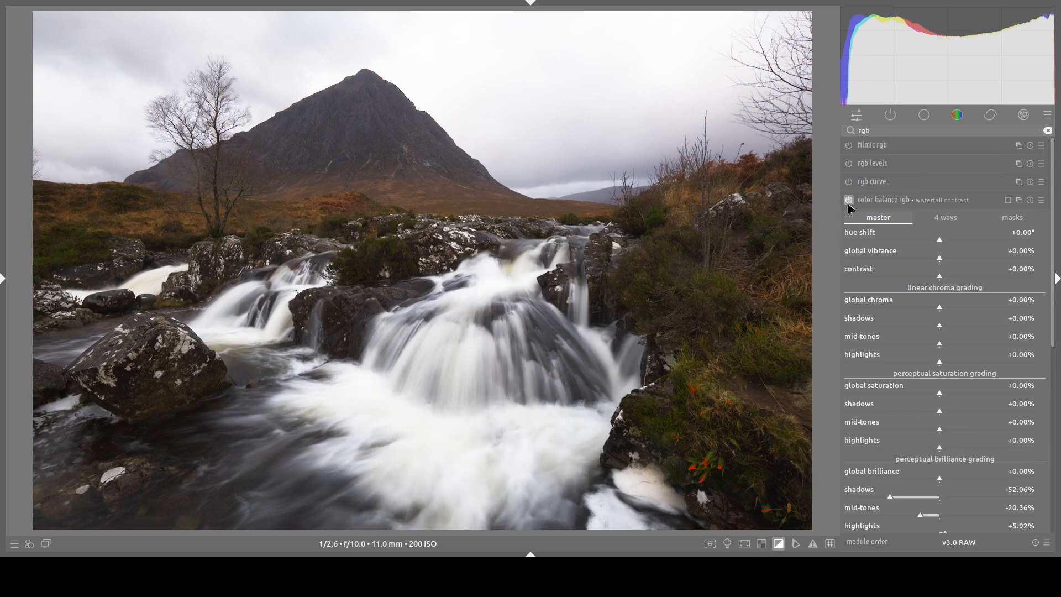
{"action": "left_click", "coordinate": [849, 200]}
{"action": "left_click", "coordinate": [849, 201]}
{"action": "left_click", "coordinate": [849, 201]}
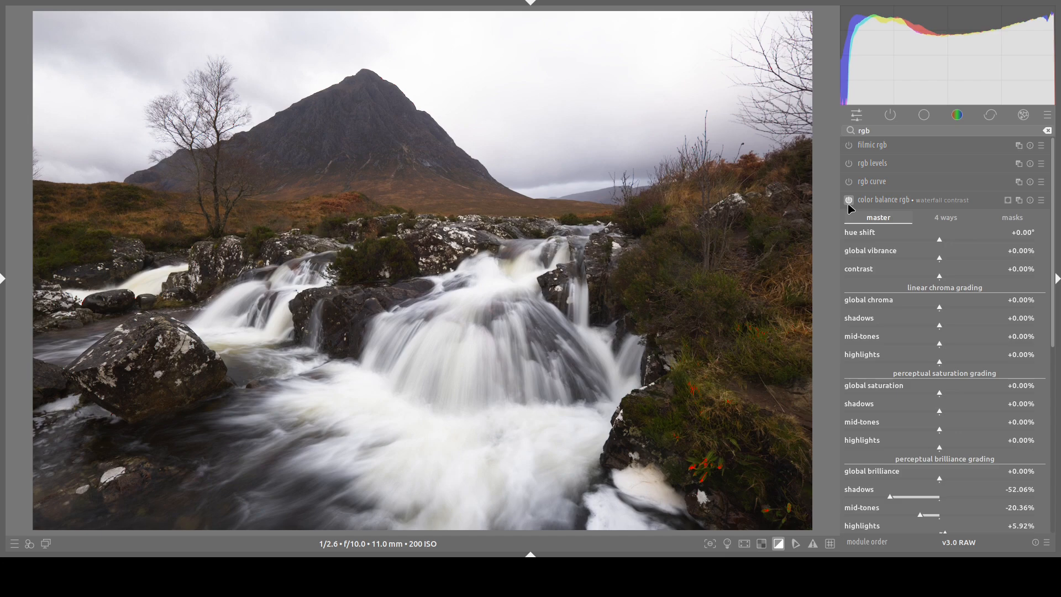
{"action": "left_click", "coordinate": [849, 200]}
{"action": "left_click", "coordinate": [849, 201]}
Set the perceptual brilliance shadows to about -31% and compare the waterfall with and without the instance.
{"action": "left_click", "coordinate": [914, 499]}
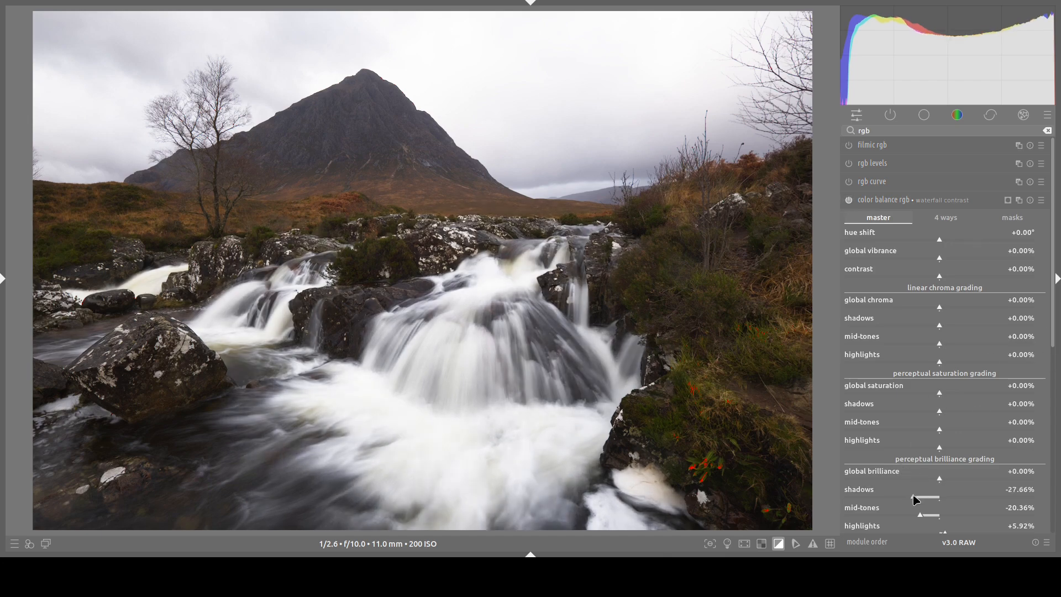
{"action": "left_click_drag", "start_coordinate": [913, 499], "coordinate": [911, 498]}
{"action": "left_click", "coordinate": [849, 201]}
{"action": "left_click", "coordinate": [849, 200]}
{"action": "left_click", "coordinate": [849, 200]}
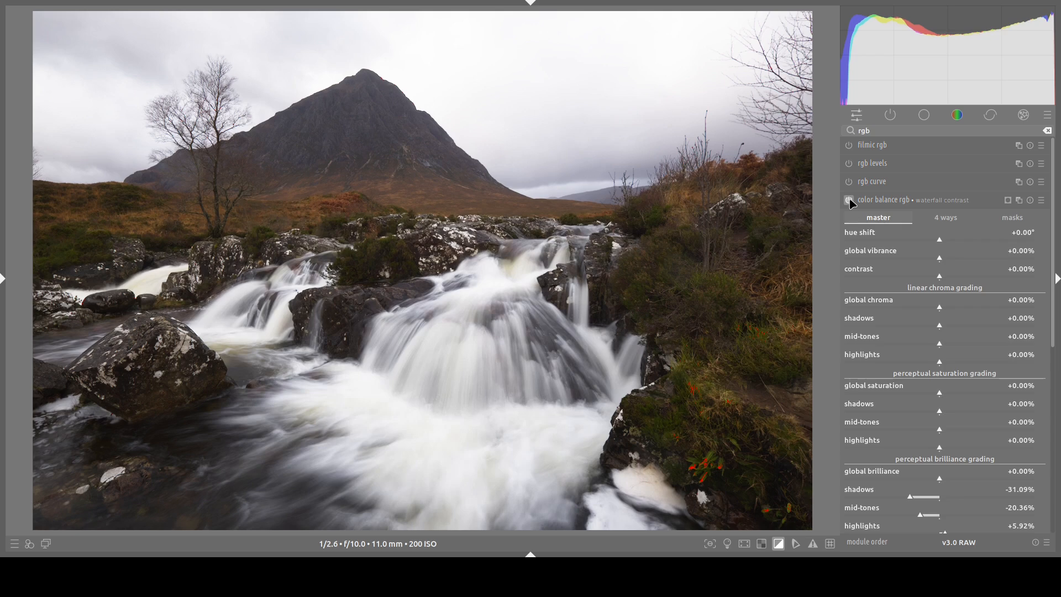
{"action": "left_click", "coordinate": [849, 200]}
{"action": "left_click", "coordinate": [850, 201]}
{"action": "left_click", "coordinate": [850, 201]}
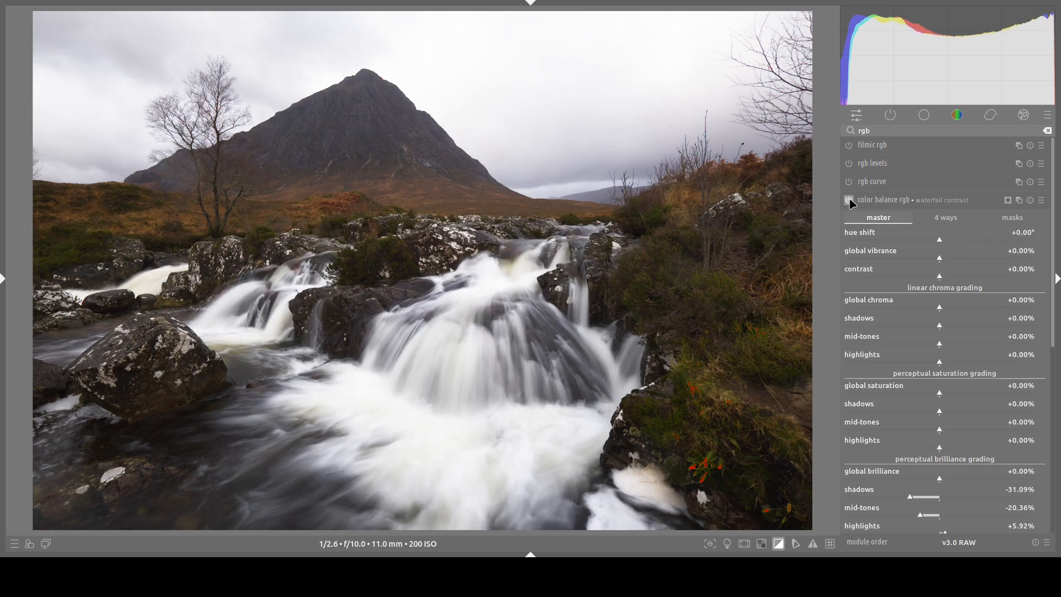
{"action": "left_click", "coordinate": [850, 201]}
{"action": "left_click", "coordinate": [850, 201]}
Collapse the "waterfall contrast" instance and turn off the clipping indication.
{"action": "left_click", "coordinate": [943, 201]}
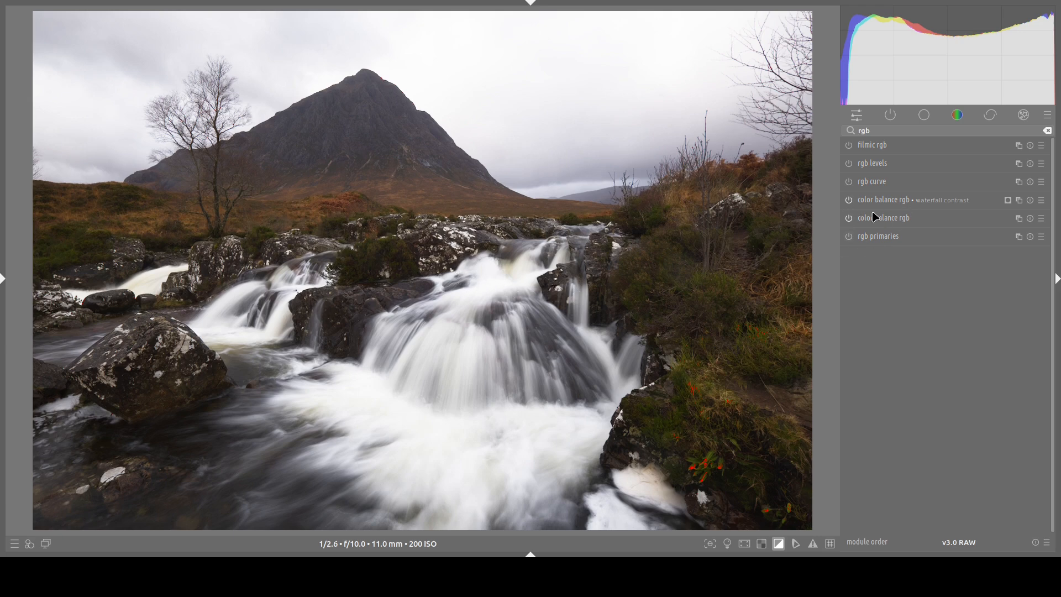
{"action": "left_click", "coordinate": [779, 545]}
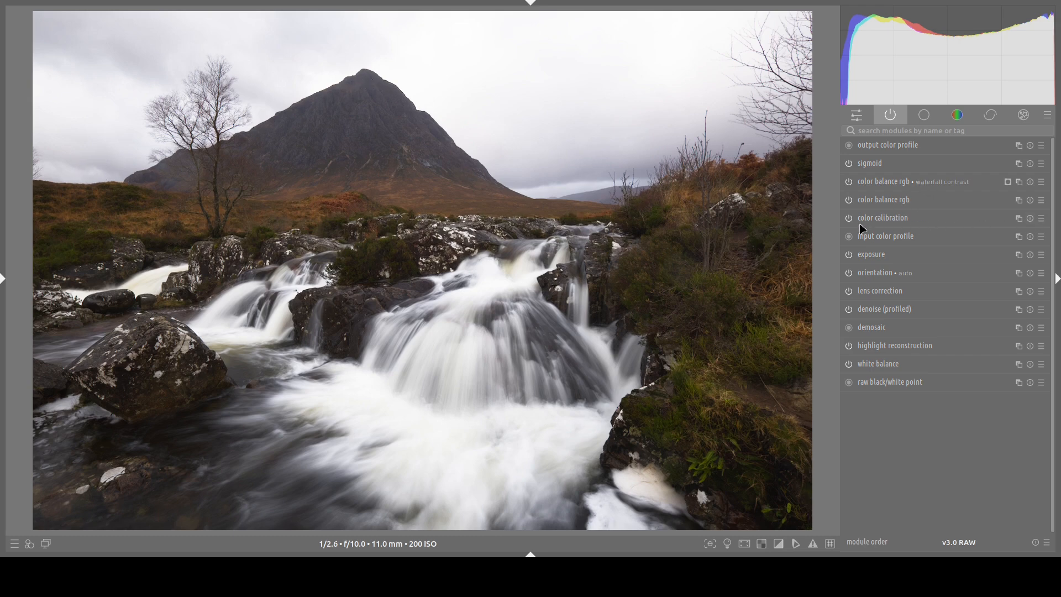
Create a second color calibration instance and name it "sky drama".
{"action": "left_click", "coordinate": [1019, 218], "text": "ctrl"}
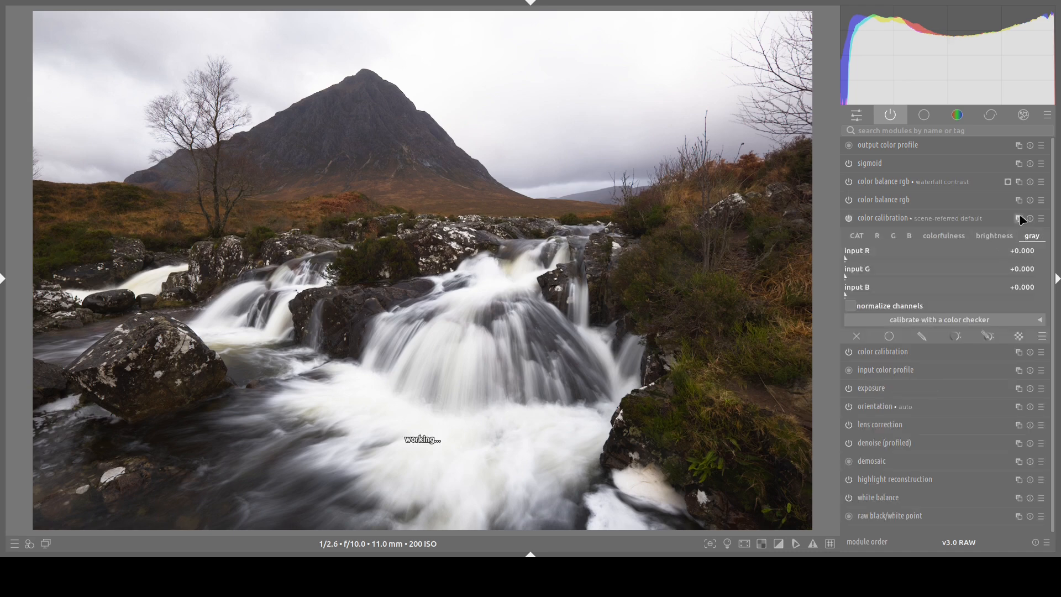
{"action": "double_click", "coordinate": [938, 221]}
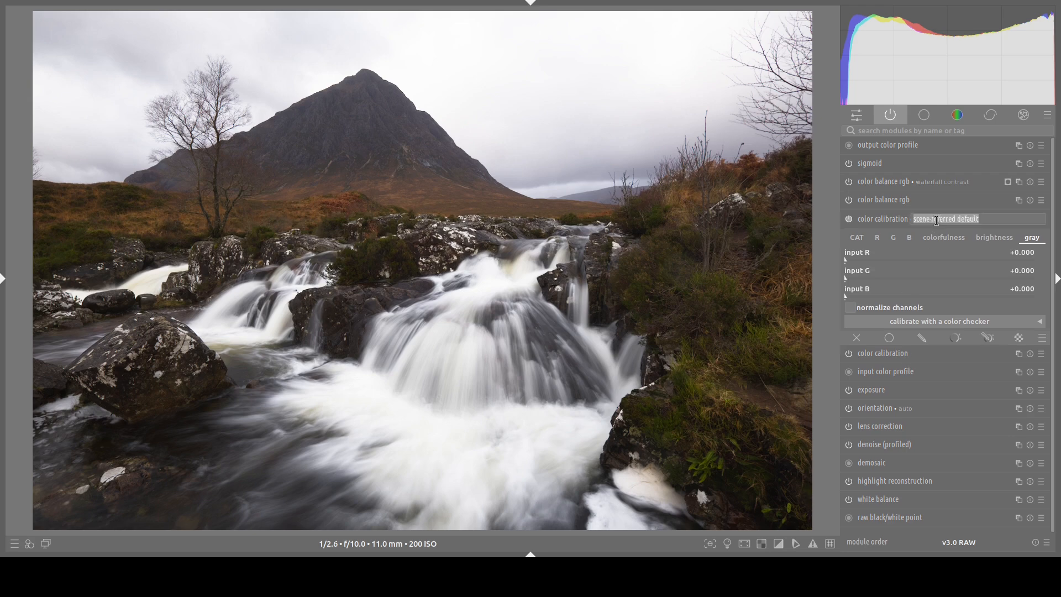
{"action": "type", "text": "sky drama"}
{"action": "key", "text": "Return"}
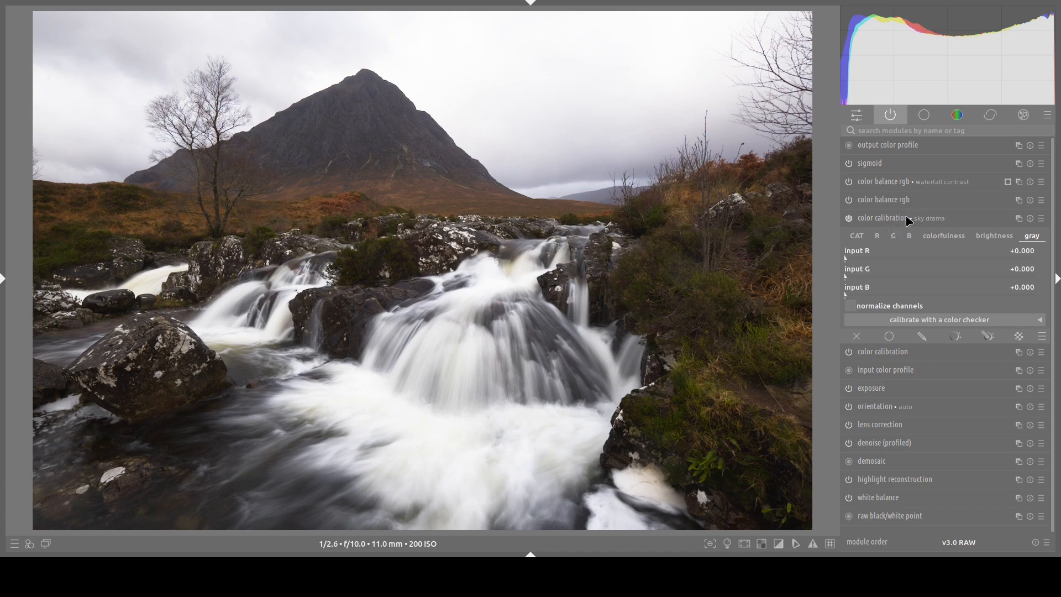
Enable a drawn and parametric mask on "sky drama", set gray input R to +1.000 and the blend mode to multiply.
{"action": "left_click", "coordinate": [987, 336]}
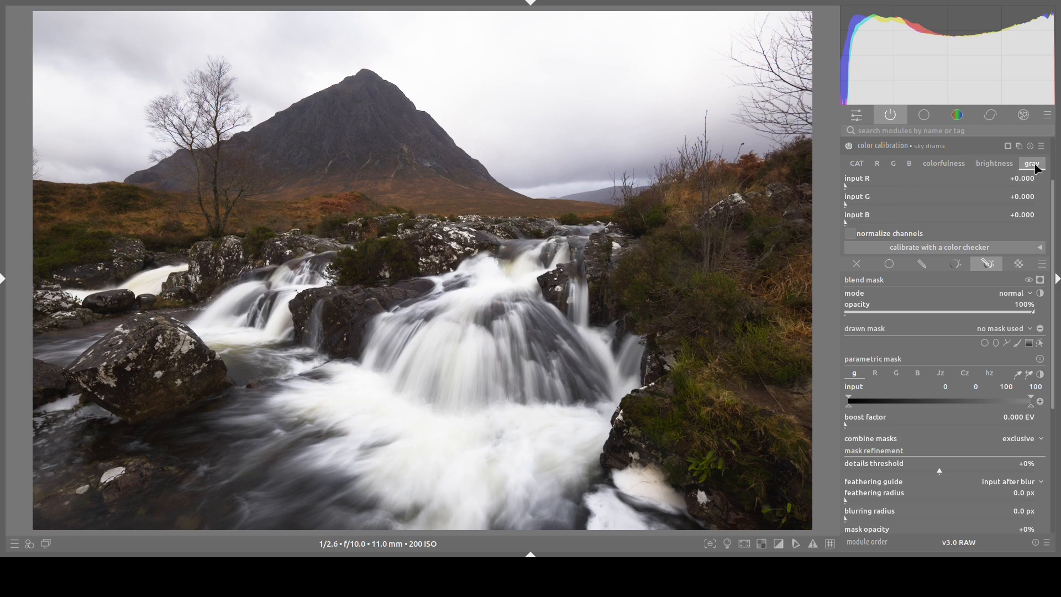
{"action": "left_click_drag", "start_coordinate": [851, 188], "coordinate": [1038, 191]}
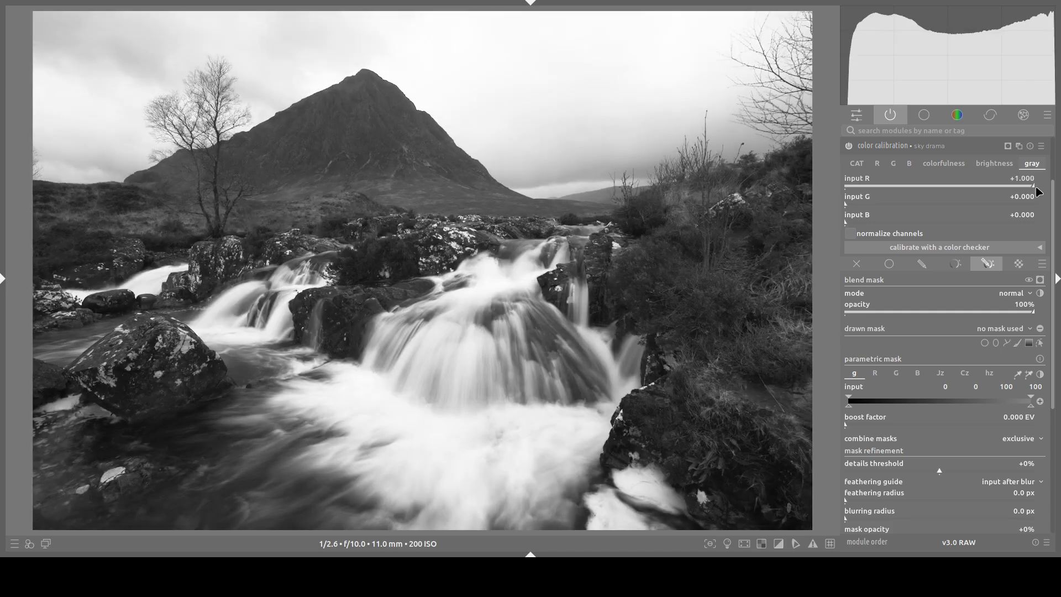
{"action": "left_click", "coordinate": [1017, 323]}
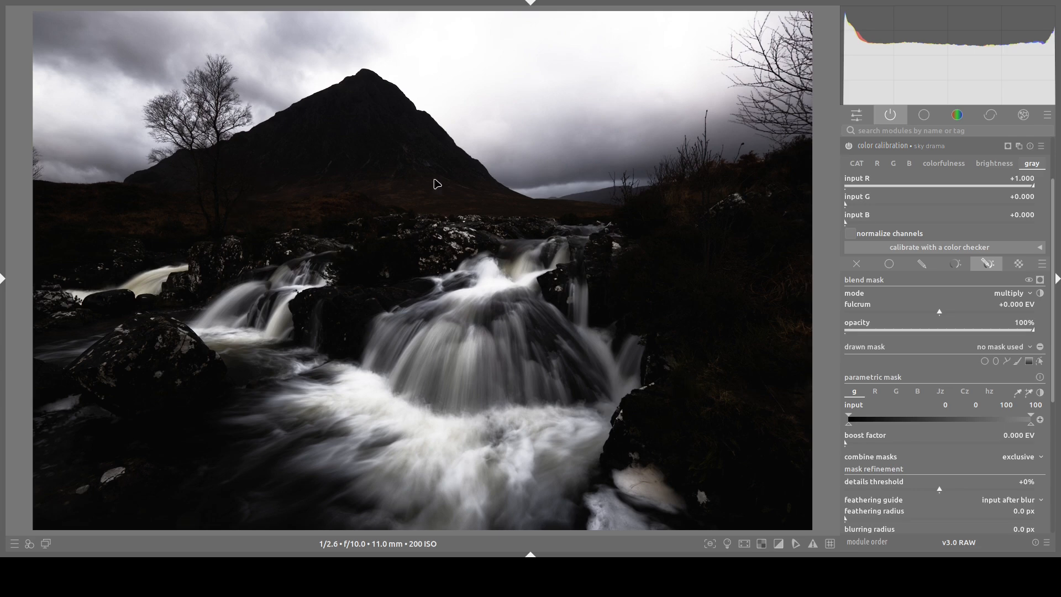
Add a horizontal gradient mask to "sky drama" and place it along the foot of the mountain.
{"action": "left_click", "coordinate": [1028, 361]}
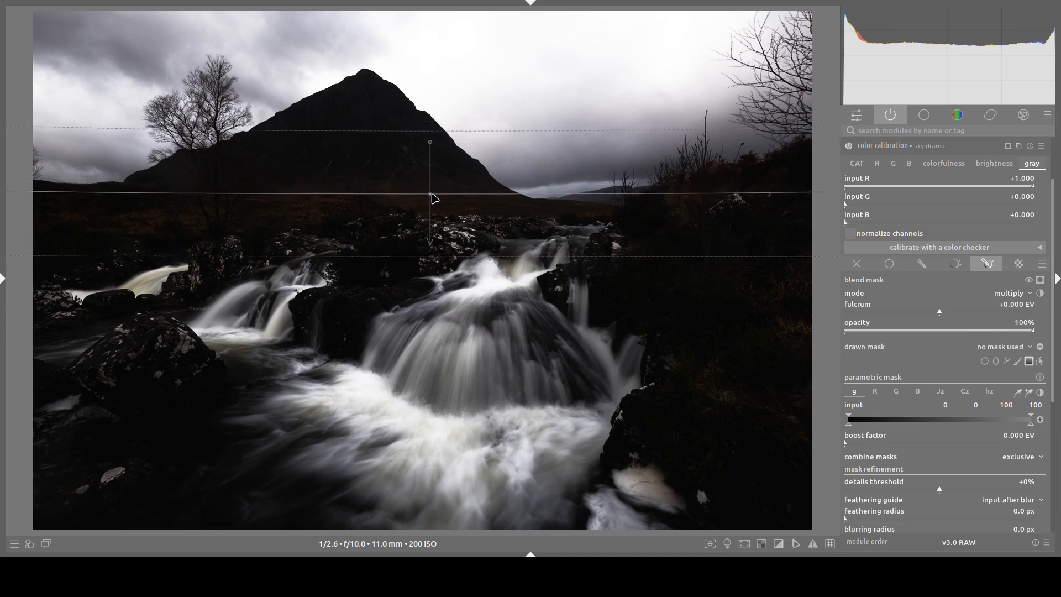
{"action": "left_click", "coordinate": [434, 197]}
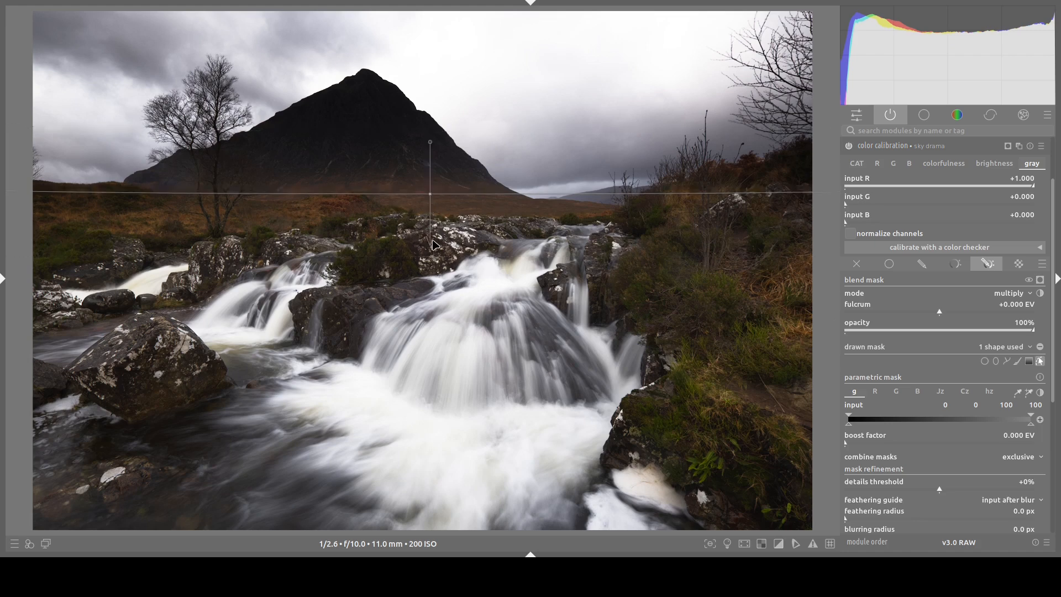
{"action": "left_click_drag", "start_coordinate": [430, 194], "coordinate": [430, 202]}
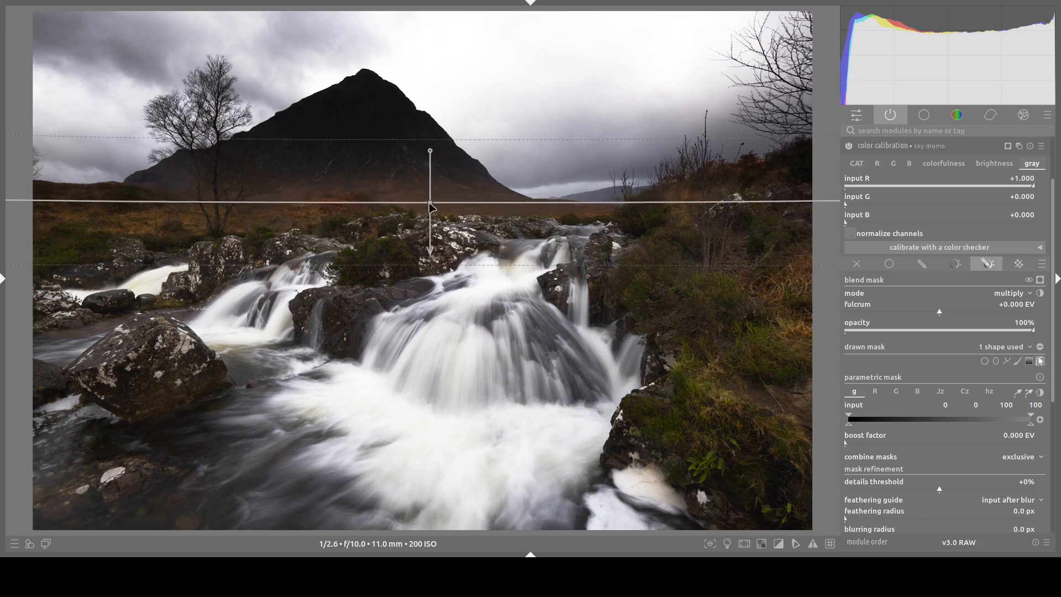
Display the mask and adjust the gradient's compression for a narrower transition between sky and foreground.
{"action": "left_click", "coordinate": [1040, 280]}
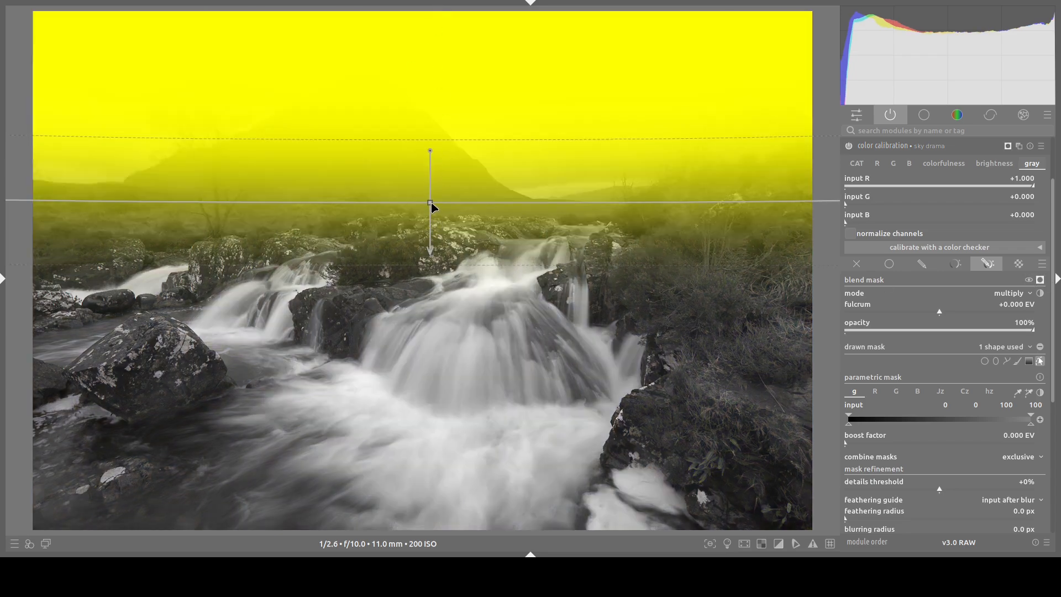
{"action": "scroll", "coordinate": [432, 207], "scroll_direction": "down", "scroll_amount": 3}
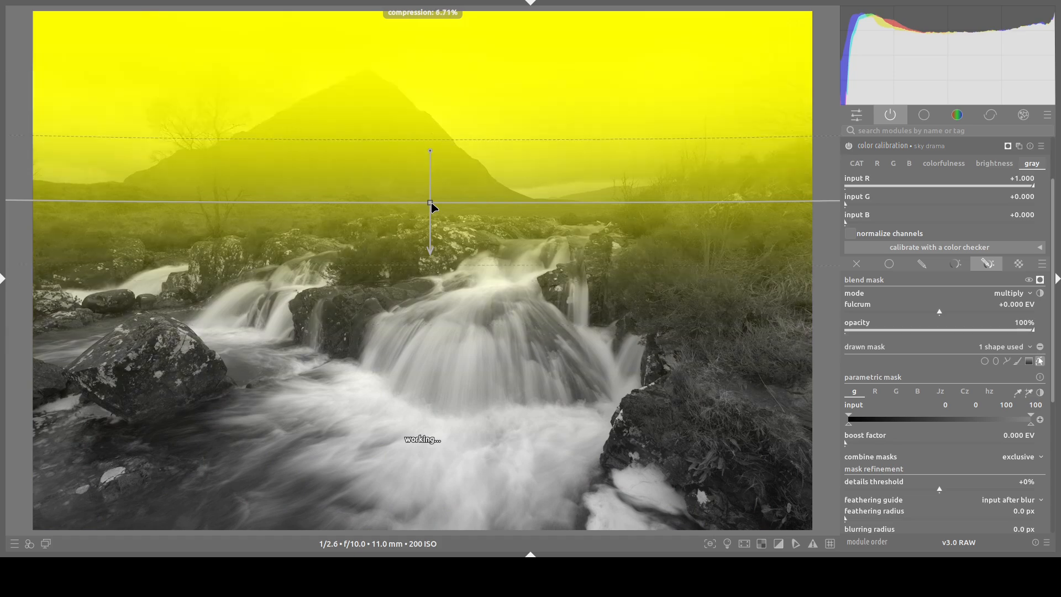
{"action": "scroll", "coordinate": [433, 207], "scroll_direction": "up", "scroll_amount": 2}
{"action": "scroll", "coordinate": [433, 206], "scroll_direction": "down", "scroll_amount": 2}
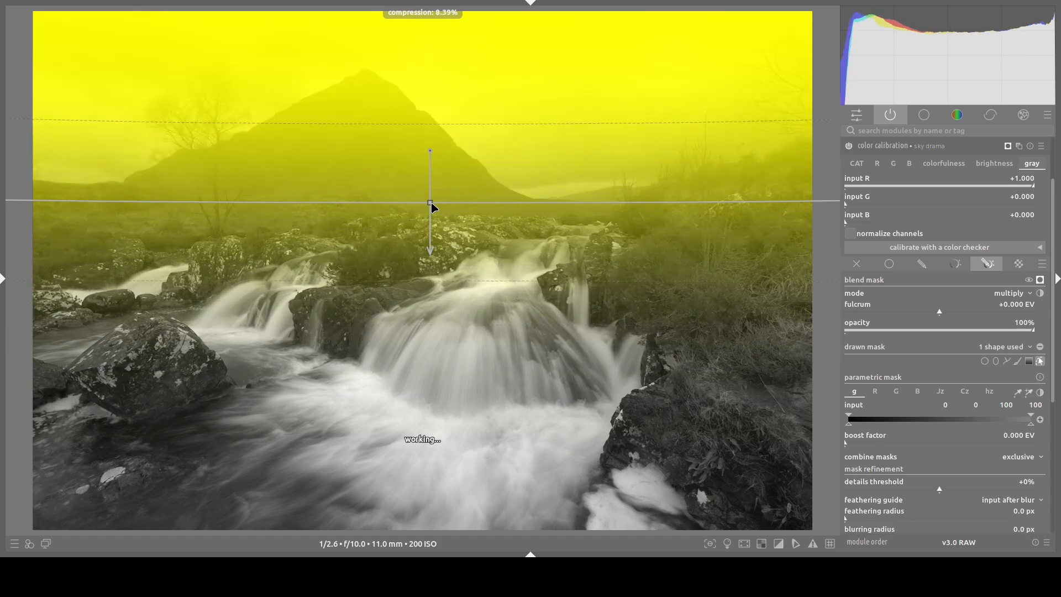
{"action": "scroll", "coordinate": [433, 207], "scroll_direction": "up", "scroll_amount": 3}
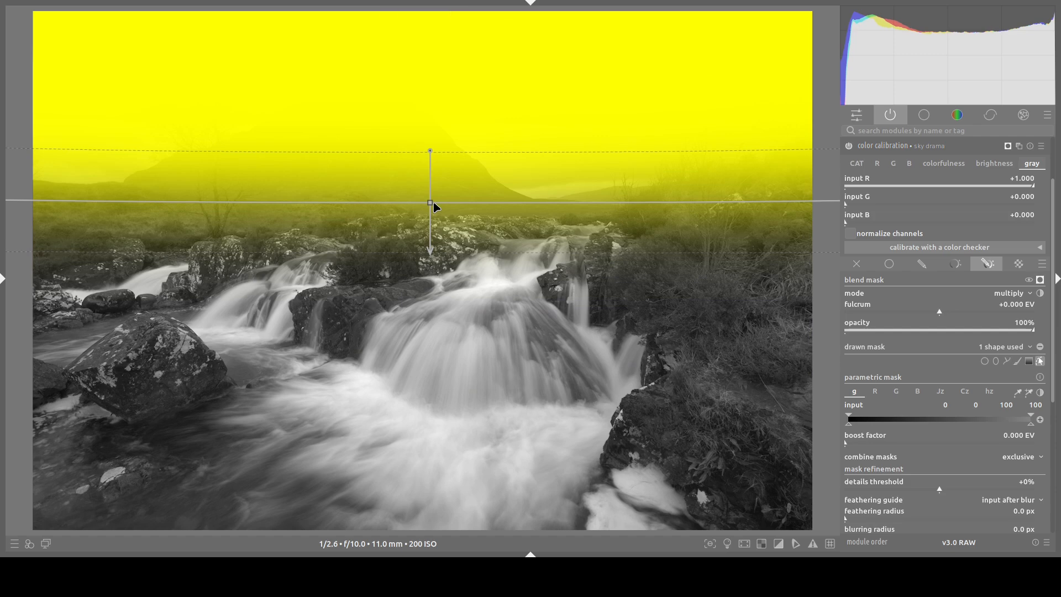
Bend the gradient to 5.00% curvature, realign it with the foot of the mountain, and hide the mask display.
{"action": "left_click_drag", "start_coordinate": [431, 203], "coordinate": [434, 185]}
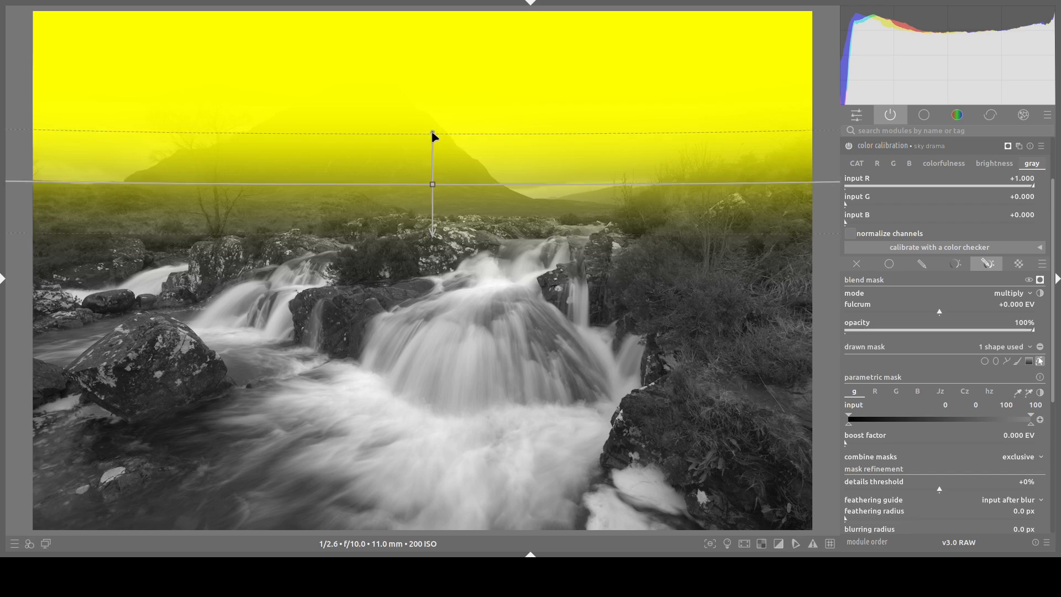
{"action": "left_click_drag", "start_coordinate": [434, 134], "coordinate": [436, 147]}
{"action": "scroll", "coordinate": [432, 185], "scroll_direction": "up", "scroll_amount": 5}
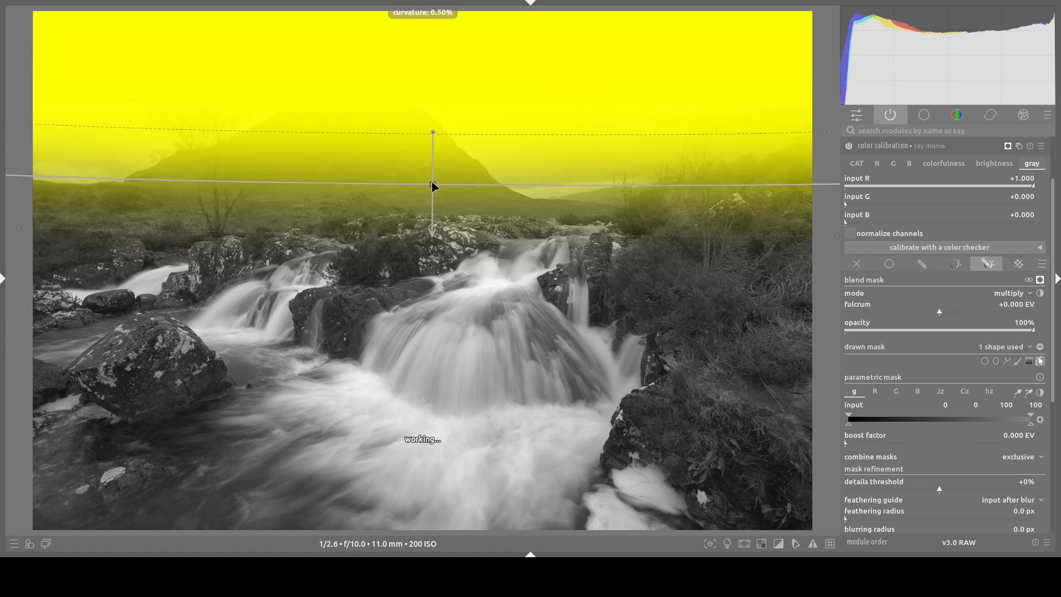
{"action": "scroll", "coordinate": [433, 187], "scroll_direction": "up", "scroll_amount": 4}
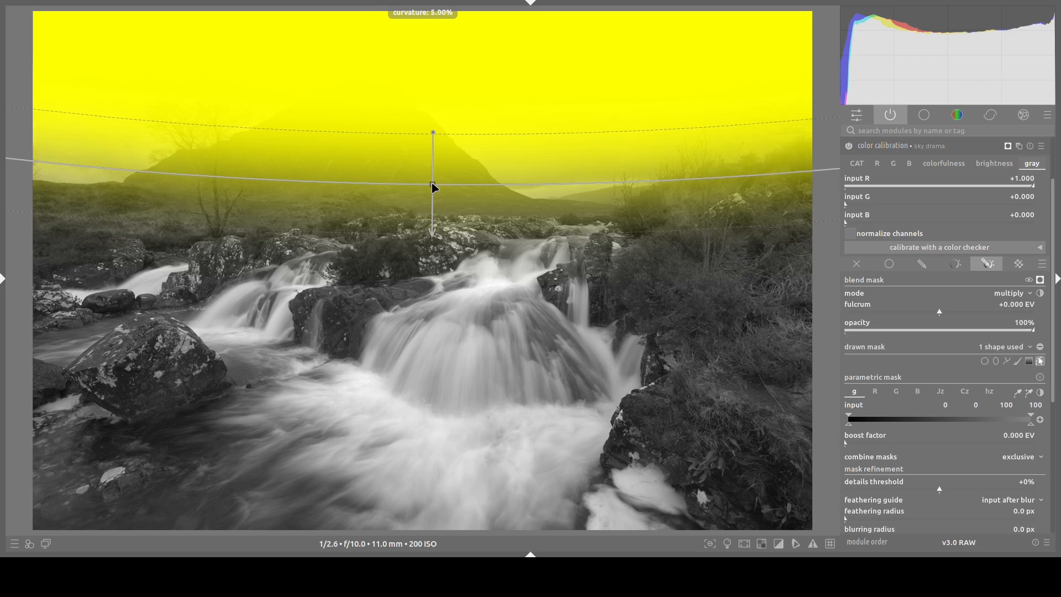
{"action": "left_click_drag", "start_coordinate": [434, 187], "coordinate": [433, 203]}
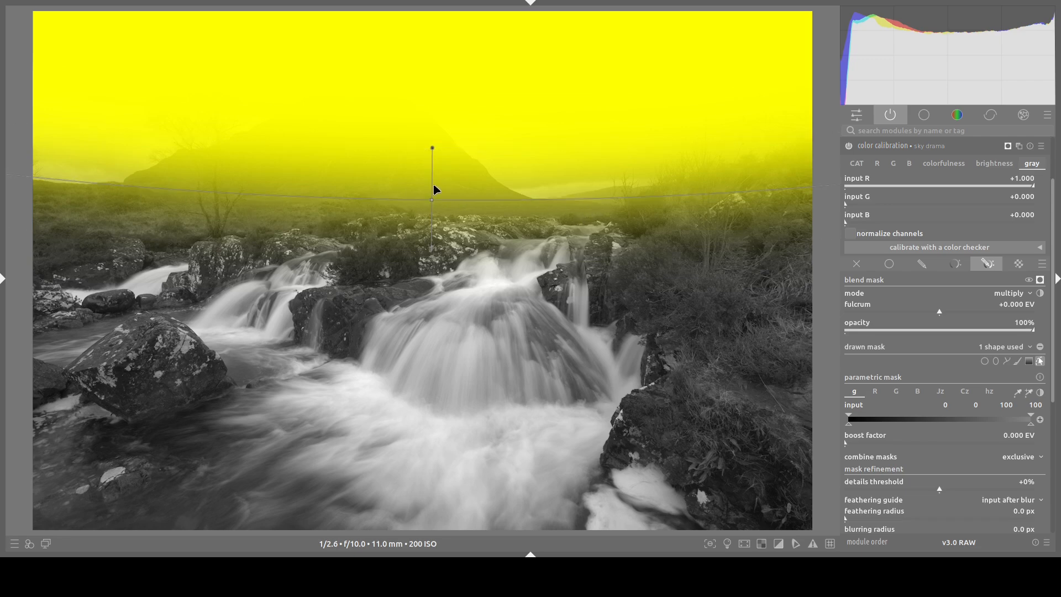
{"action": "left_click", "coordinate": [1042, 282]}
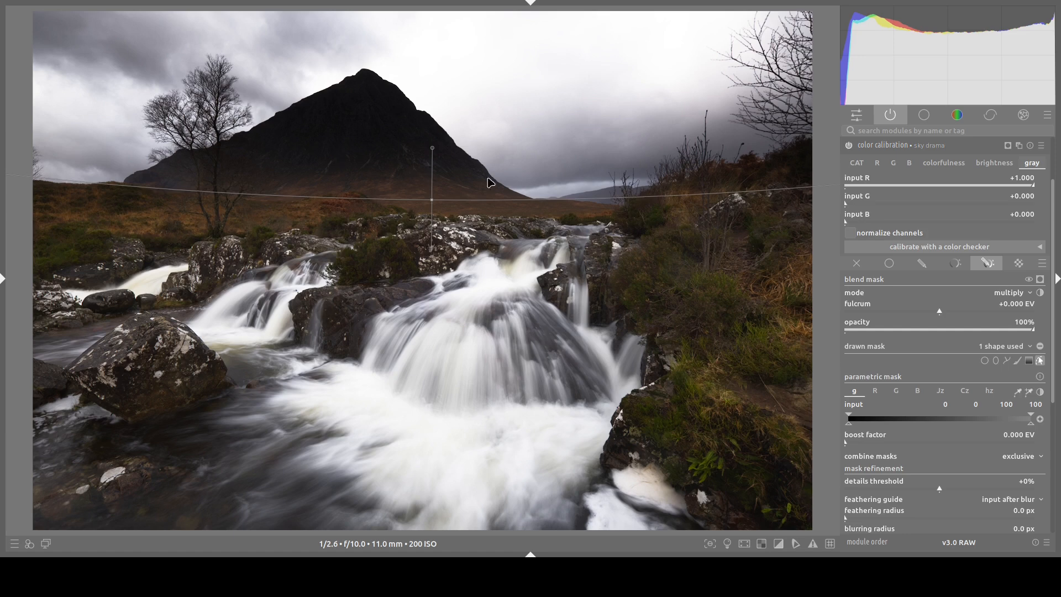
Examine the gray channel view of the photo for tonal separation between sky and mountain.
{"action": "left_click", "coordinate": [881, 419]}
{"action": "left_click_drag", "start_coordinate": [881, 418], "coordinate": [849, 418]}
{"action": "key", "text": "c"}
{"action": "key", "text": "c"}
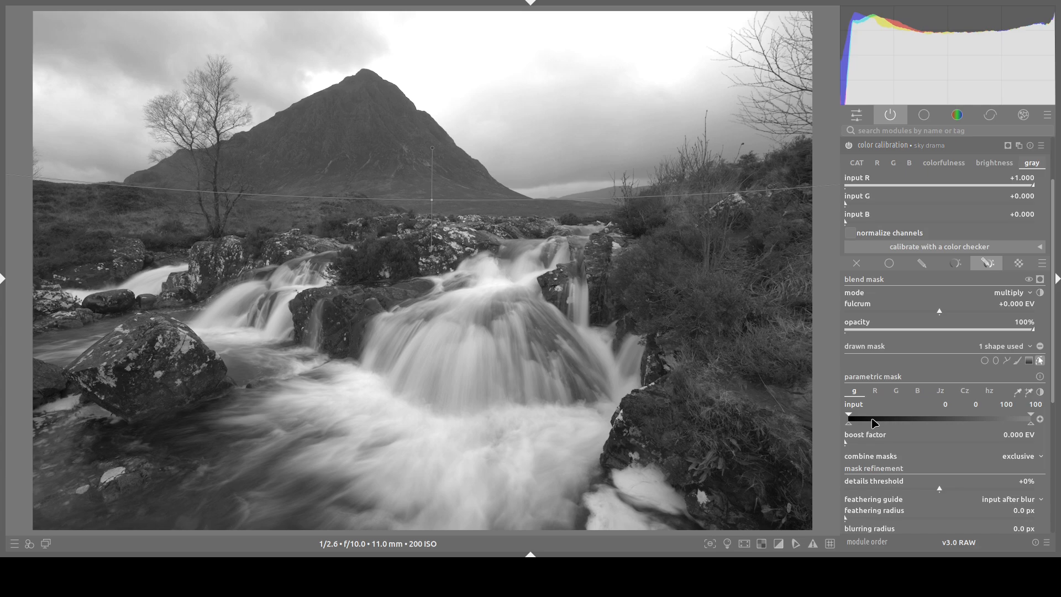
{"action": "key", "text": "c"}
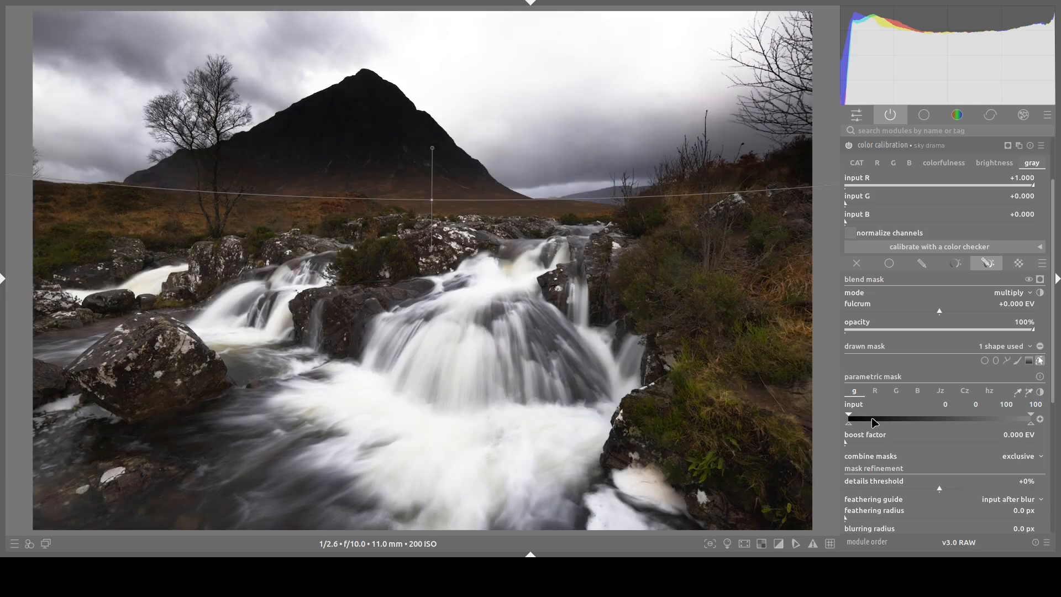
Display the mask and limit the parametric gray input range to 16.5, 39.2, 100, 100 to exclude the mountain.
{"action": "left_click", "coordinate": [1040, 279]}
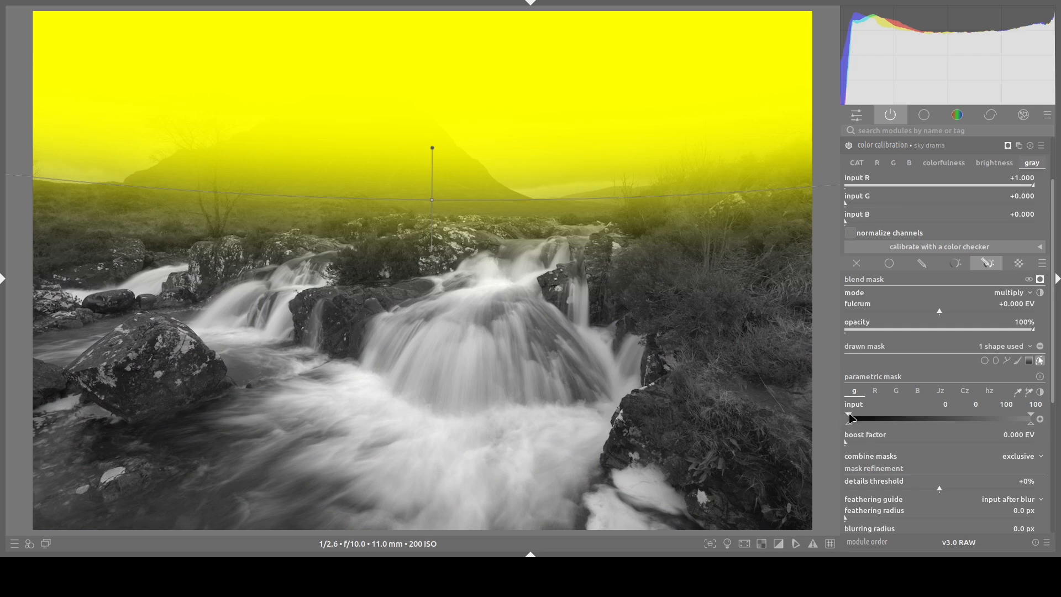
{"action": "left_click_drag", "start_coordinate": [849, 415], "coordinate": [883, 421]}
{"action": "left_click_drag", "start_coordinate": [889, 421], "coordinate": [927, 419]}
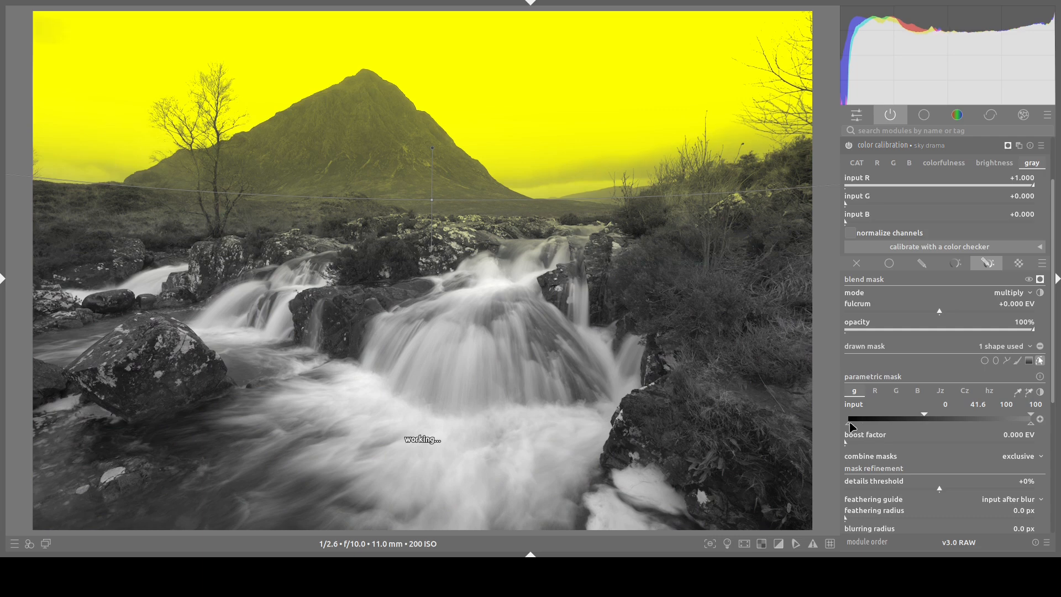
{"action": "left_click_drag", "start_coordinate": [849, 423], "coordinate": [875, 431]}
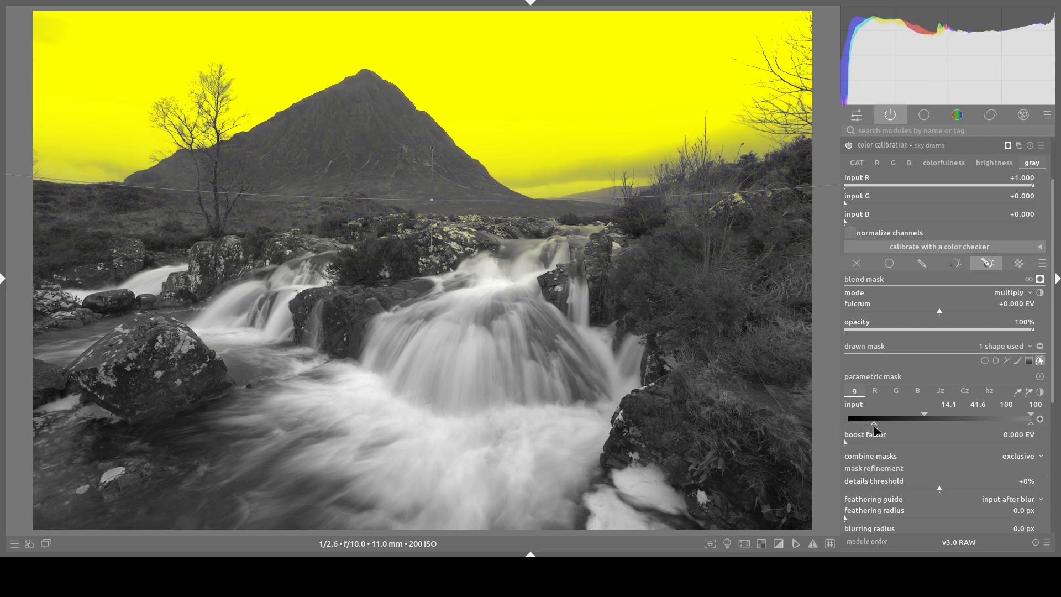
{"action": "mouse_move", "coordinate": [924, 415]}
{"action": "left_mouse_down"}
{"action": "mouse_move", "coordinate": [876, 421]}
{"action": "mouse_move", "coordinate": [920, 414]}
{"action": "left_mouse_up"}
Set the mask's feathering radius to 51.6 px and blurring radius to 7.2 px, and hide the mask display.
{"action": "left_click", "coordinate": [887, 522]}
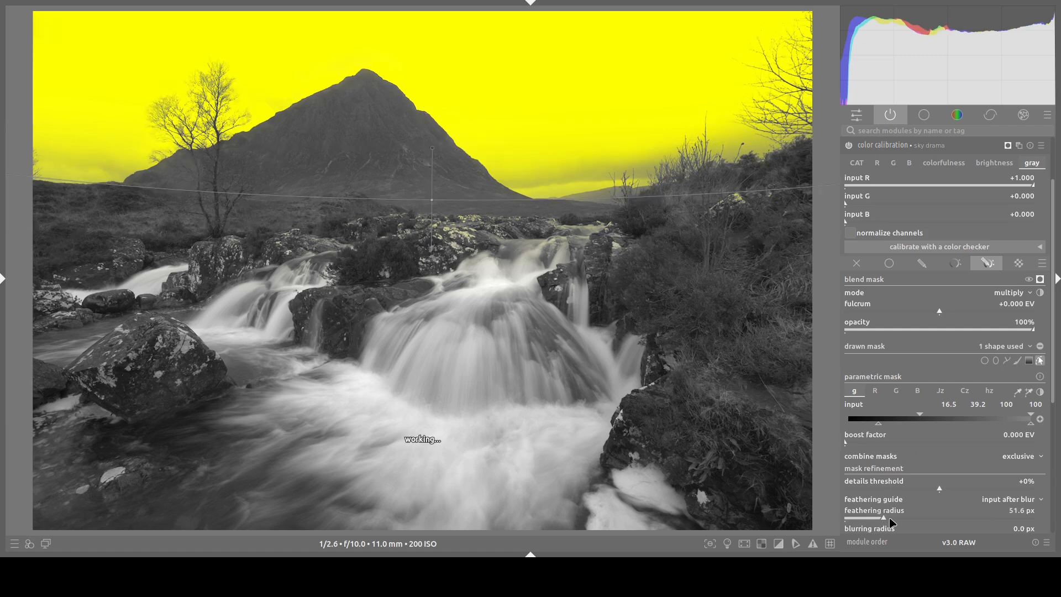
{"action": "scroll", "coordinate": [1048, 388], "scroll_direction": "down", "scroll_amount": 3}
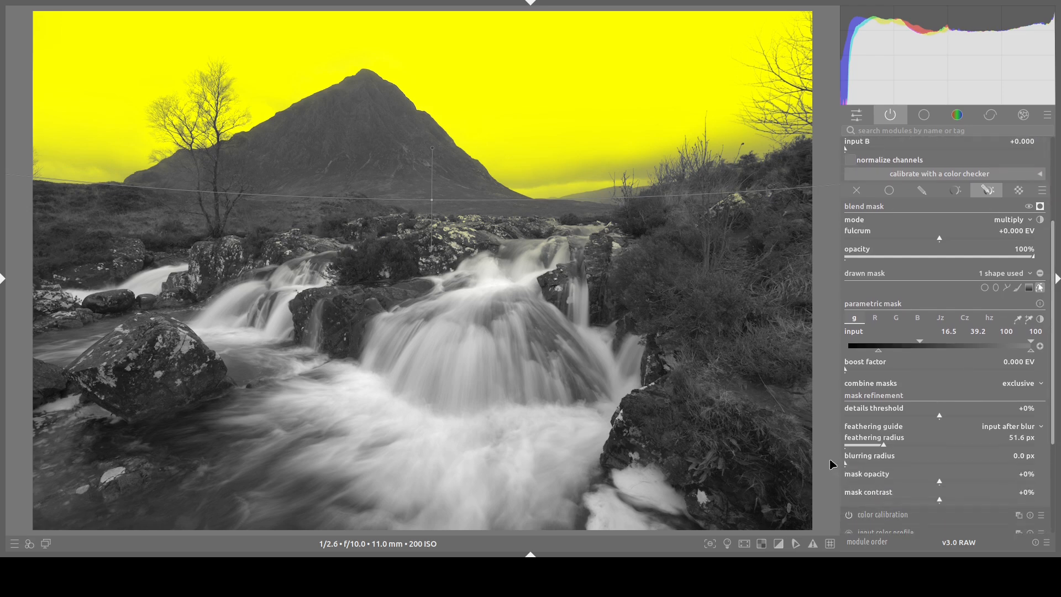
{"action": "left_click_drag", "start_coordinate": [856, 464], "coordinate": [859, 467]}
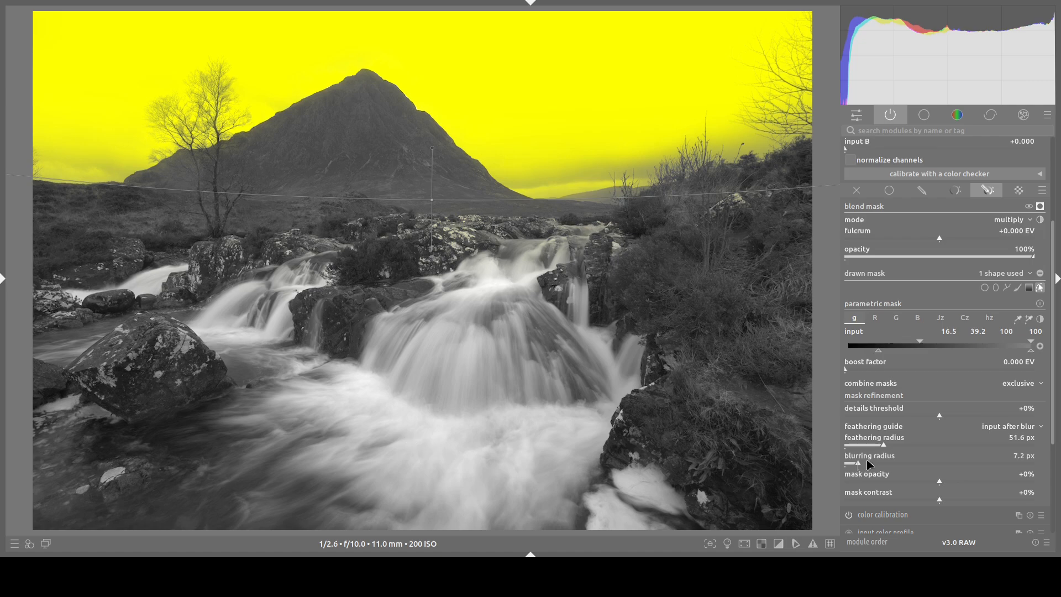
{"action": "left_click", "coordinate": [1041, 208]}
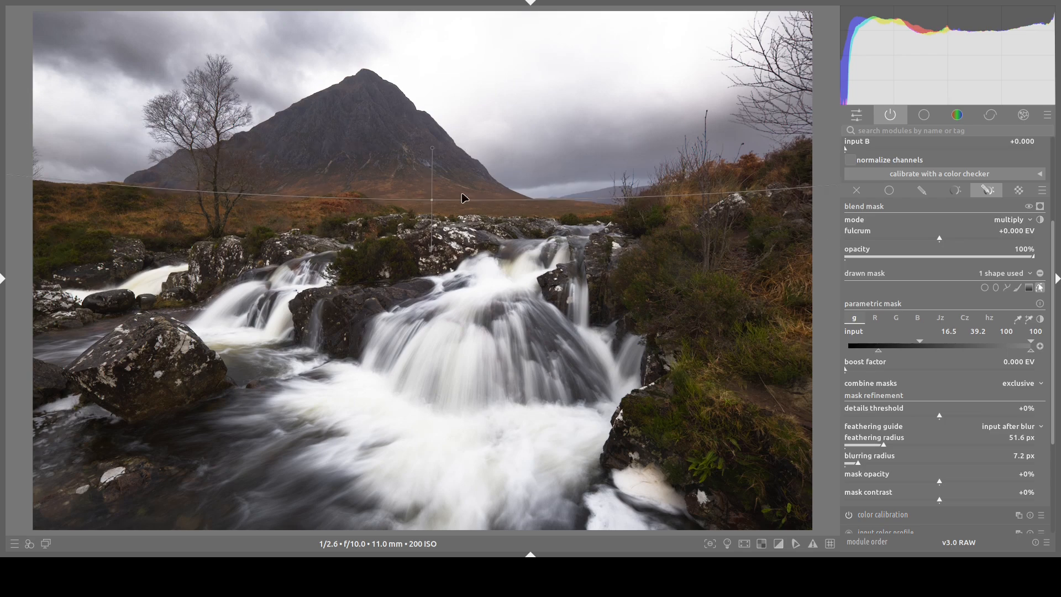
Compare the sky with the "sky drama" instance switched off and on.
{"action": "scroll", "coordinate": [1053, 275], "scroll_direction": "up", "scroll_amount": 5}
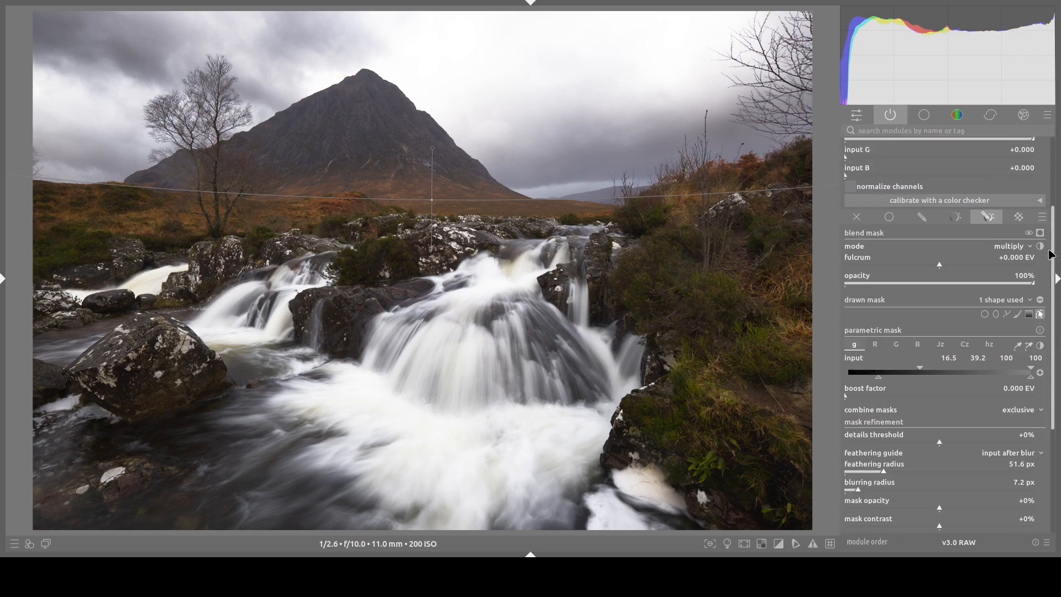
{"action": "left_click", "coordinate": [849, 199]}
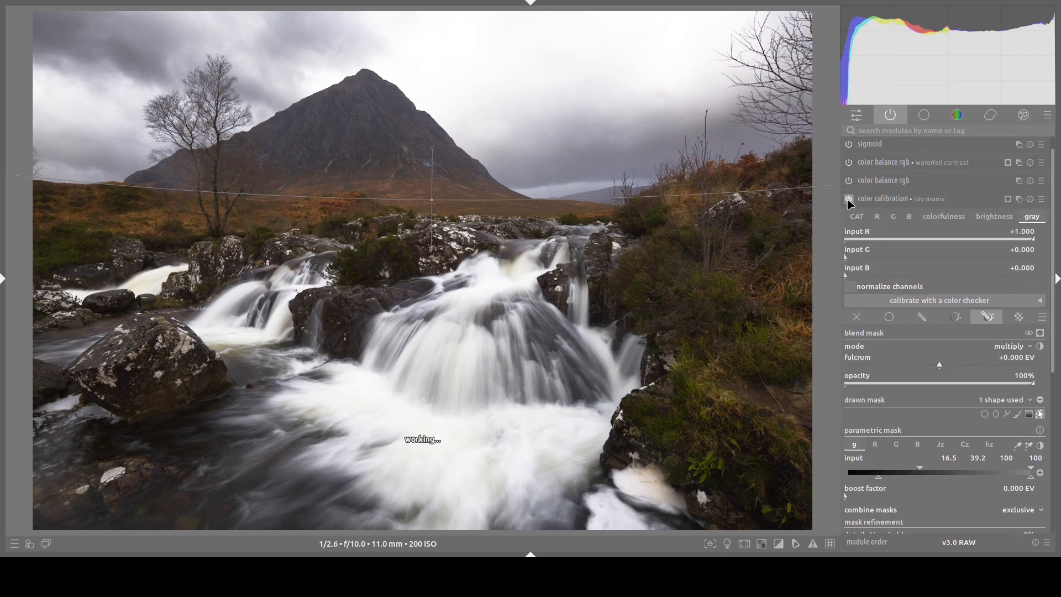
{"action": "left_click", "coordinate": [849, 199]}
{"action": "left_click", "coordinate": [849, 199]}
{"action": "left_click", "coordinate": [849, 199]}
{"action": "left_click", "coordinate": [849, 199]}
{"action": "left_click", "coordinate": [849, 199]}
Test the multiply blend fulcrum at -2.033 EV and settle it at -0.635 EV.
{"action": "left_click_drag", "start_coordinate": [942, 368], "coordinate": [877, 365]}
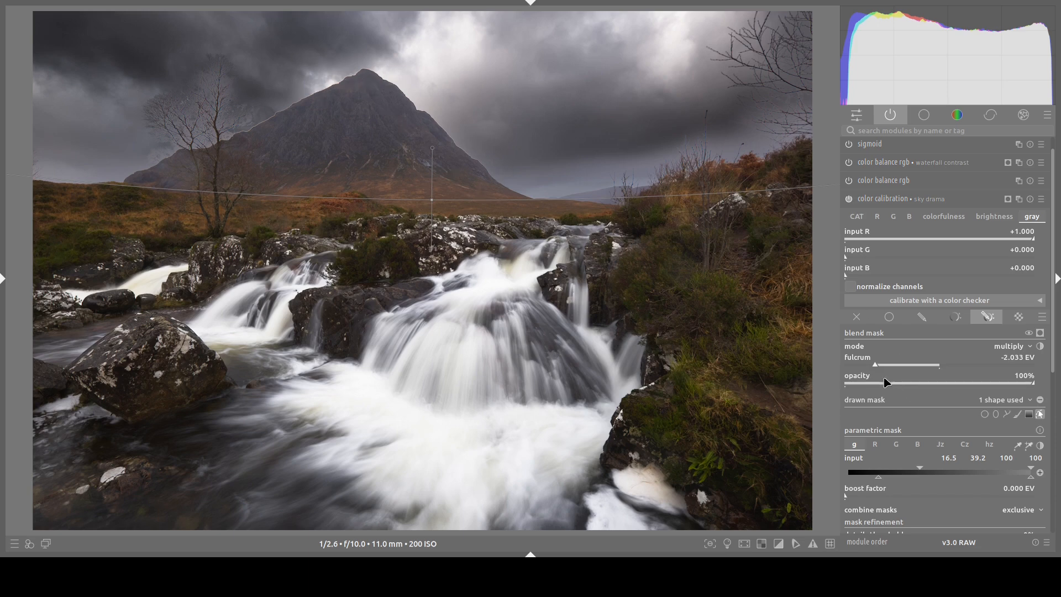
{"action": "left_click_drag", "start_coordinate": [875, 368], "coordinate": [922, 366]}
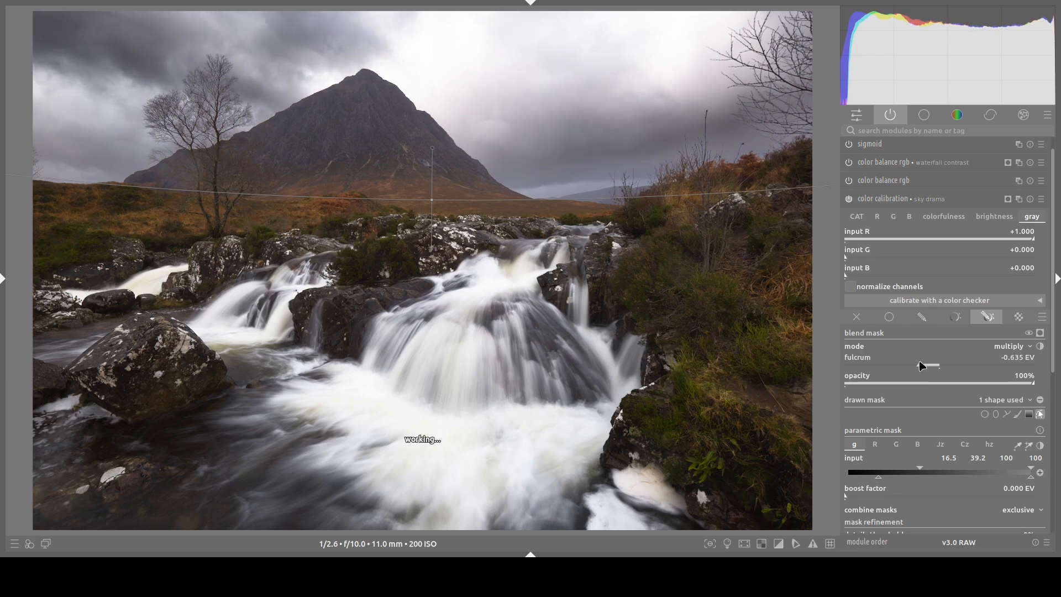
Refine the sky mask with an 80.3 px feathering radius, 14.6 px blurring radius and -21% mask opacity.
{"action": "scroll", "coordinate": [907, 481], "scroll_direction": "down", "scroll_amount": 3}
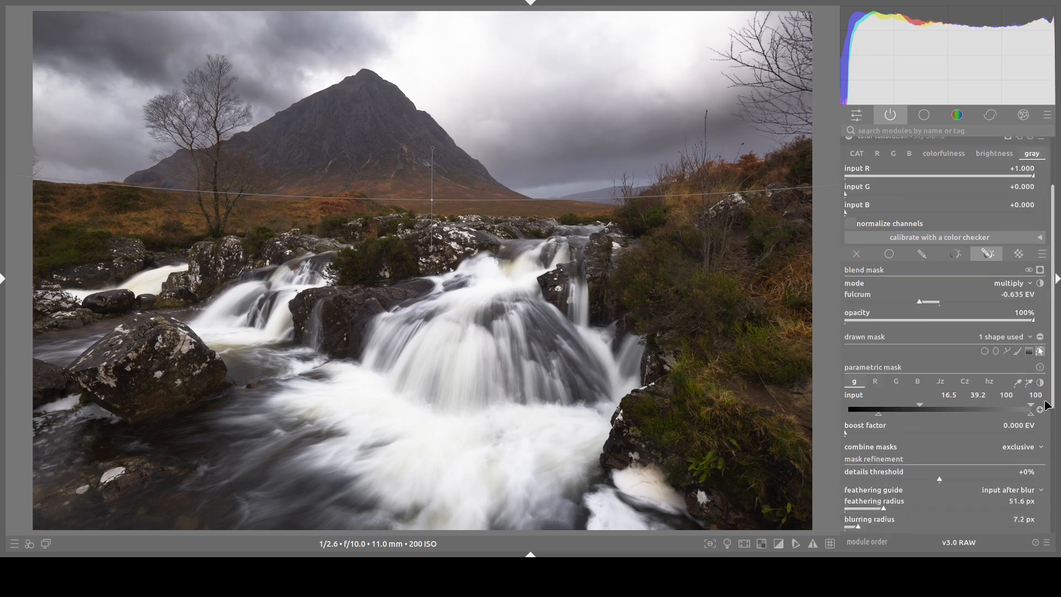
{"action": "left_click", "coordinate": [906, 486]}
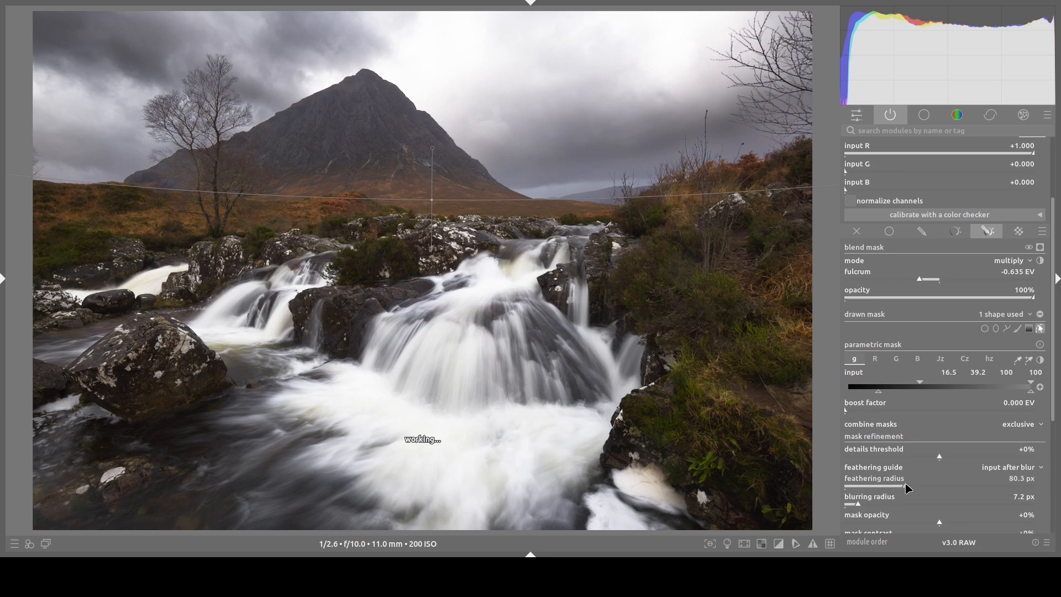
{"action": "left_click", "coordinate": [873, 506]}
{"action": "left_click", "coordinate": [927, 523]}
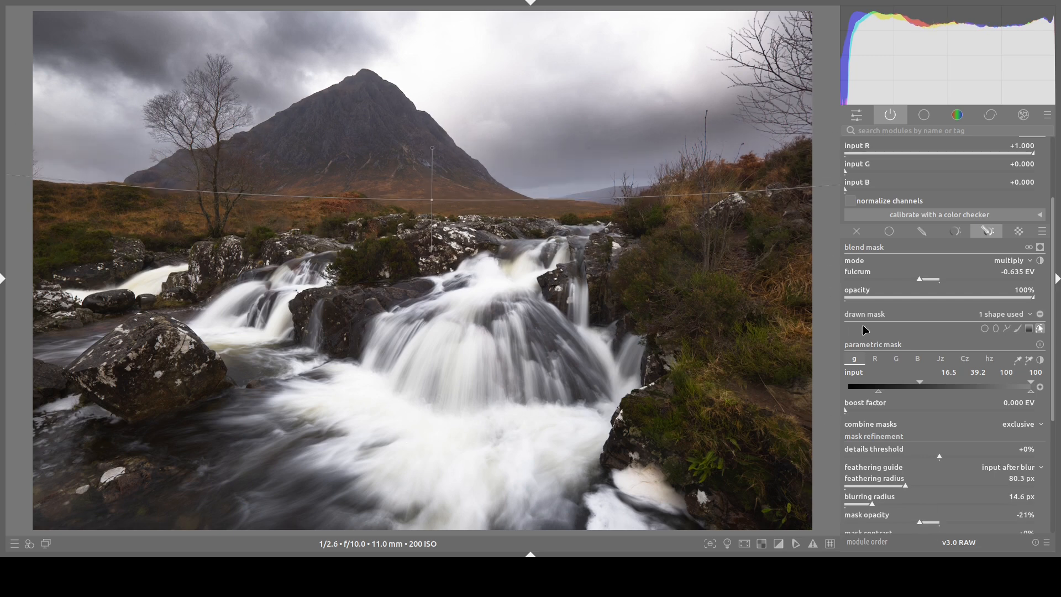
{"action": "scroll", "coordinate": [884, 265], "scroll_direction": "up", "scroll_amount": 4}
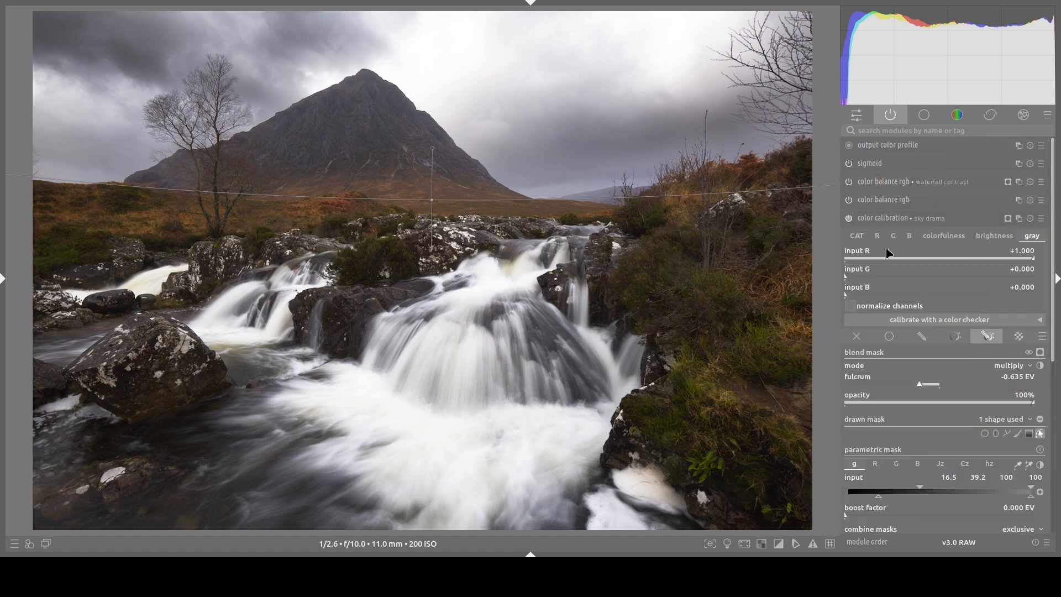
Compare the photo with the "sky drama" color calibration instance repeatedly disabled and enabled.
{"action": "left_click", "coordinate": [851, 222]}
{"action": "left_click", "coordinate": [851, 222]}
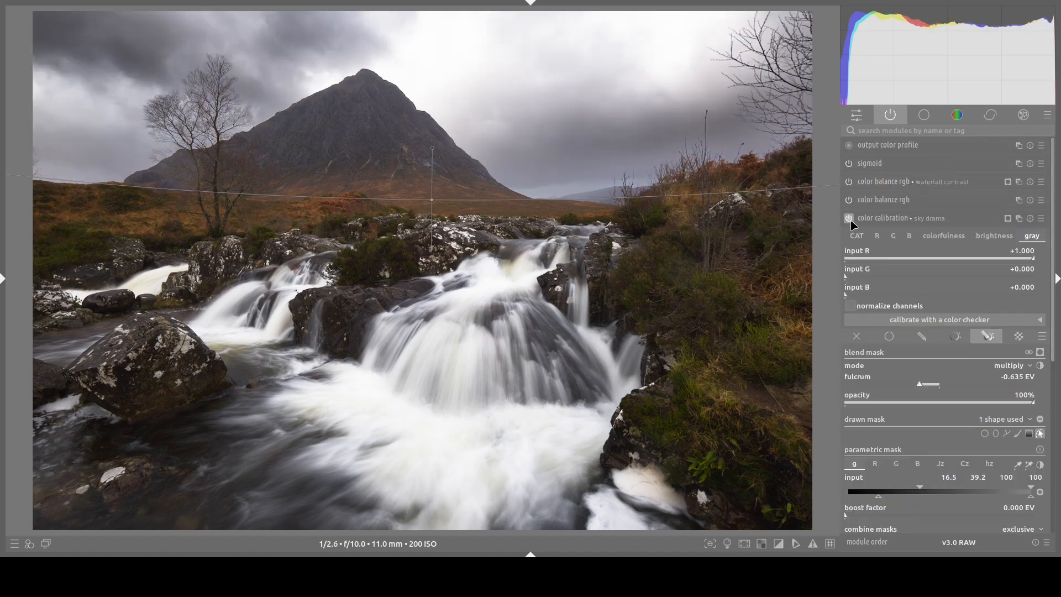
{"action": "left_click", "coordinate": [851, 222]}
{"action": "left_click", "coordinate": [851, 222]}
{"action": "left_click", "coordinate": [851, 221]}
{"action": "left_click", "coordinate": [851, 222]}
{"action": "left_click", "coordinate": [851, 222]}
{"action": "left_click", "coordinate": [851, 222]}
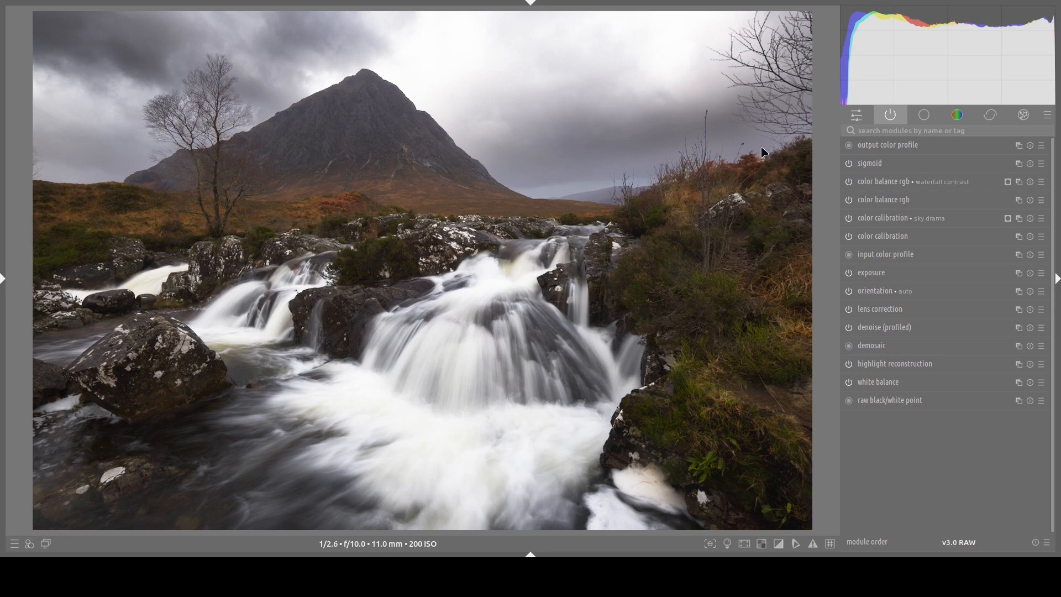
Search the modules for "contrast" and open the contrast equalizer.
{"action": "left_click", "coordinate": [868, 131]}
{"action": "type", "text": "contrast"}
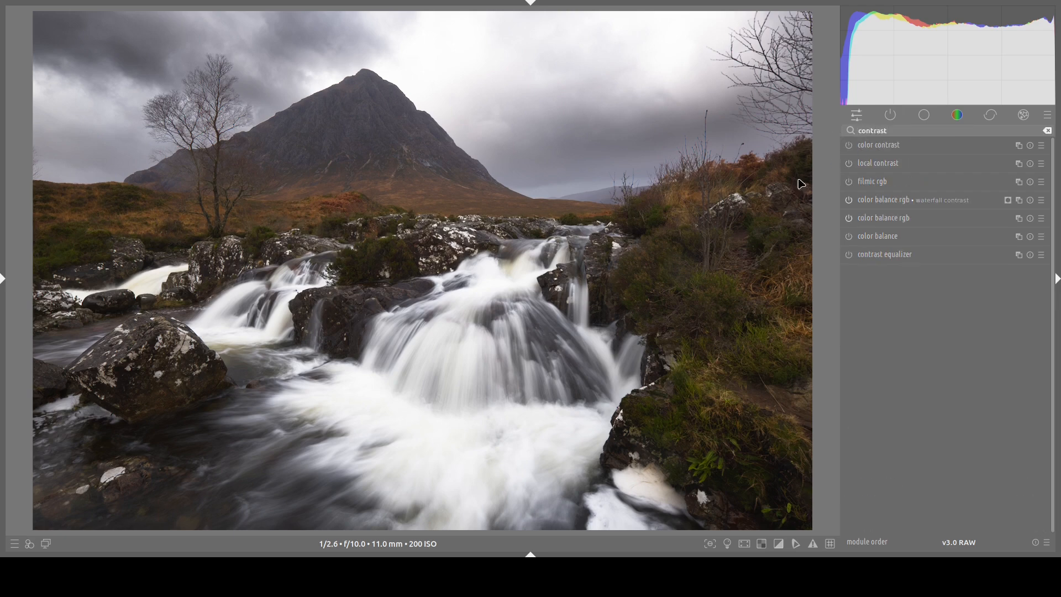
{"action": "left_click", "coordinate": [891, 260]}
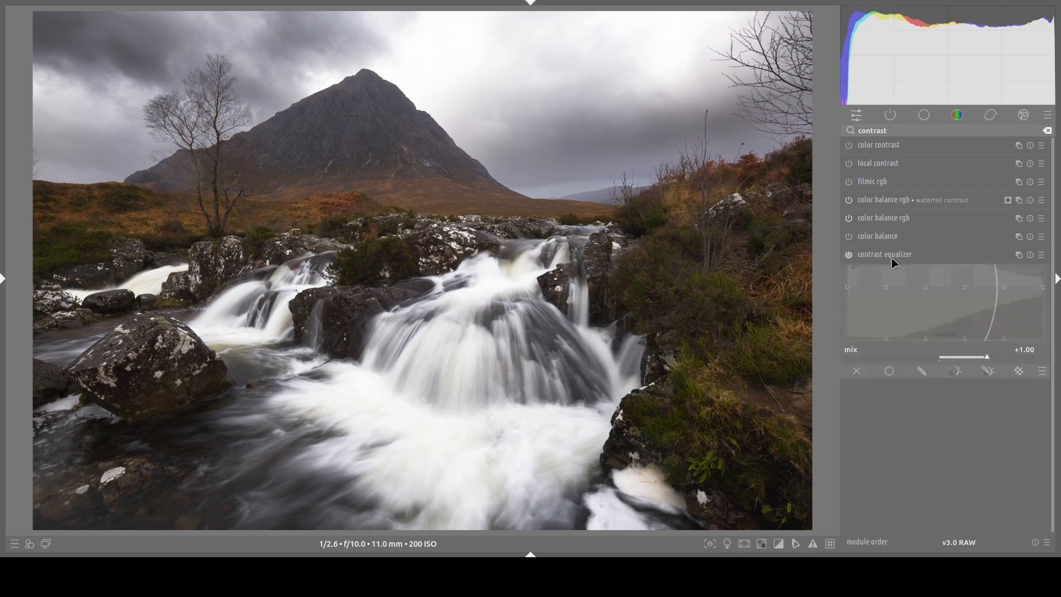
Widen the contrast equalizer's area of influence across all luma nodes and raise the whole luma curve slightly.
{"action": "scroll", "coordinate": [950, 329], "scroll_direction": "up", "scroll_amount": 15}
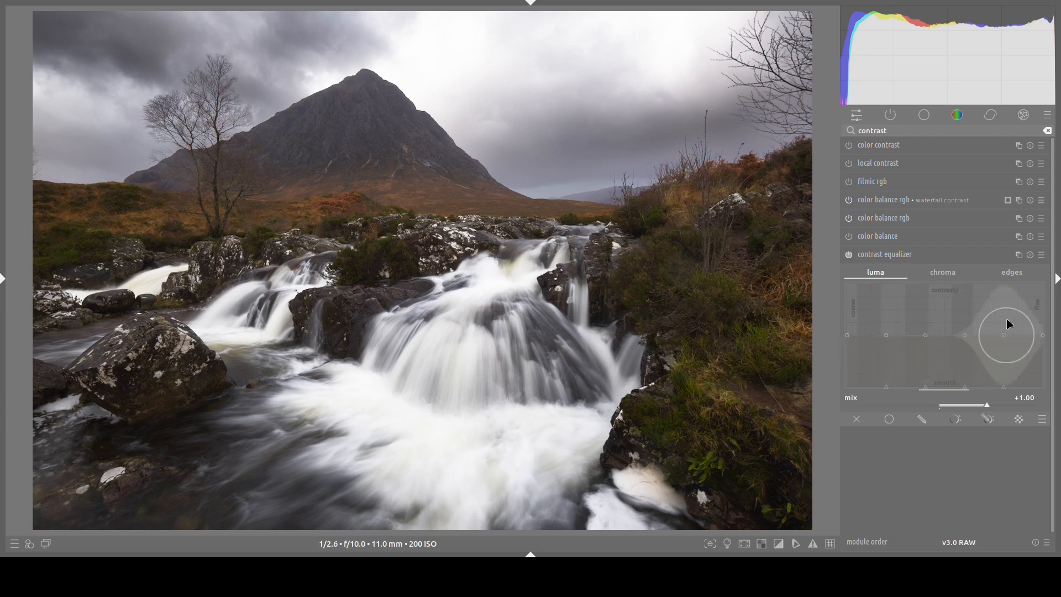
{"action": "left_click_drag", "start_coordinate": [853, 327], "coordinate": [876, 333]}
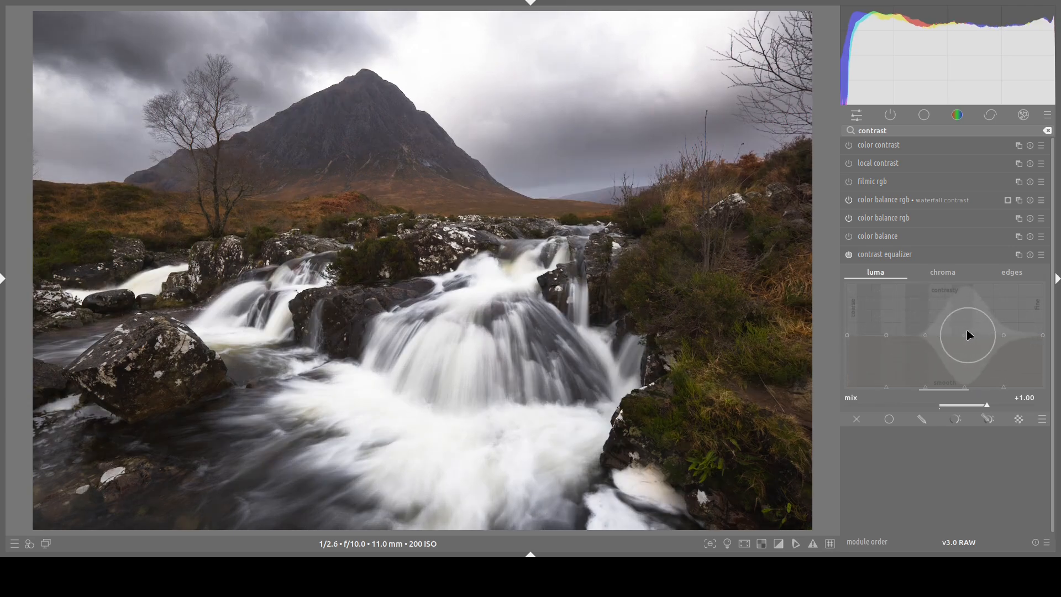
{"action": "scroll", "coordinate": [953, 334], "scroll_direction": "down", "scroll_amount": 10}
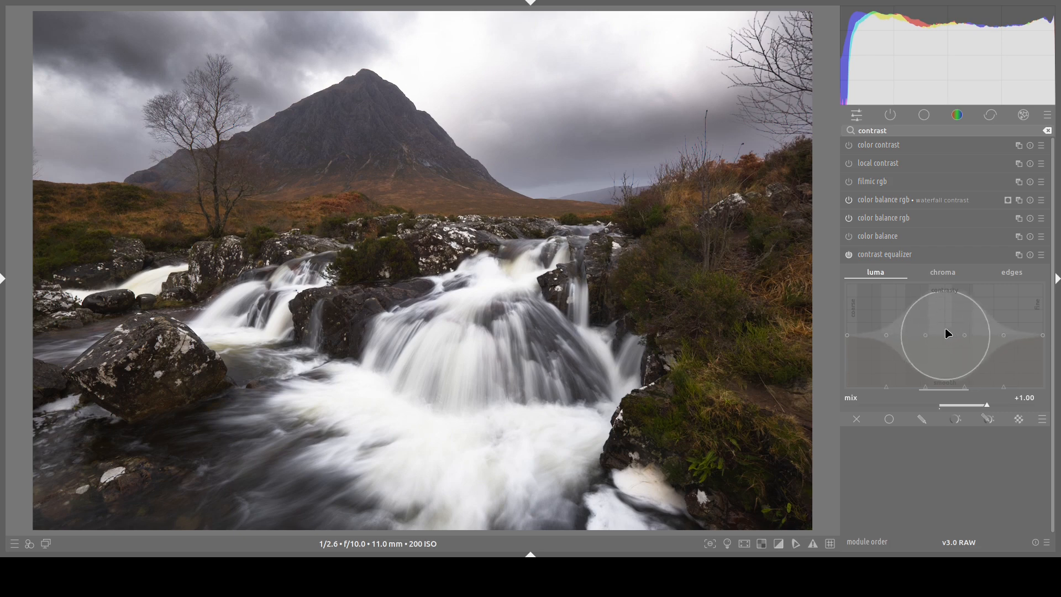
{"action": "scroll", "coordinate": [948, 333], "scroll_direction": "down", "scroll_amount": 3}
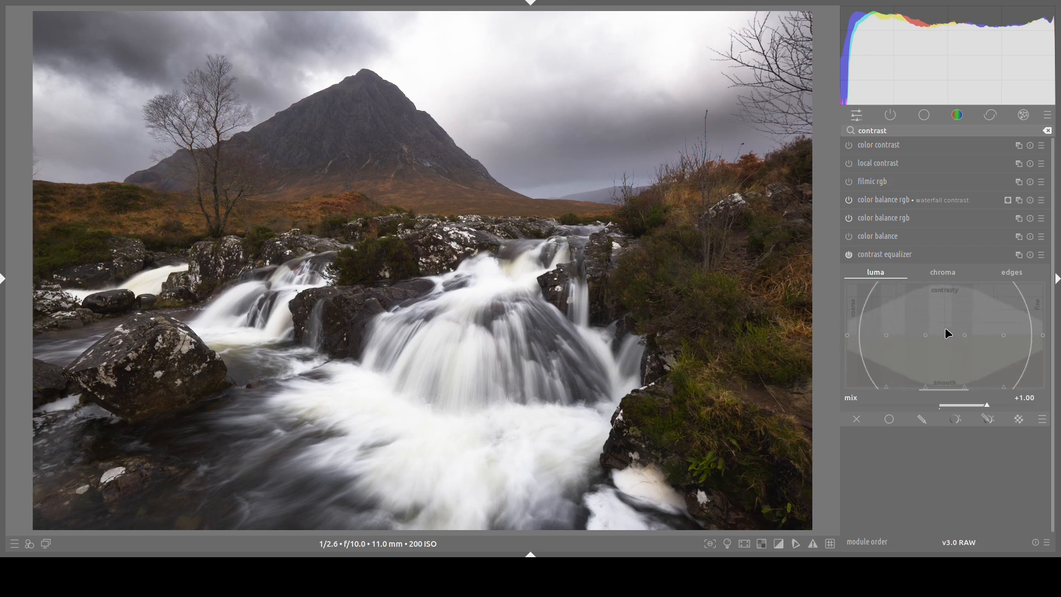
{"action": "scroll", "coordinate": [948, 333], "scroll_direction": "down", "scroll_amount": 2}
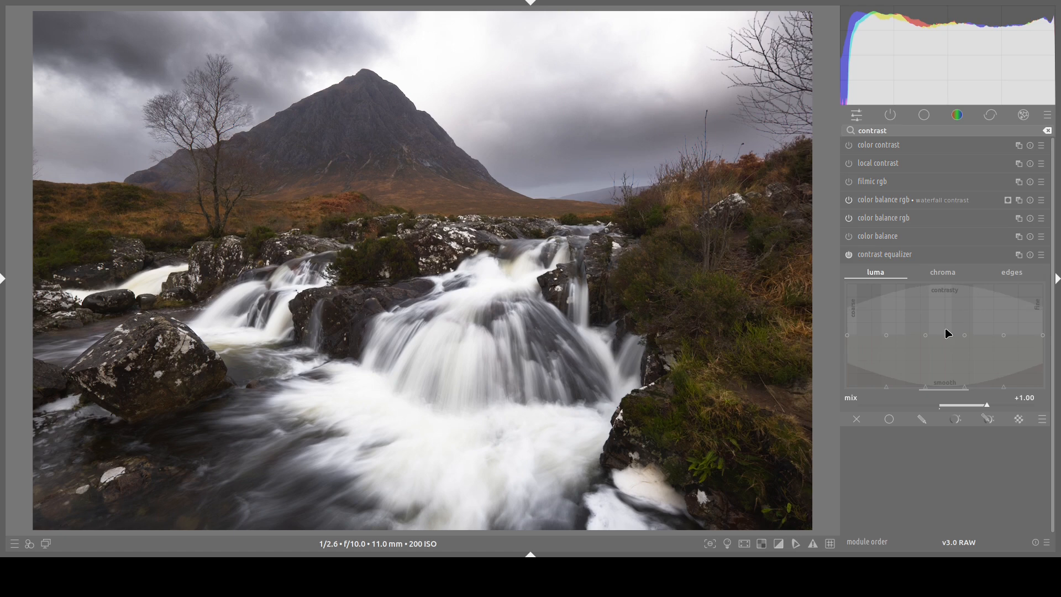
{"action": "scroll", "coordinate": [947, 333], "scroll_direction": "up", "scroll_amount": 3}
{"action": "scroll", "coordinate": [946, 333], "scroll_direction": "down", "scroll_amount": 5}
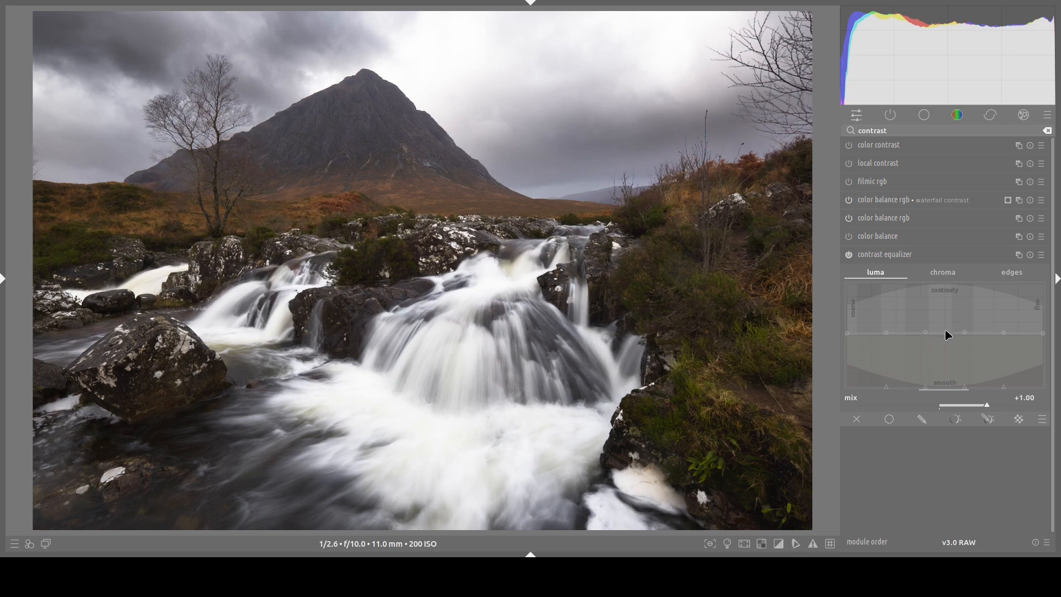
Exaggerate the luma curve, reset it, and raise the whole curve only slightly above its midline.
{"action": "left_click_drag", "start_coordinate": [948, 336], "coordinate": [948, 300]}
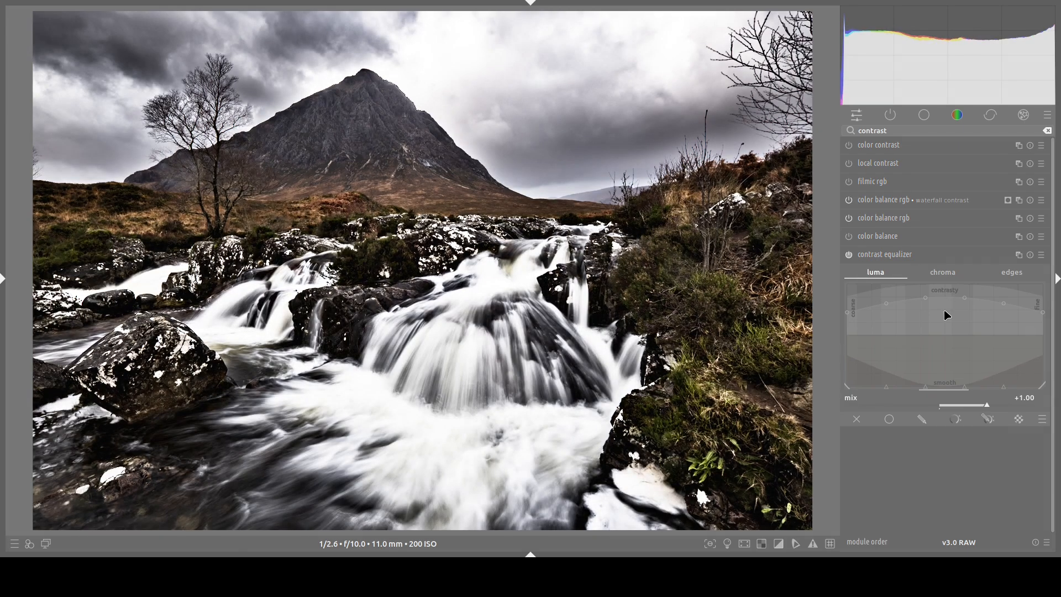
{"action": "double_click", "coordinate": [949, 336]}
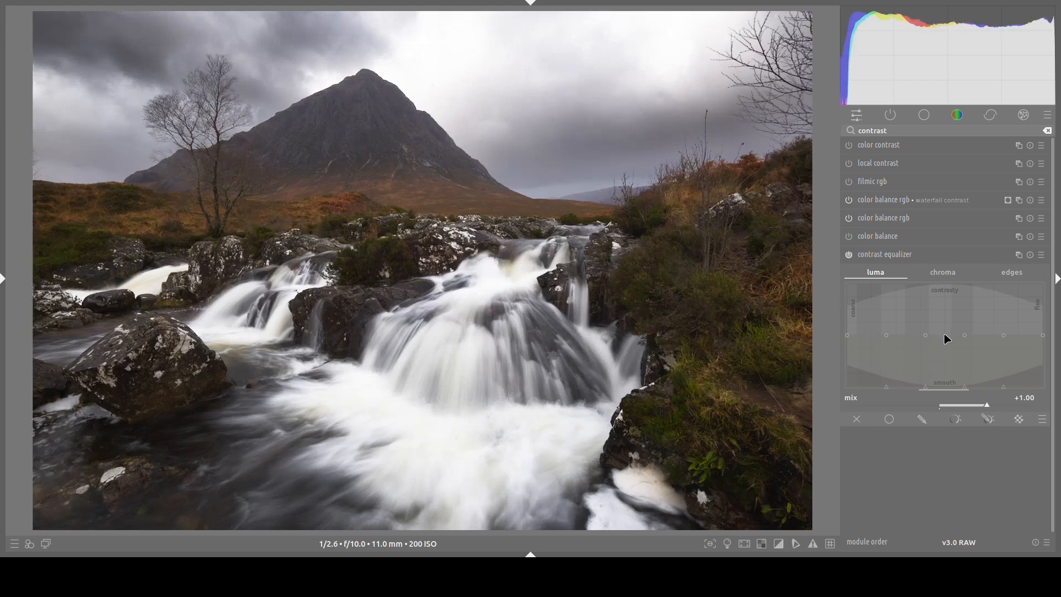
{"action": "left_click_drag", "start_coordinate": [947, 338], "coordinate": [946, 335]}
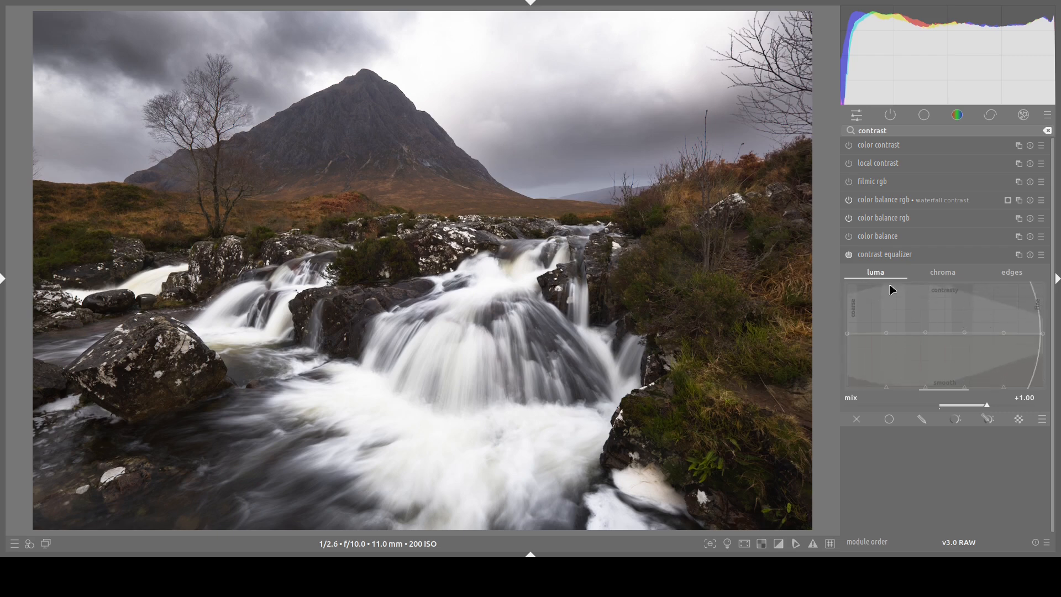
Rename the contrast equalizer instance as "clarity" and add a second instance named "texture".
{"action": "left_click", "coordinate": [925, 255], "text": "ctrl"}
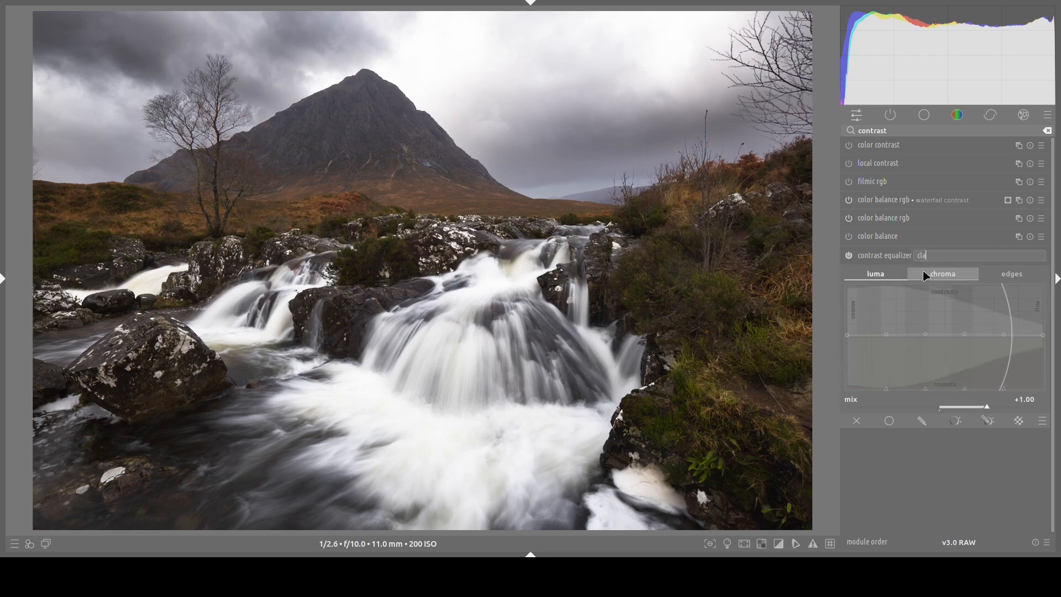
{"action": "key", "text": "Return"}
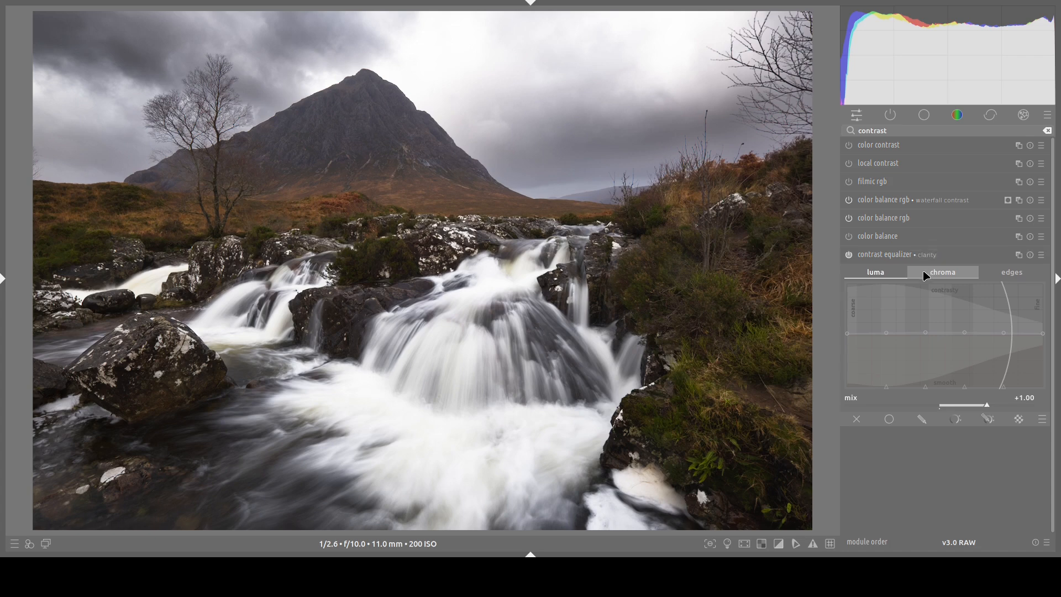
{"action": "right_click", "coordinate": [1020, 256]}
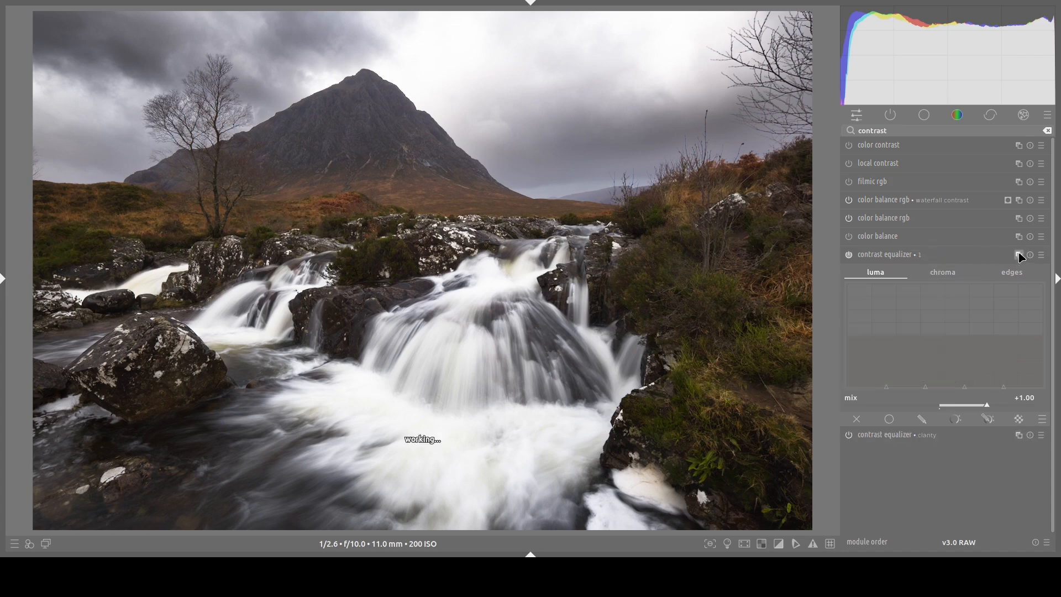
{"action": "double_click", "coordinate": [921, 255]}
{"action": "type", "text": "texture"}
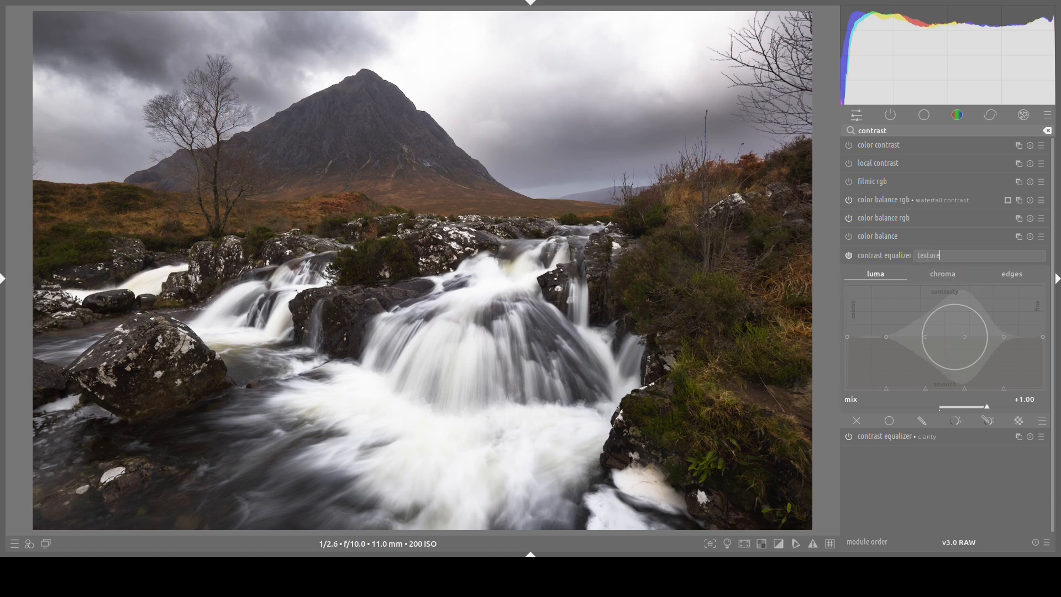
{"action": "key", "text": "Return"}
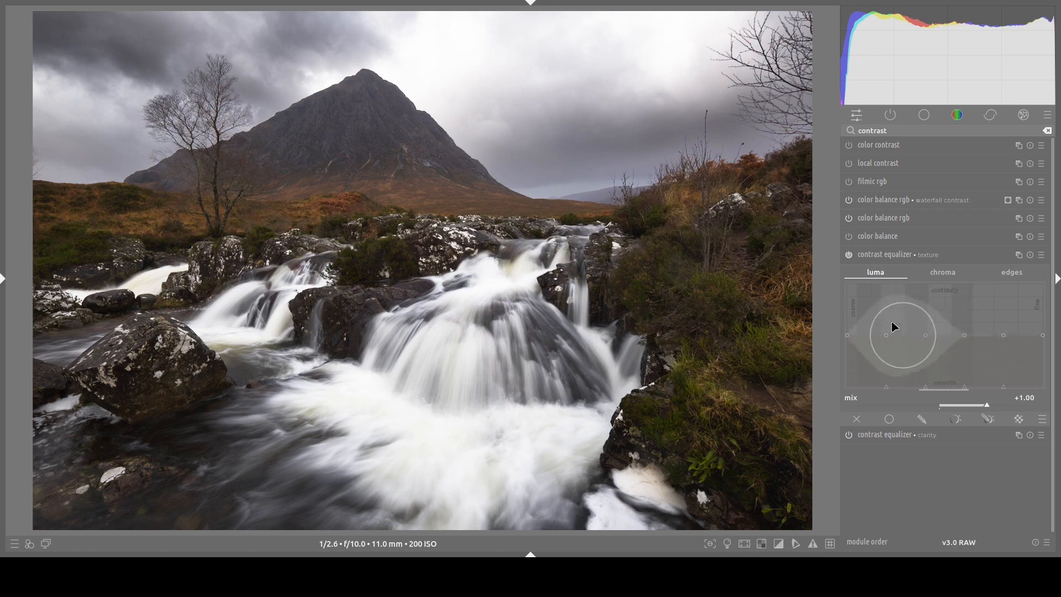
Raise the coarse and fine ends of the "texture" luma curve slightly and compare the photo with the instance off and on.
{"action": "left_click_drag", "start_coordinate": [873, 343], "coordinate": [845, 334]}
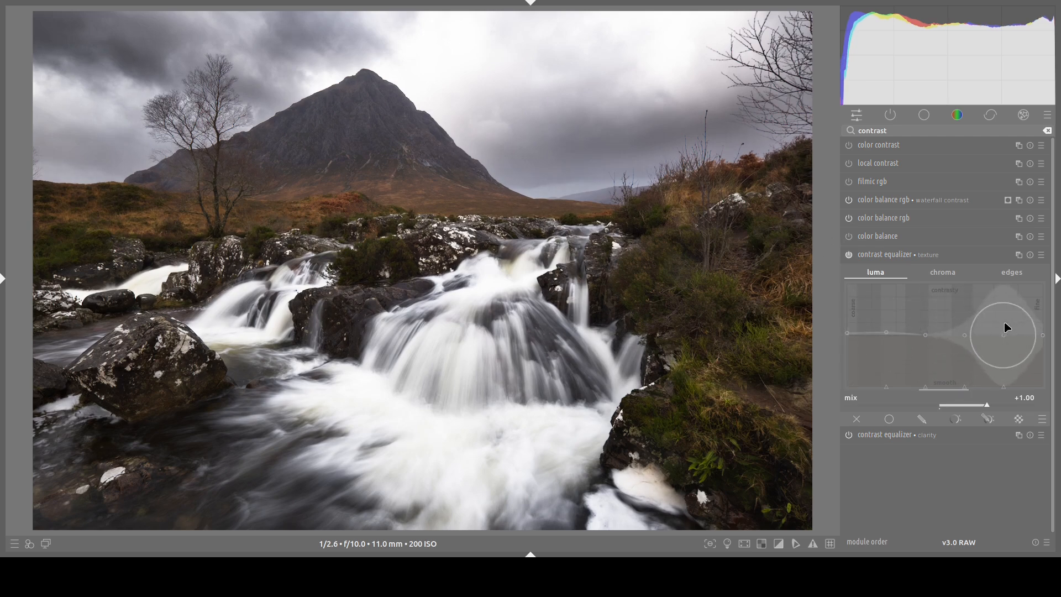
{"action": "left_click_drag", "start_coordinate": [1018, 322], "coordinate": [1019, 320]}
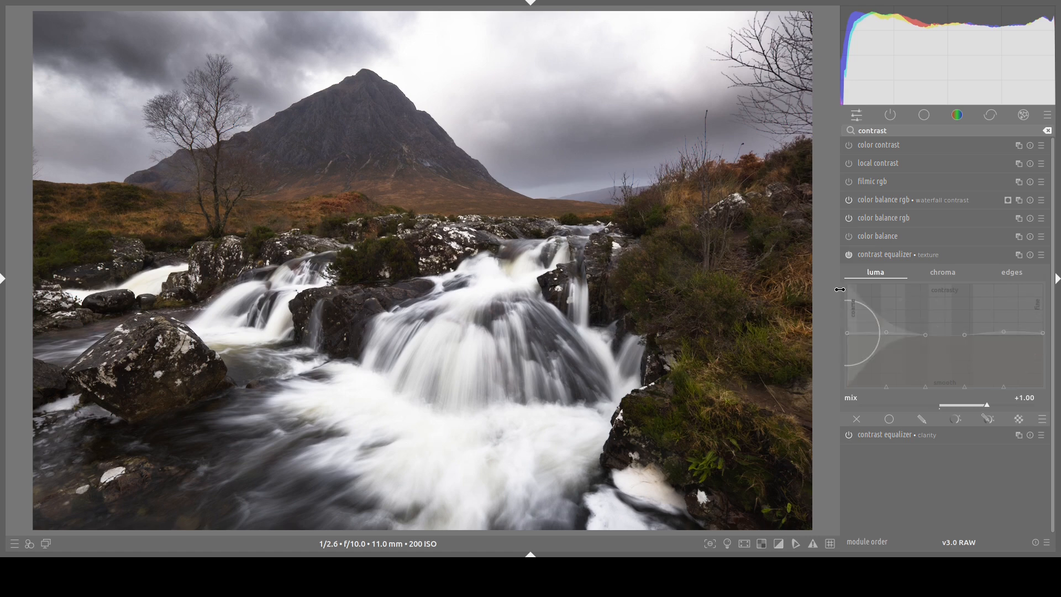
{"action": "left_click", "coordinate": [850, 255]}
{"action": "left_click", "coordinate": [850, 254]}
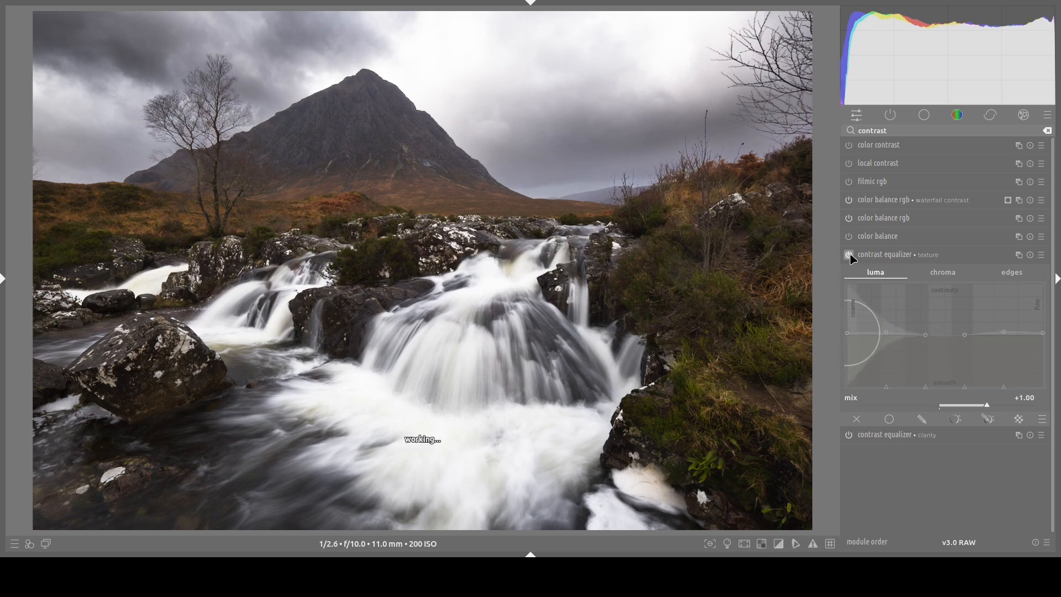
{"action": "left_click", "coordinate": [850, 254]}
{"action": "left_click", "coordinate": [850, 255]}
{"action": "left_click", "coordinate": [850, 254]}
{"action": "left_click", "coordinate": [850, 255]}
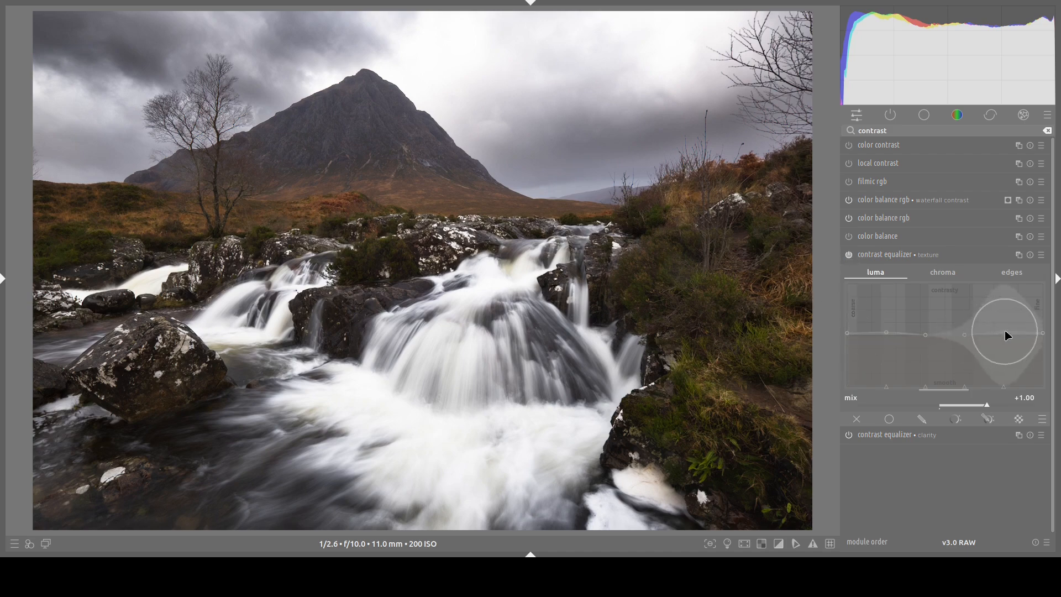
Lift the fine-detail end of the "texture" luma curve a little more, compare the effect off and on, and collapse the module.
{"action": "left_click_drag", "start_coordinate": [1021, 334], "coordinate": [1022, 328]}
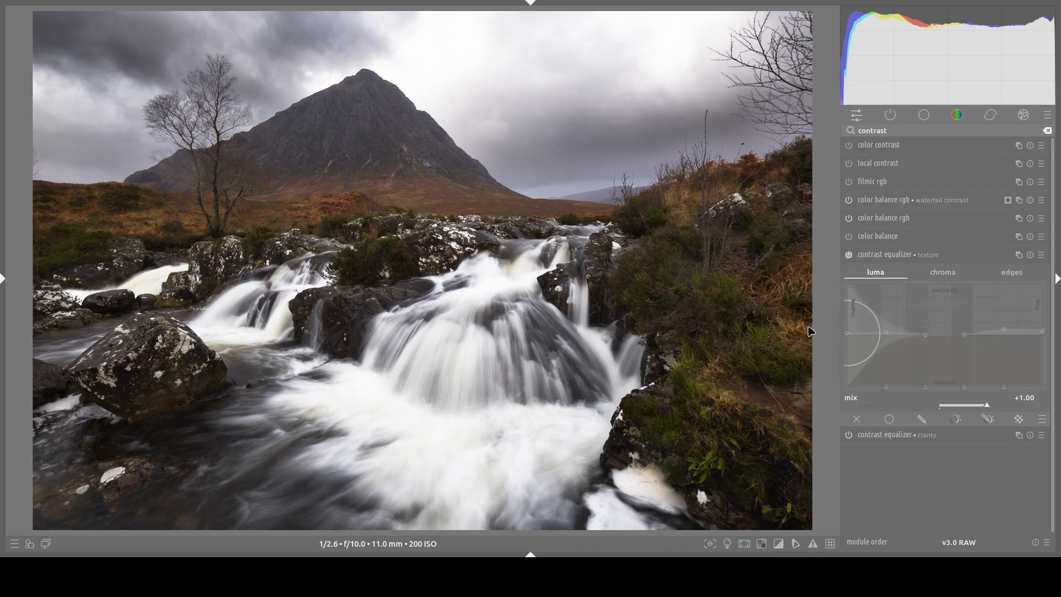
{"action": "left_click", "coordinate": [849, 254]}
{"action": "left_click", "coordinate": [849, 254]}
{"action": "left_click", "coordinate": [848, 255]}
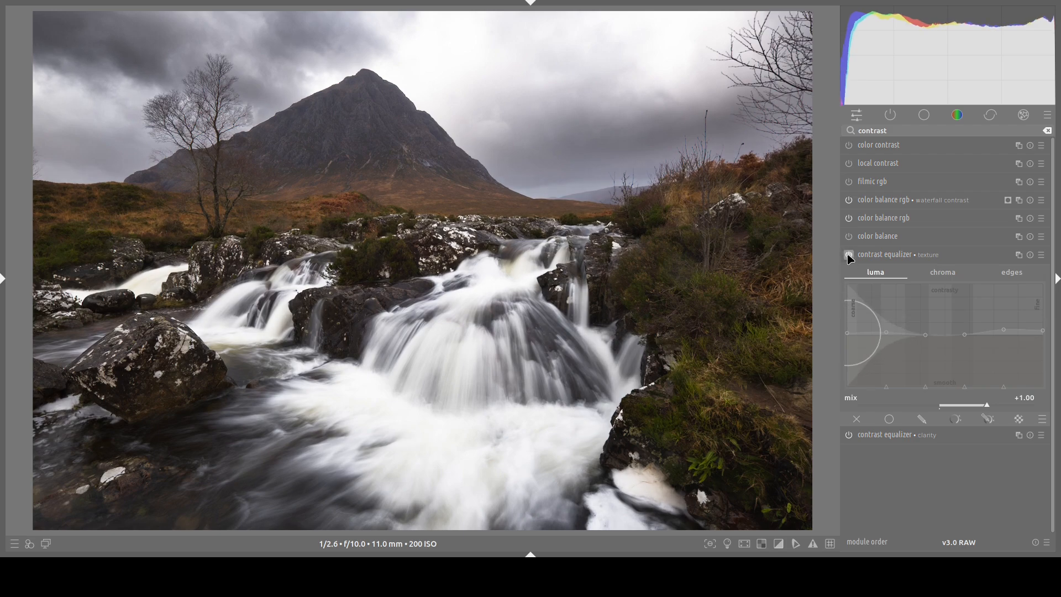
{"action": "left_click", "coordinate": [849, 255]}
{"action": "left_click", "coordinate": [849, 255]}
{"action": "left_click", "coordinate": [848, 255]}
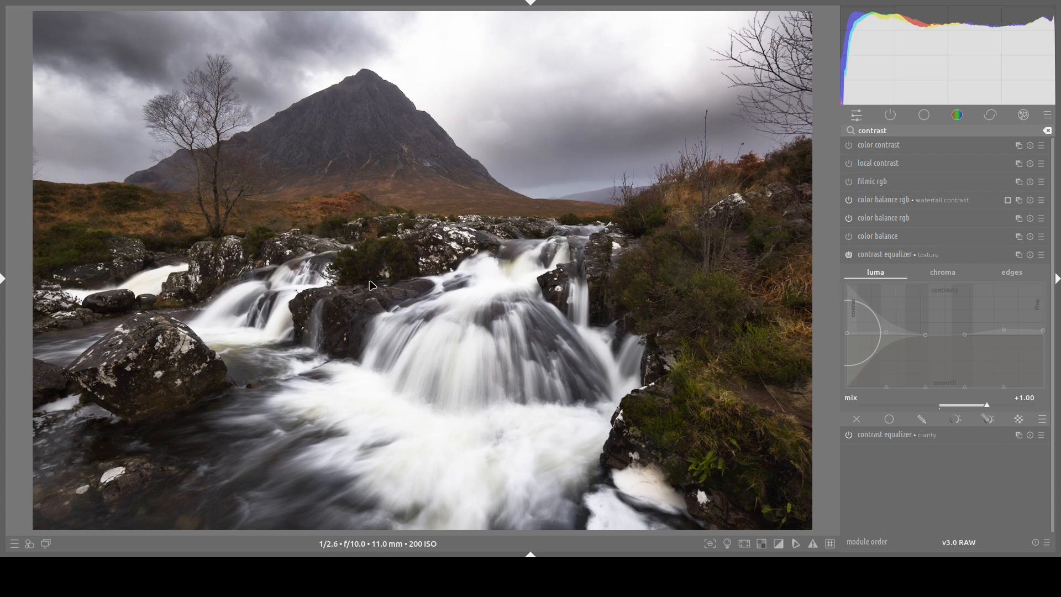
{"action": "left_click", "coordinate": [899, 255]}
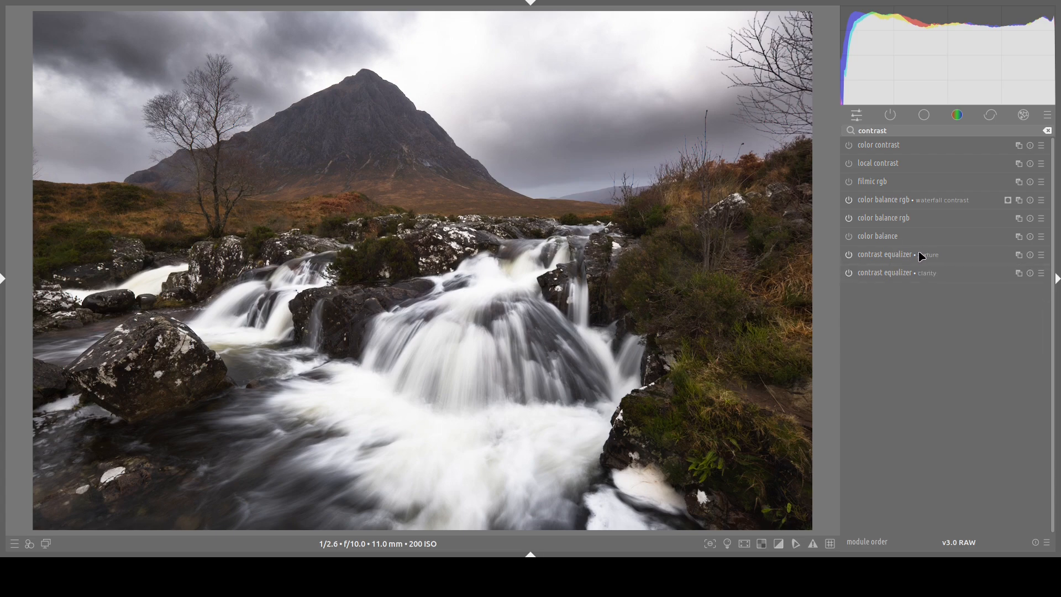
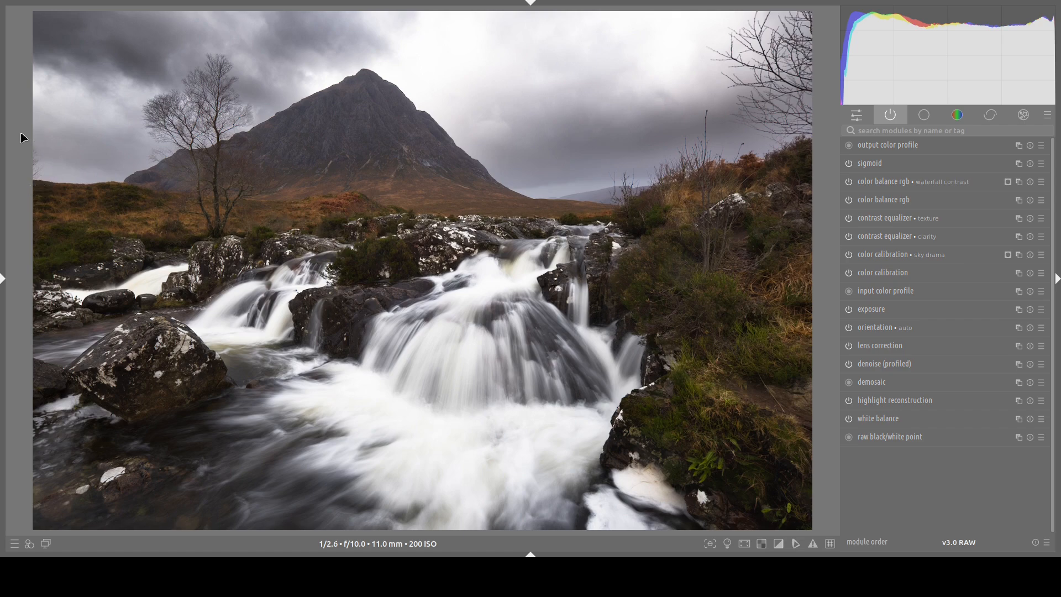
Enable the enlarge canvas module and extend the photo's left side by 8% in black.
{"action": "left_click", "coordinate": [870, 127]}
{"action": "type", "text": "enlarge"}
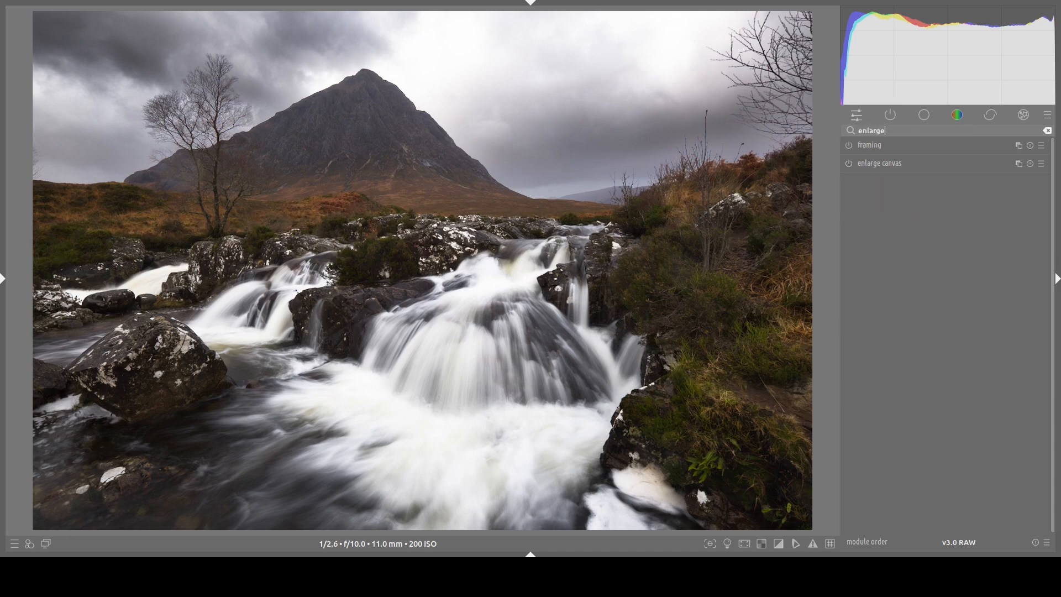
{"action": "left_click", "coordinate": [849, 163]}
{"action": "left_click", "coordinate": [929, 172]}
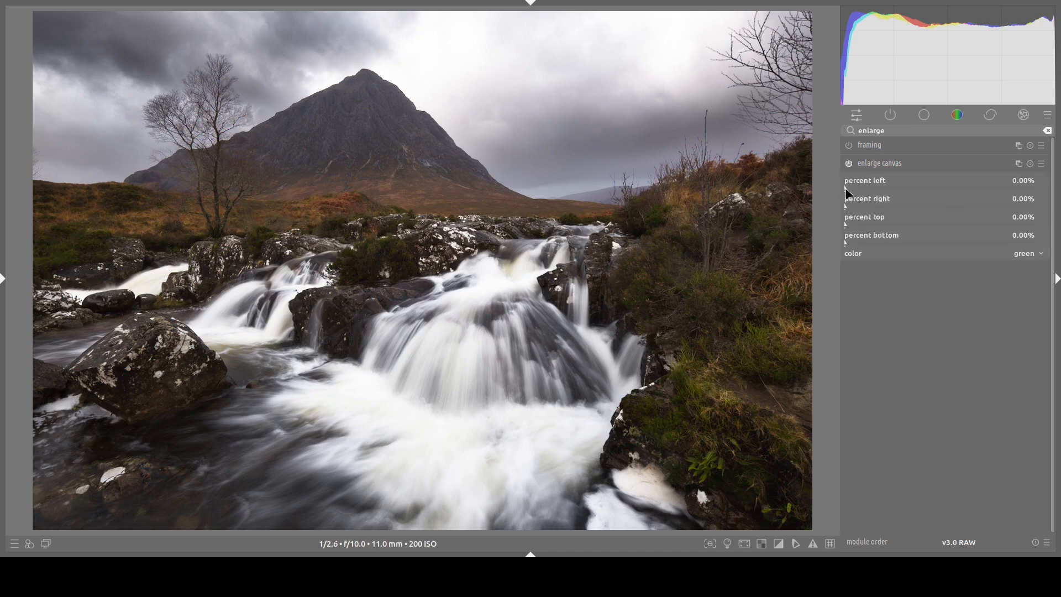
{"action": "left_click_drag", "start_coordinate": [848, 193], "coordinate": [880, 195]}
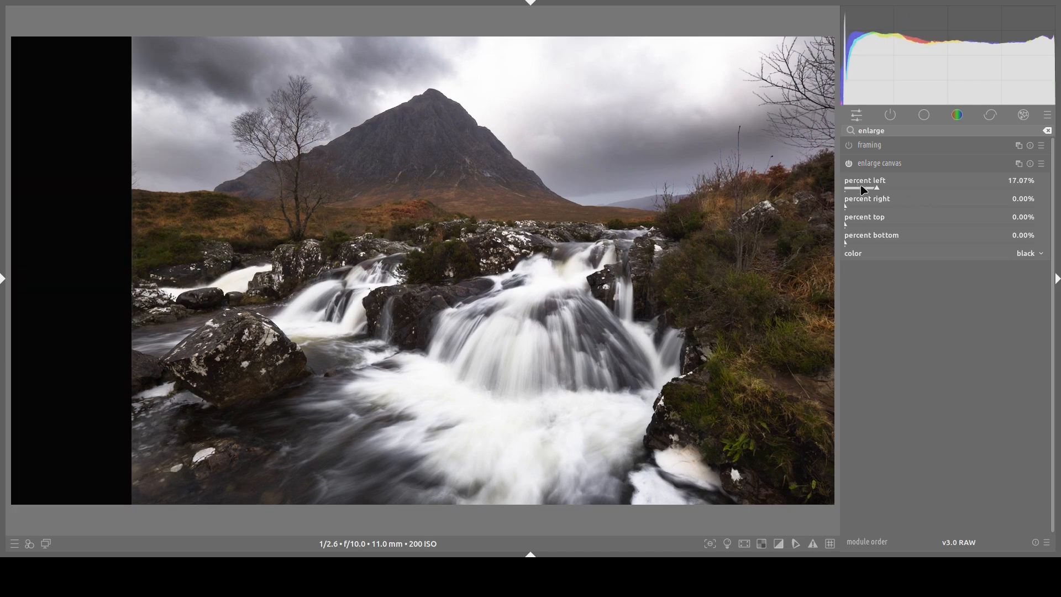
{"action": "left_click", "coordinate": [860, 187]}
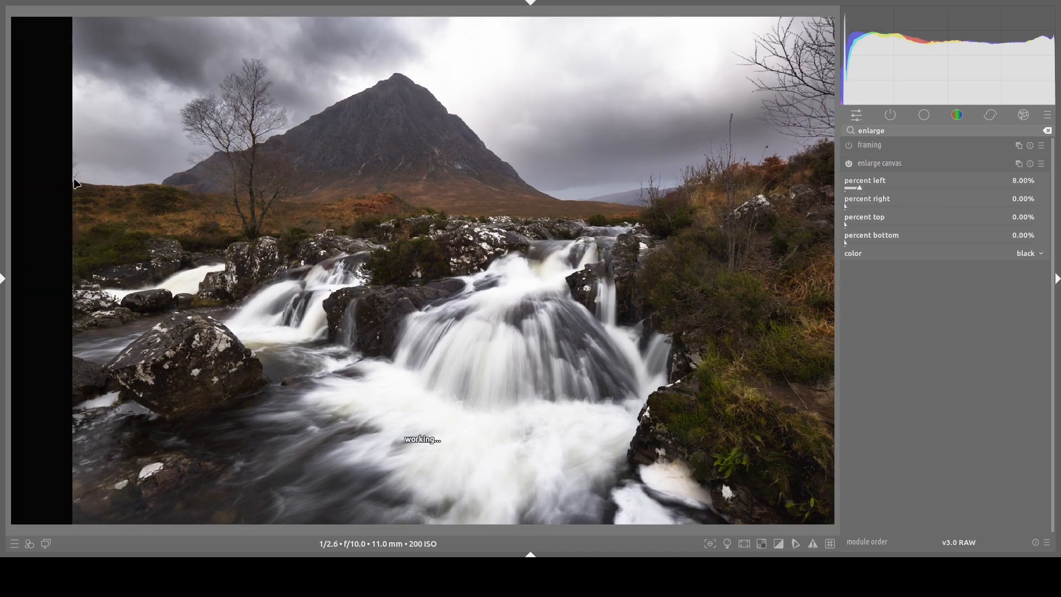
Find the retouch module and open its settings with the bare branches at the photo's left edge in close view.
{"action": "middle_click", "coordinate": [74, 161]}
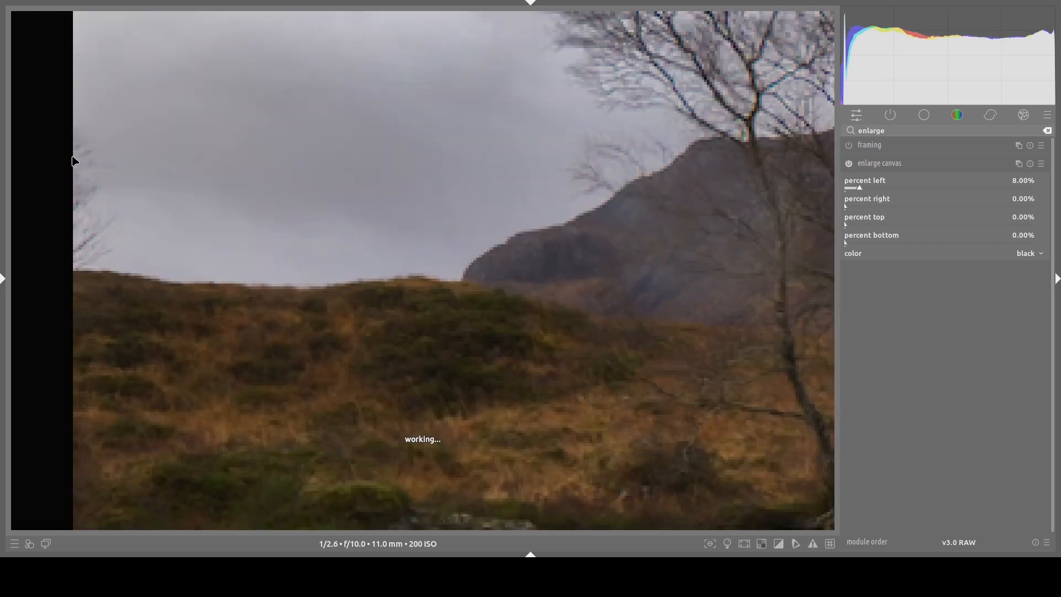
{"action": "middle_click", "coordinate": [114, 289]}
{"action": "middle_click", "coordinate": [265, 287]}
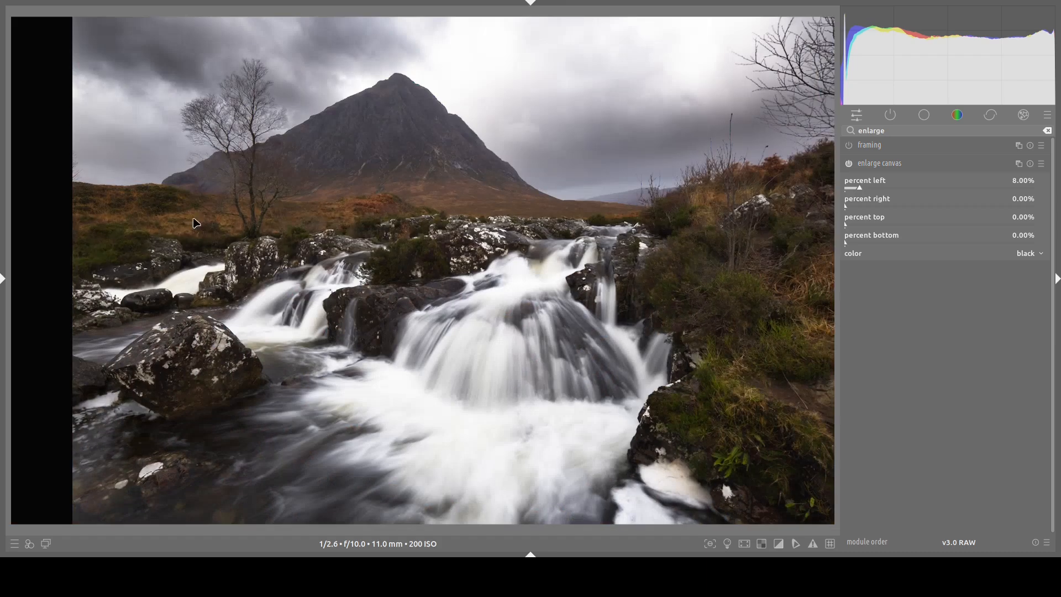
{"action": "middle_click", "coordinate": [71, 161]}
{"action": "left_click_drag", "start_coordinate": [71, 159], "coordinate": [403, 232]}
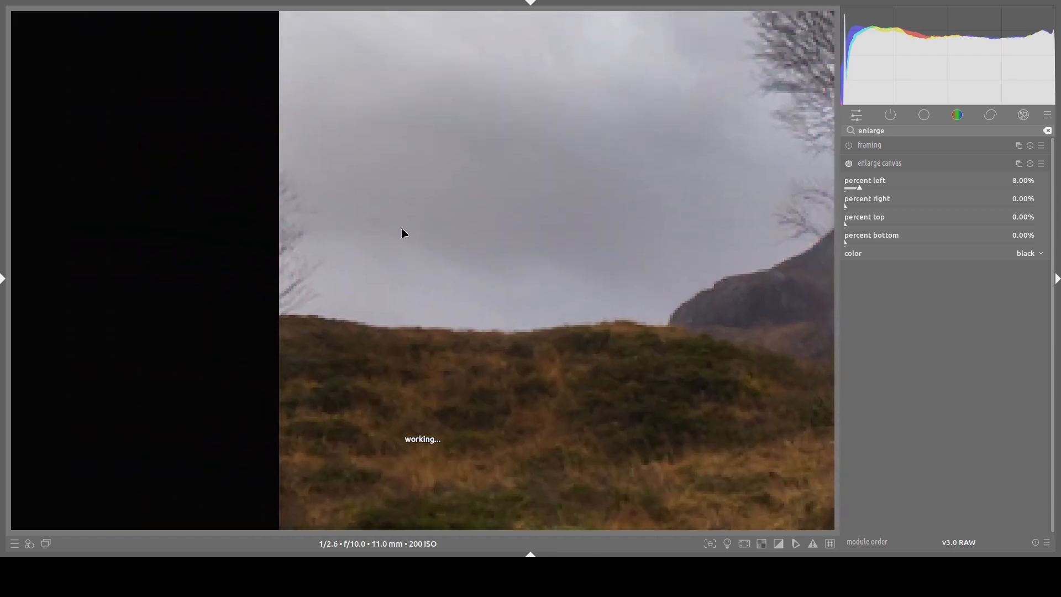
{"action": "double_click", "coordinate": [886, 131]}
{"action": "type", "text": "retouch"}
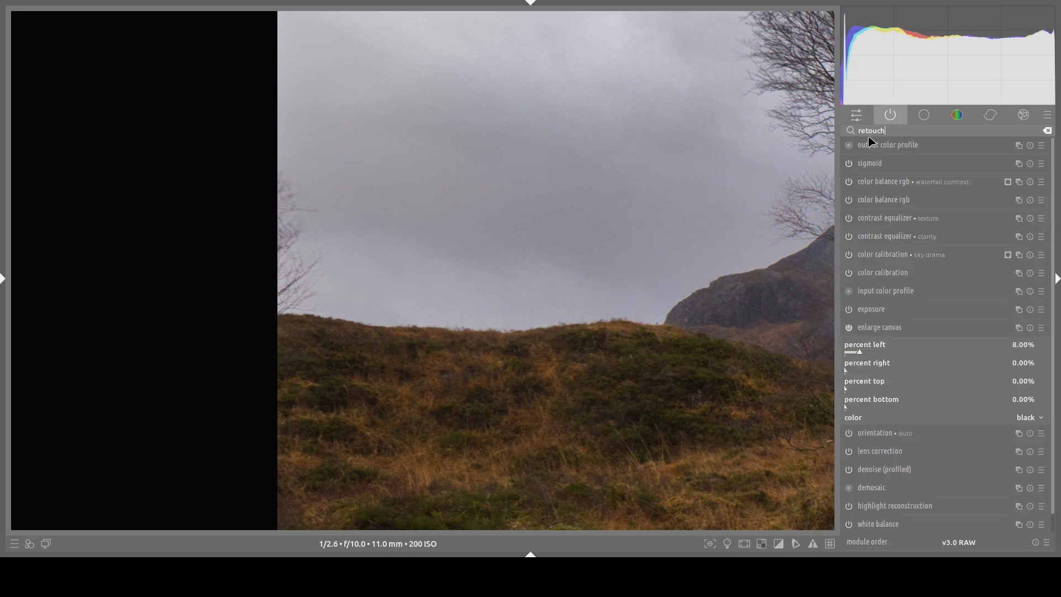
{"action": "left_click", "coordinate": [864, 147]}
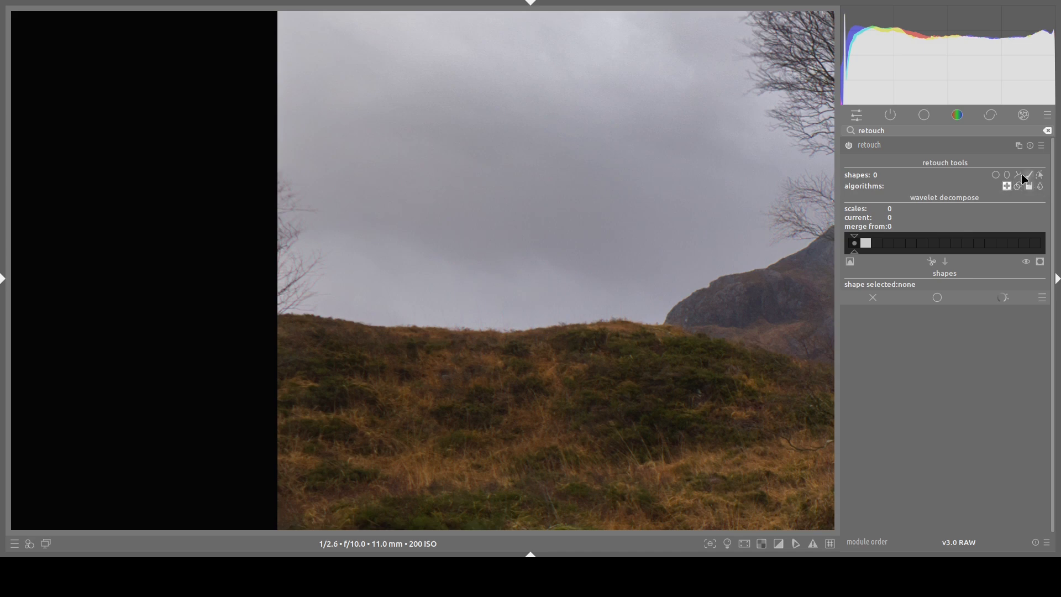
Draw a closed retouch path around the bare branches at the photo's left edge and place its source in the clear sky.
{"action": "left_click", "coordinate": [1019, 176]}
{"action": "left_click", "coordinate": [298, 314]}
{"action": "left_click", "coordinate": [330, 311]}
{"action": "left_click", "coordinate": [343, 236]}
{"action": "left_click", "coordinate": [283, 163]}
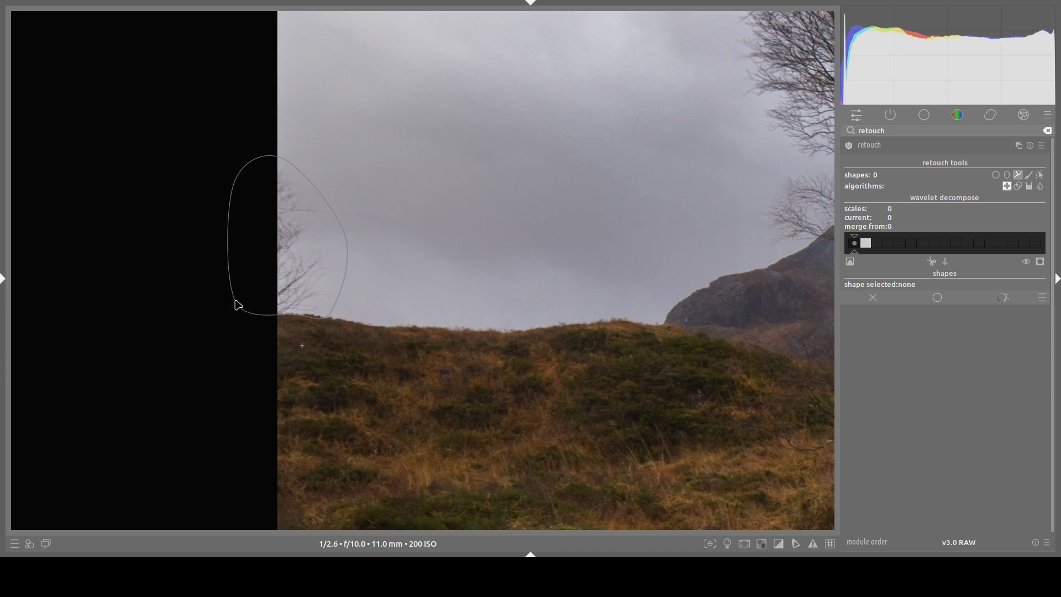
{"action": "right_click", "coordinate": [234, 304]}
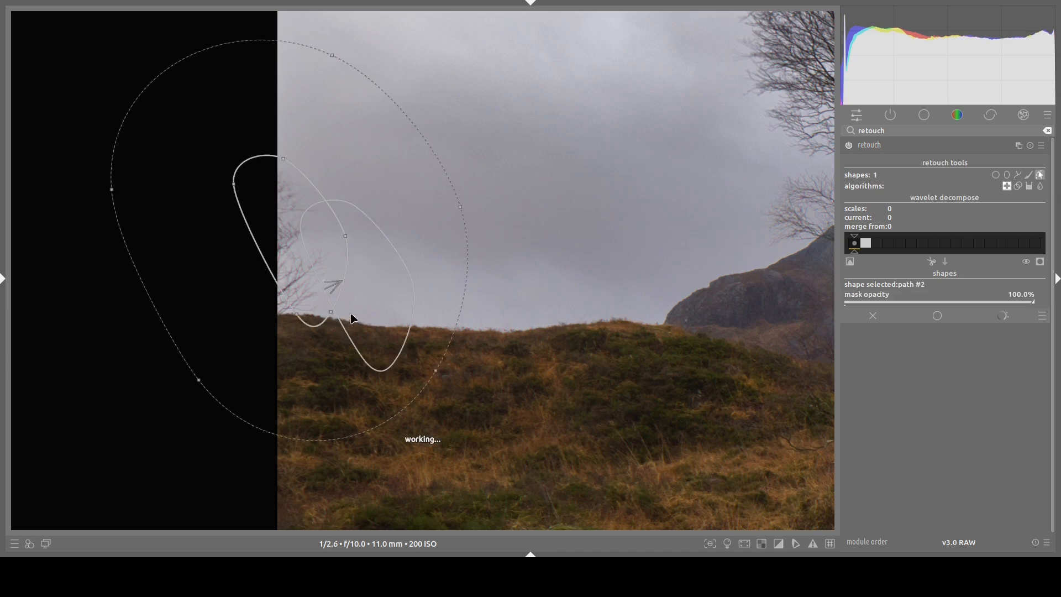
{"action": "mouse_move", "coordinate": [340, 322]}
{"action": "left_mouse_down"}
{"action": "mouse_move", "coordinate": [339, 296]}
{"action": "mouse_move", "coordinate": [285, 310]}
{"action": "left_mouse_up"}
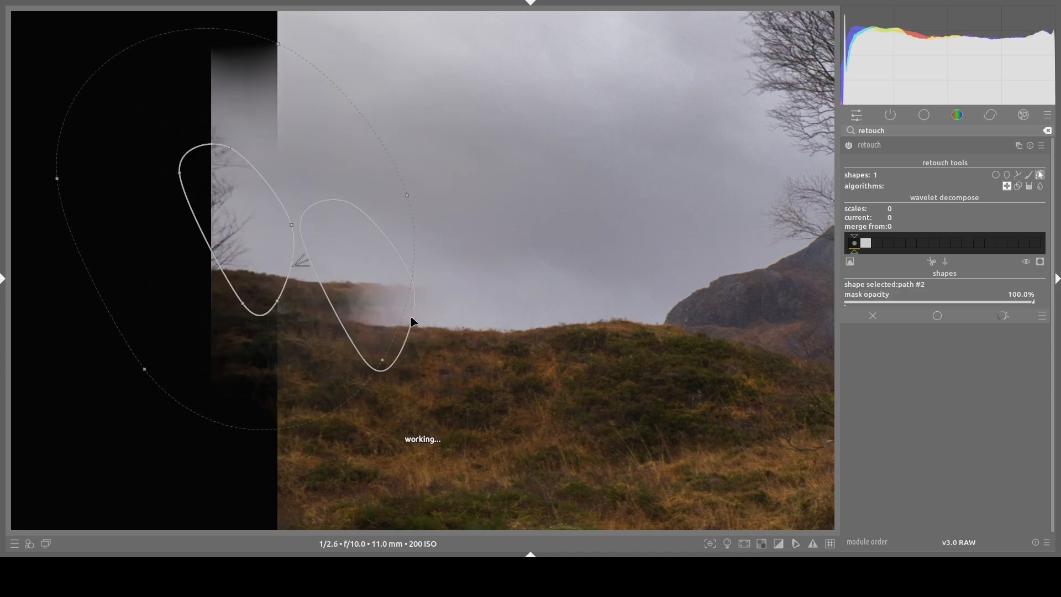
{"action": "mouse_move", "coordinate": [411, 322]}
{"action": "left_mouse_down"}
{"action": "mouse_move", "coordinate": [559, 232]}
{"action": "mouse_move", "coordinate": [608, 221]}
{"action": "left_mouse_up"}
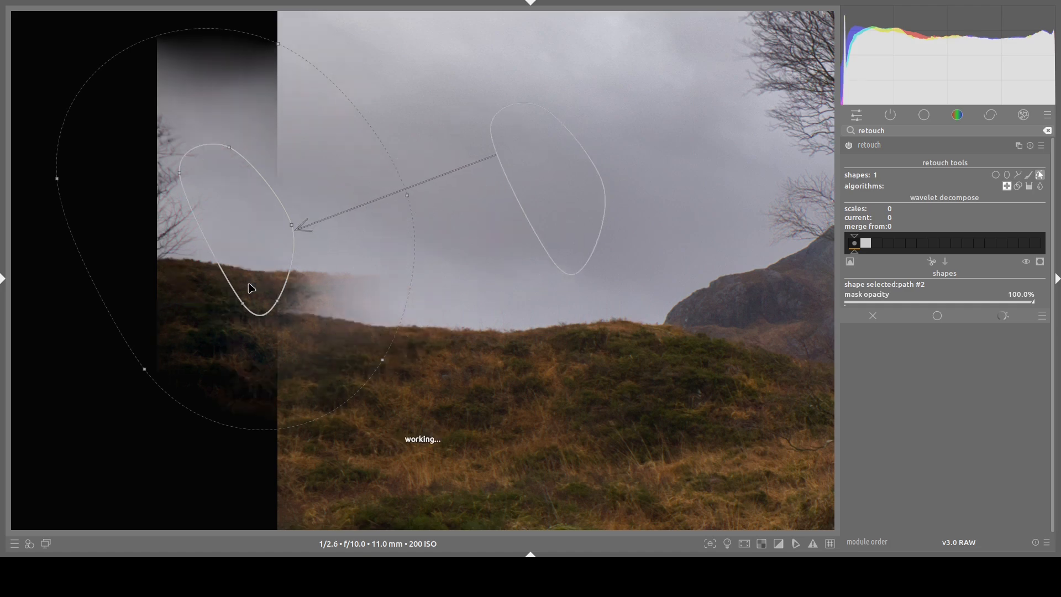
Widen the retouch path across the sky and pull its lower feather border in so the blend stays off the hillside.
{"action": "left_click_drag", "start_coordinate": [280, 284], "coordinate": [351, 280]}
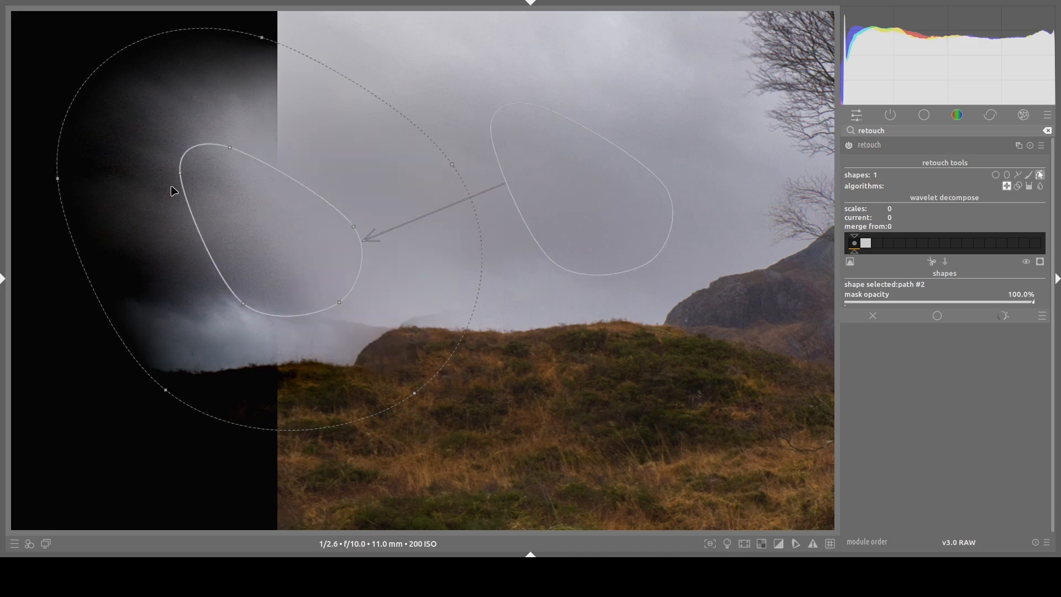
{"action": "left_click_drag", "start_coordinate": [226, 283], "coordinate": [232, 277]}
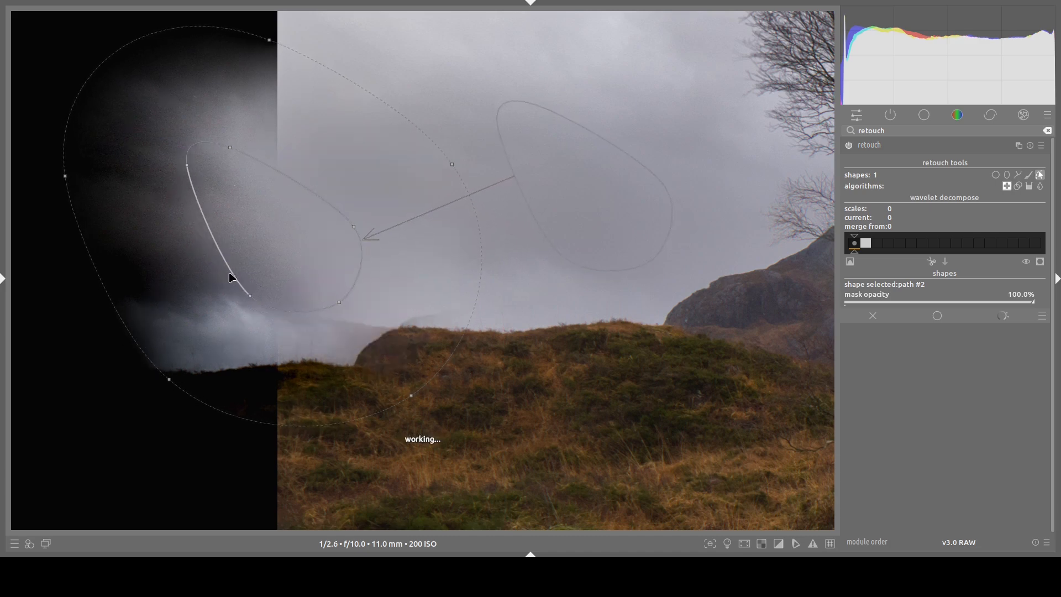
{"action": "left_click_drag", "start_coordinate": [237, 149], "coordinate": [276, 158]}
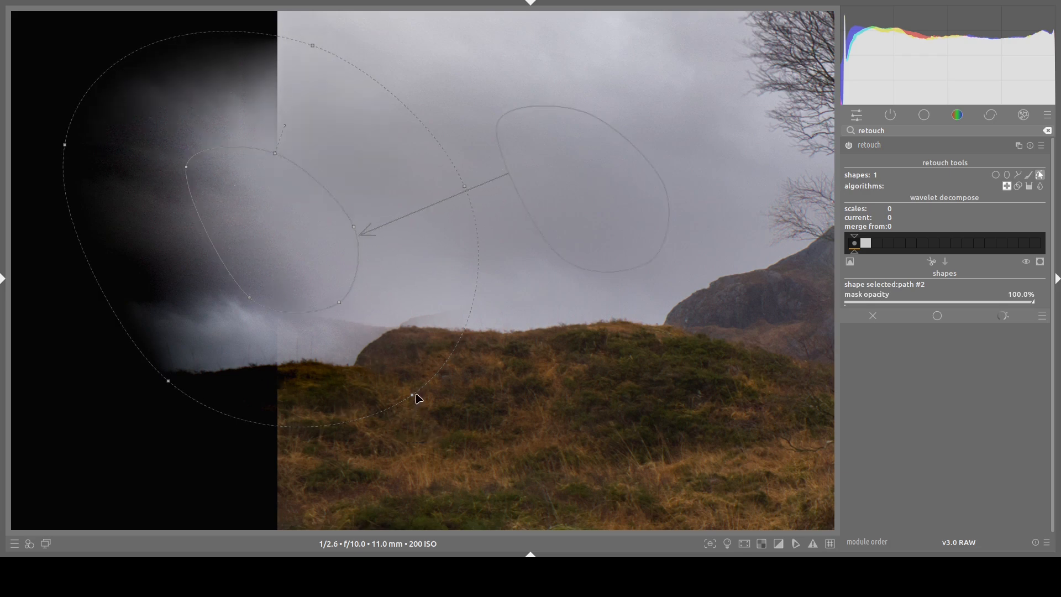
{"action": "left_click_drag", "start_coordinate": [415, 394], "coordinate": [341, 305]}
{"action": "left_click_drag", "start_coordinate": [233, 338], "coordinate": [251, 299]}
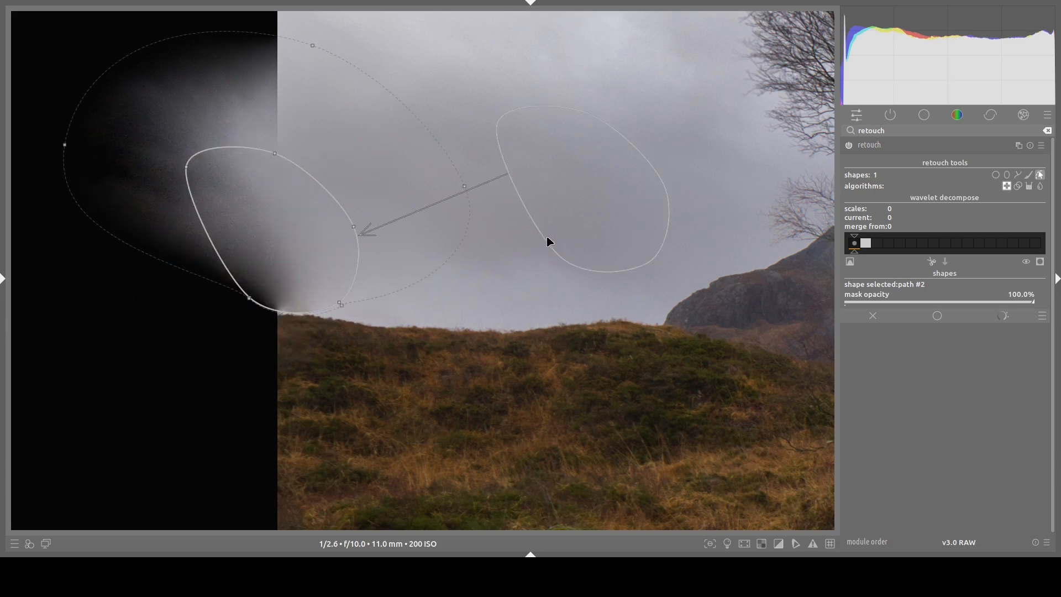
Move the retouch source higher in the sky and reshape the path's lower edge to run just above the hill ridge.
{"action": "left_click_drag", "start_coordinate": [548, 239], "coordinate": [538, 203]}
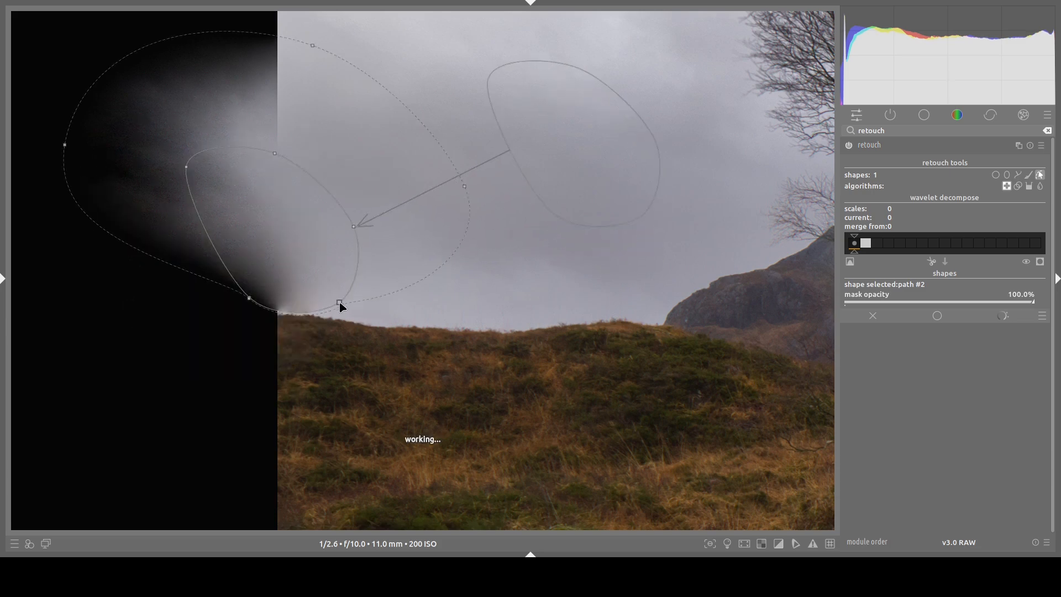
{"action": "left_click_drag", "start_coordinate": [341, 305], "coordinate": [343, 339]}
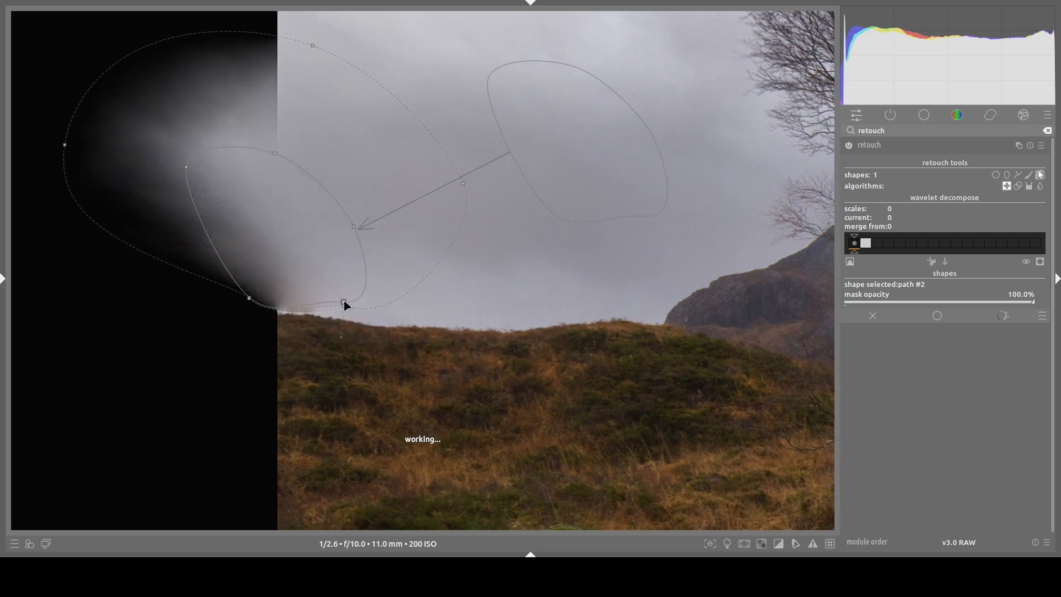
{"action": "left_click_drag", "start_coordinate": [345, 303], "coordinate": [346, 309]}
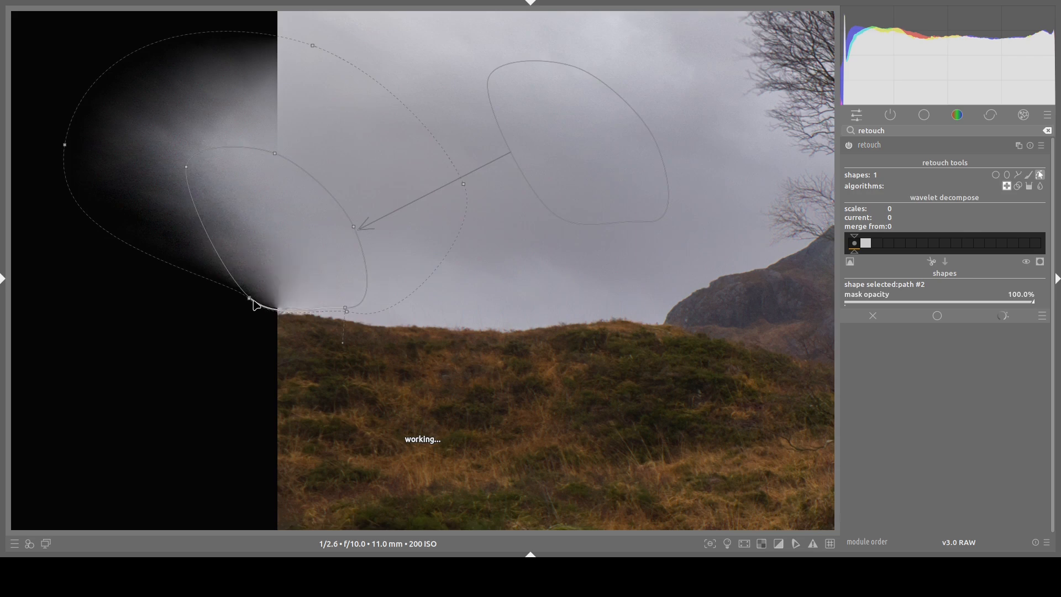
{"action": "left_click_drag", "start_coordinate": [249, 299], "coordinate": [224, 295]}
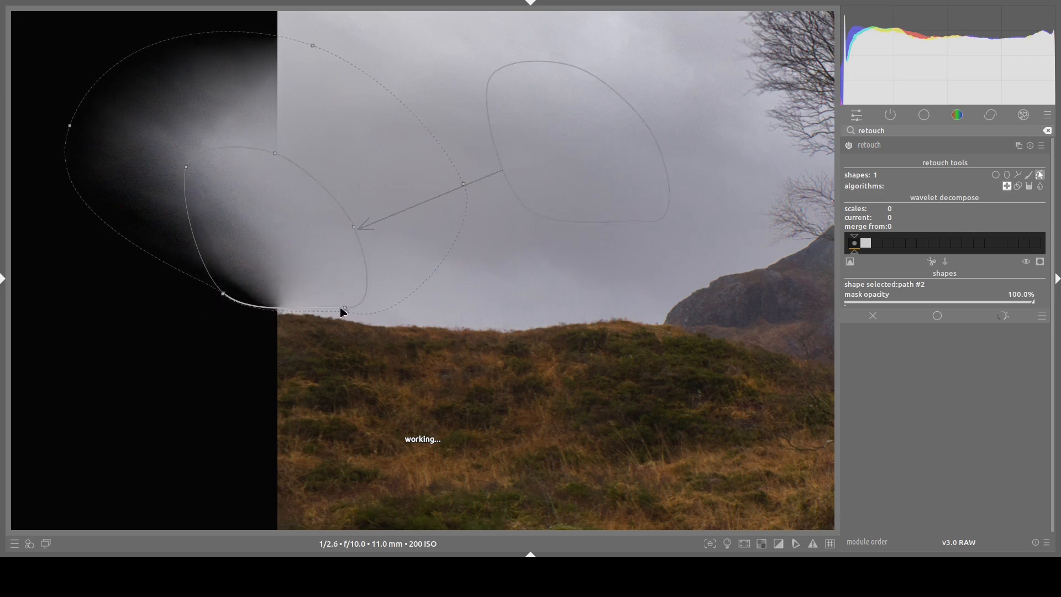
{"action": "left_click_drag", "start_coordinate": [342, 313], "coordinate": [307, 312]}
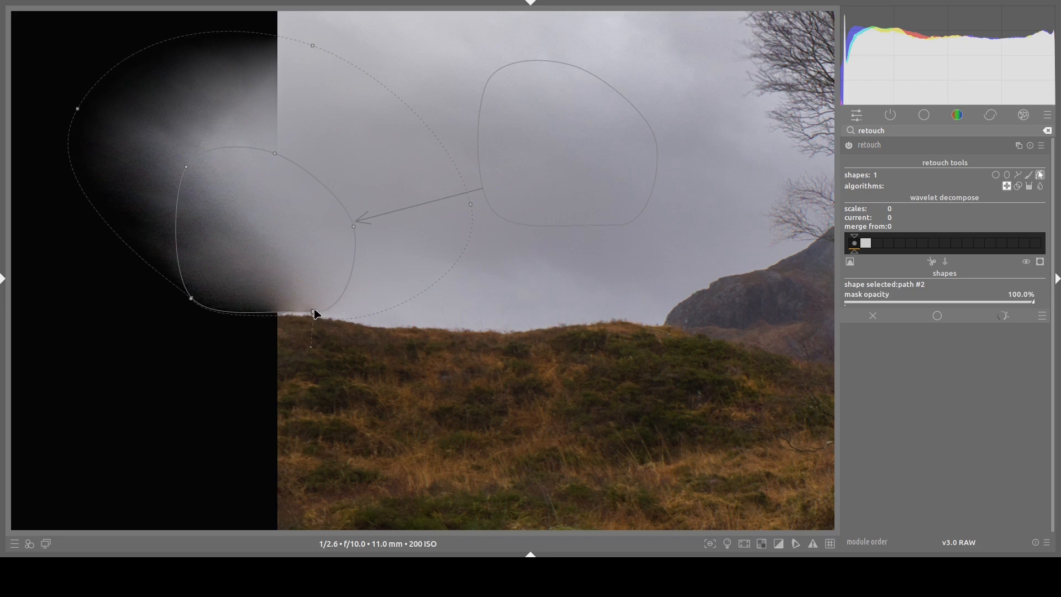
{"action": "left_click_drag", "start_coordinate": [316, 314], "coordinate": [315, 312]}
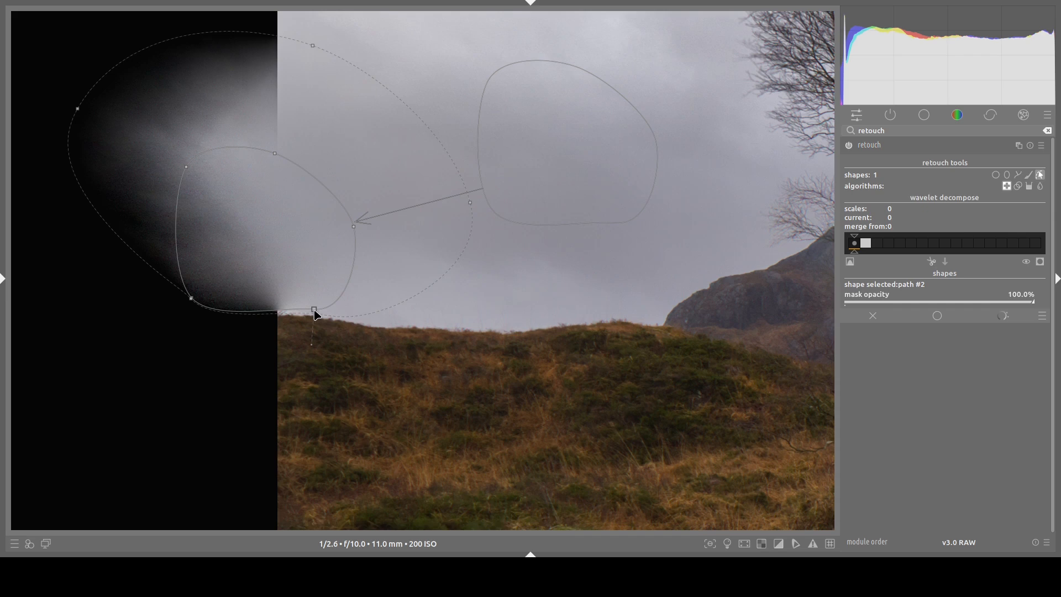
{"action": "left_click_drag", "start_coordinate": [313, 311], "coordinate": [309, 310]}
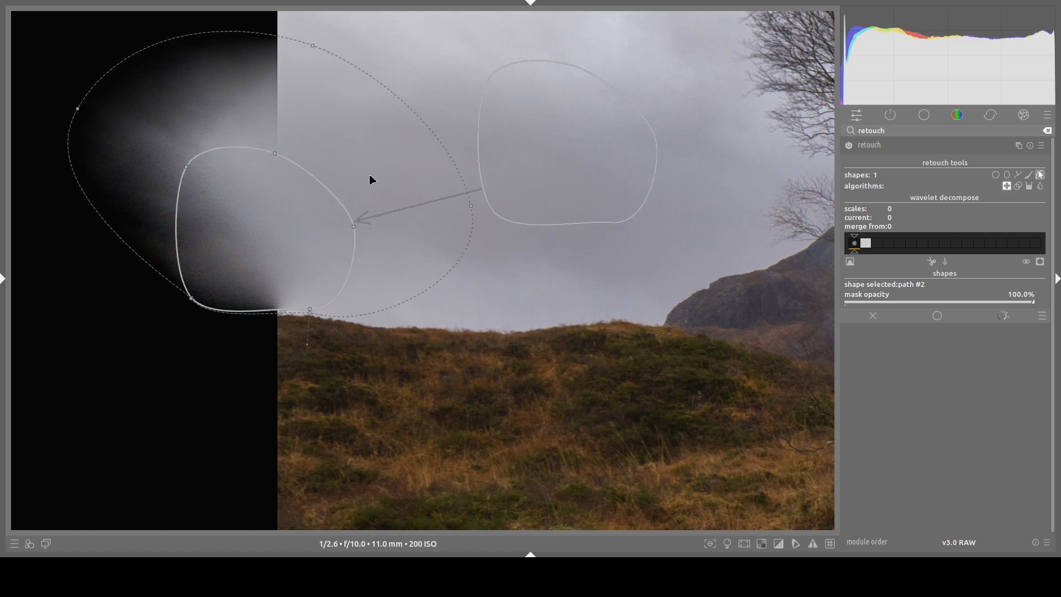
Check the retouched edge in the whole photo and hide the retouch shape outlines.
{"action": "middle_click", "coordinate": [624, 321]}
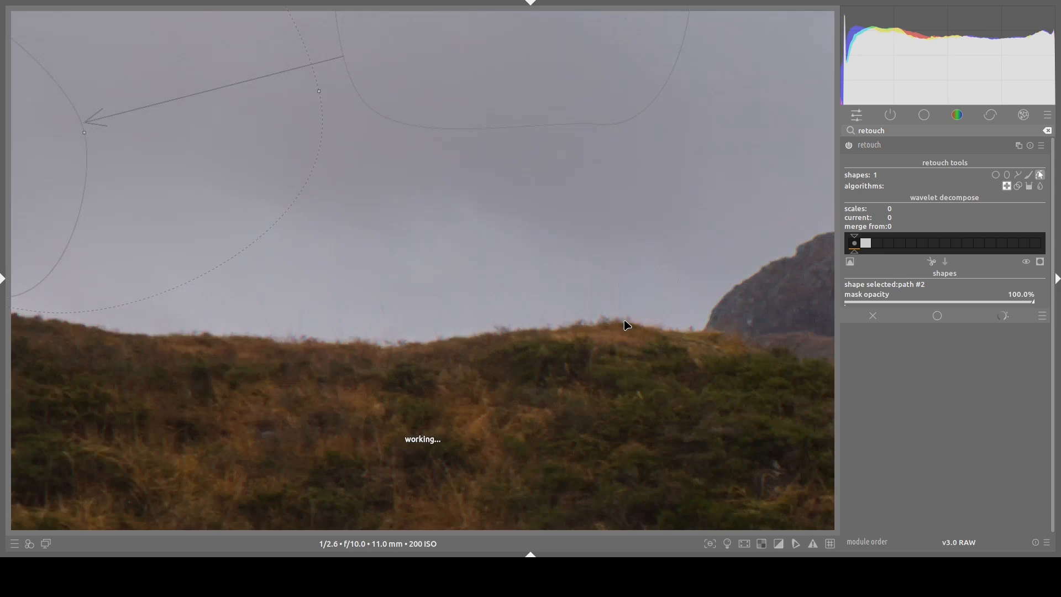
{"action": "middle_click", "coordinate": [625, 322]}
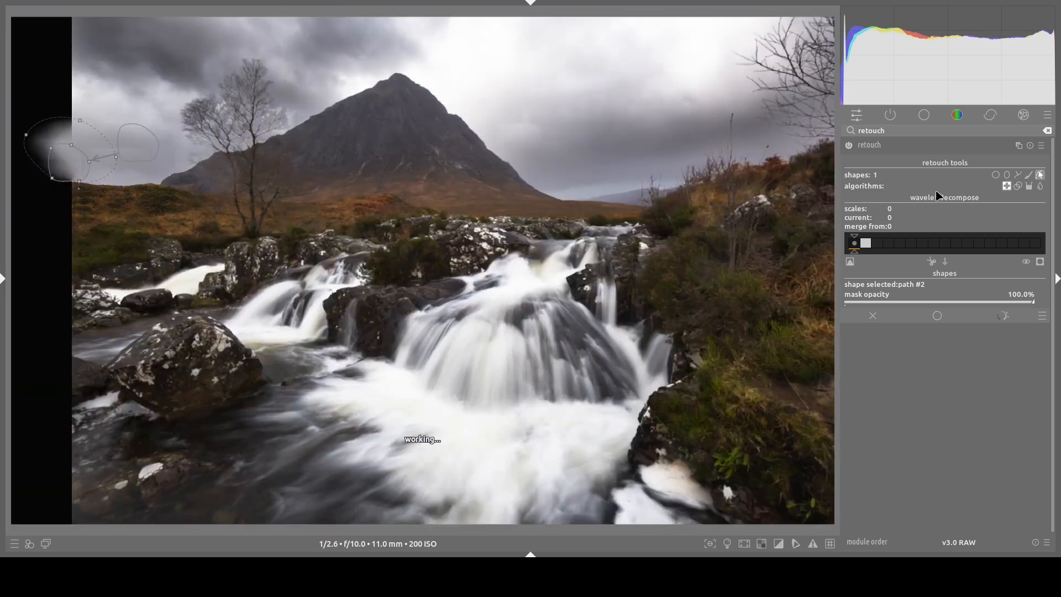
{"action": "left_click", "coordinate": [1042, 175]}
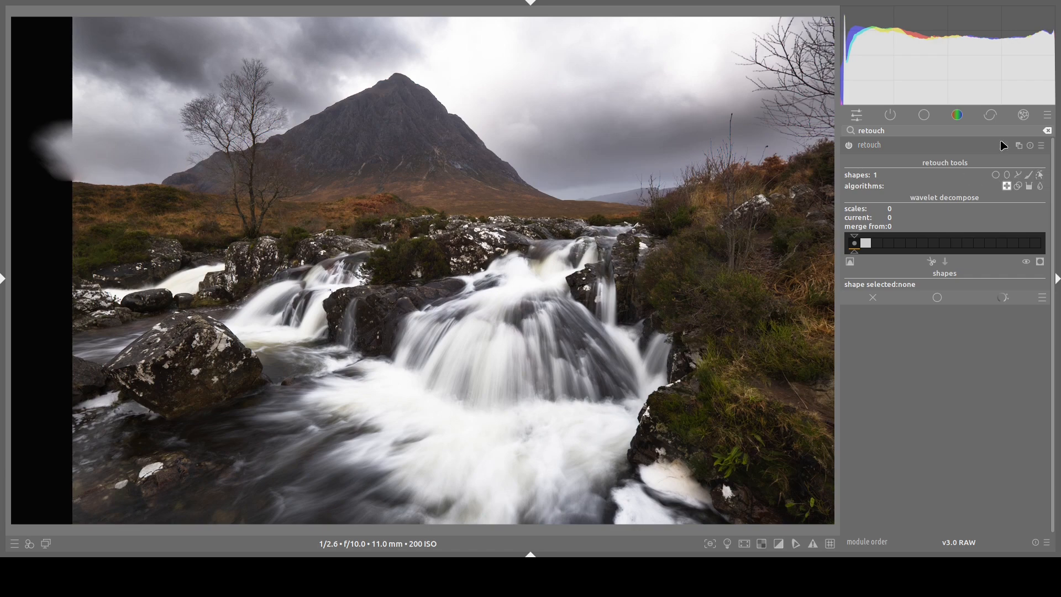
Set the enlarge canvas module's left extension back to 0% and list only the active modules.
{"action": "double_click", "coordinate": [879, 133]}
{"action": "type", "text": "canvas"}
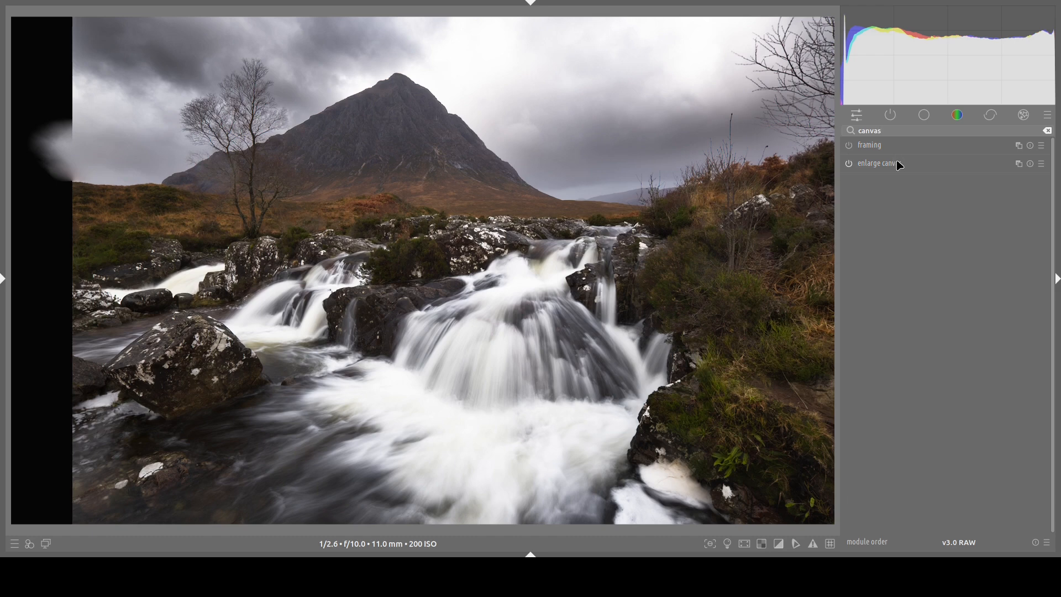
{"action": "left_click", "coordinate": [900, 163]}
{"action": "left_click_drag", "start_coordinate": [826, 187], "coordinate": [823, 186]}
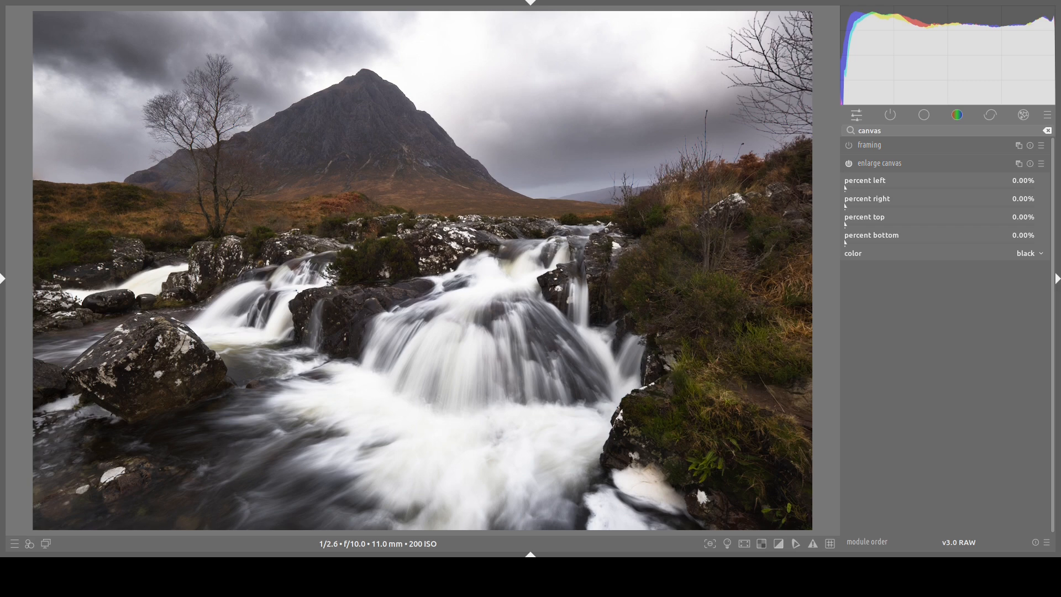
{"action": "left_click", "coordinate": [890, 115]}
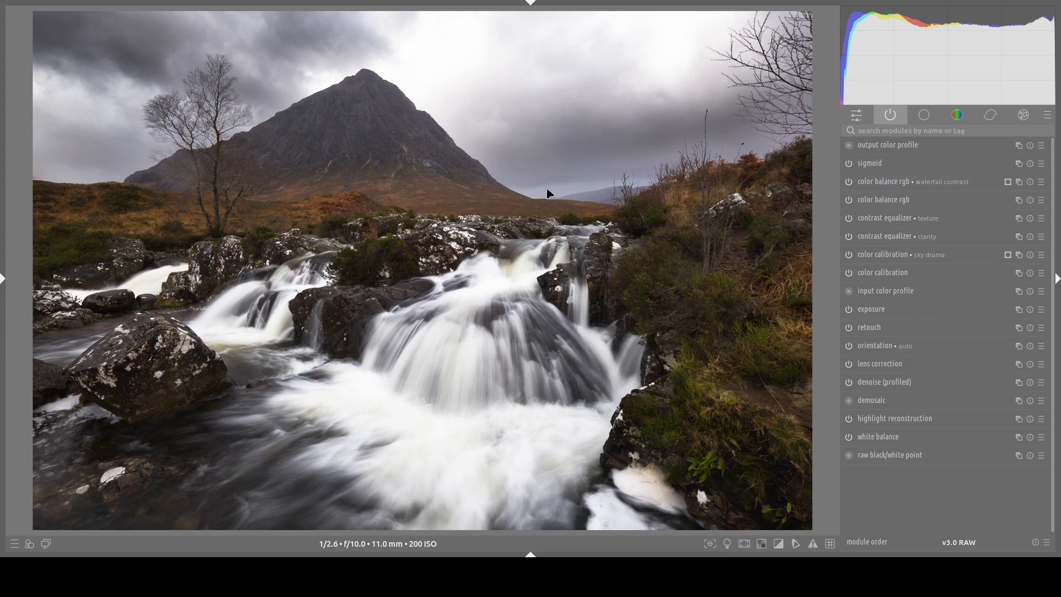
Find the vignetting module, enable it and open its settings.
{"action": "left_click", "coordinate": [896, 133]}
{"action": "type", "text": "vign"}
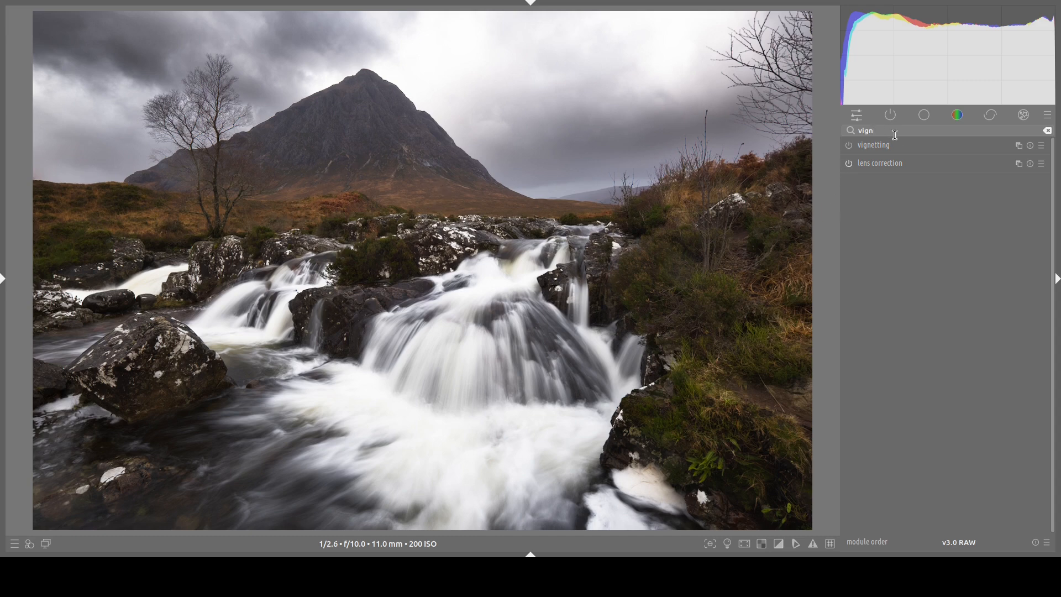
{"action": "left_click", "coordinate": [850, 146]}
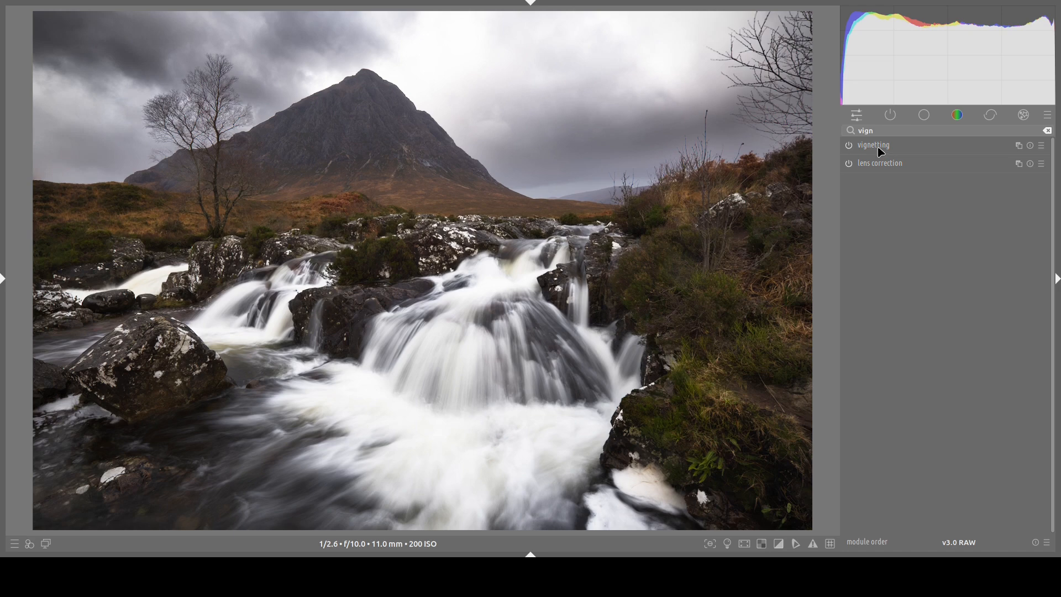
{"action": "left_click", "coordinate": [878, 146]}
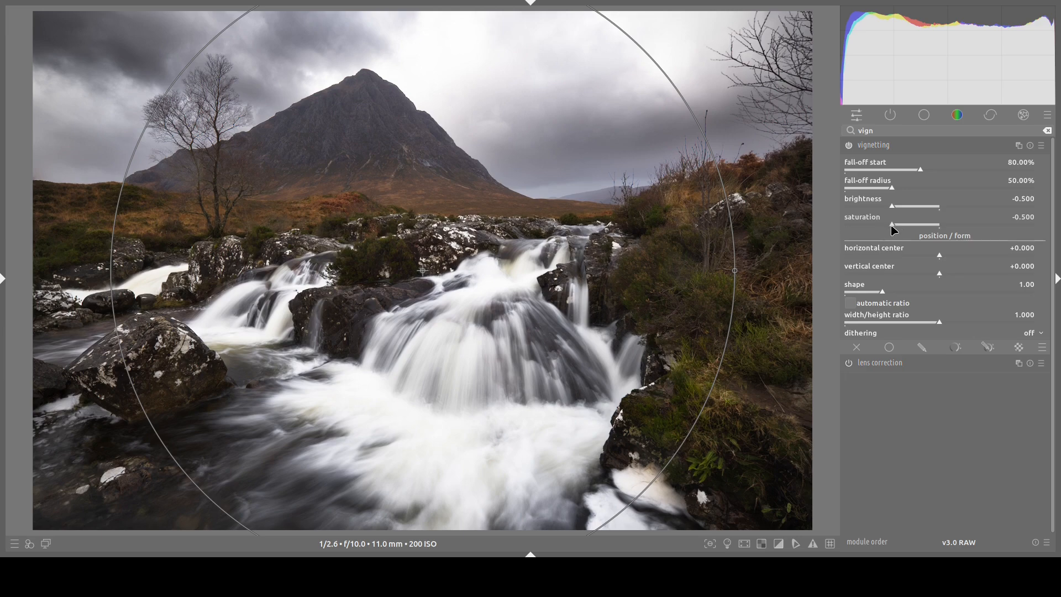
Set the vignette's saturation to 0, its width/height ratio to 1.365 and its fall-off start to 71.59%.
{"action": "left_click_drag", "start_coordinate": [893, 229], "coordinate": [942, 232]}
{"action": "left_click_drag", "start_coordinate": [942, 326], "coordinate": [983, 323]}
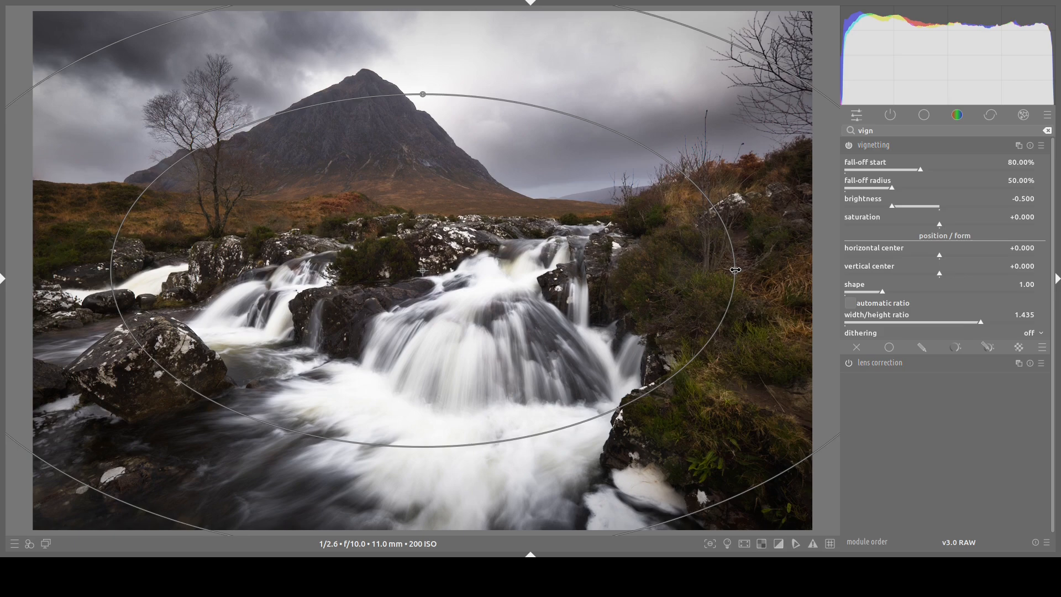
{"action": "left_click_drag", "start_coordinate": [736, 270], "coordinate": [702, 270]}
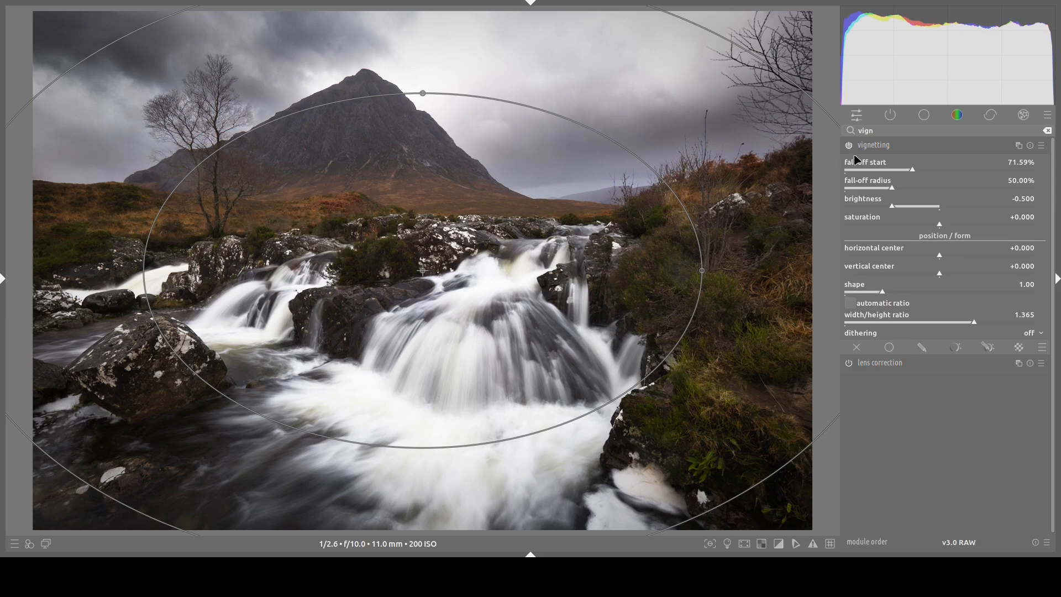
Try the vignette's fall-off radius at 0% and 12.18%, and set it to 47.04%.
{"action": "scroll", "coordinate": [890, 190], "scroll_direction": "down", "scroll_amount": 8}
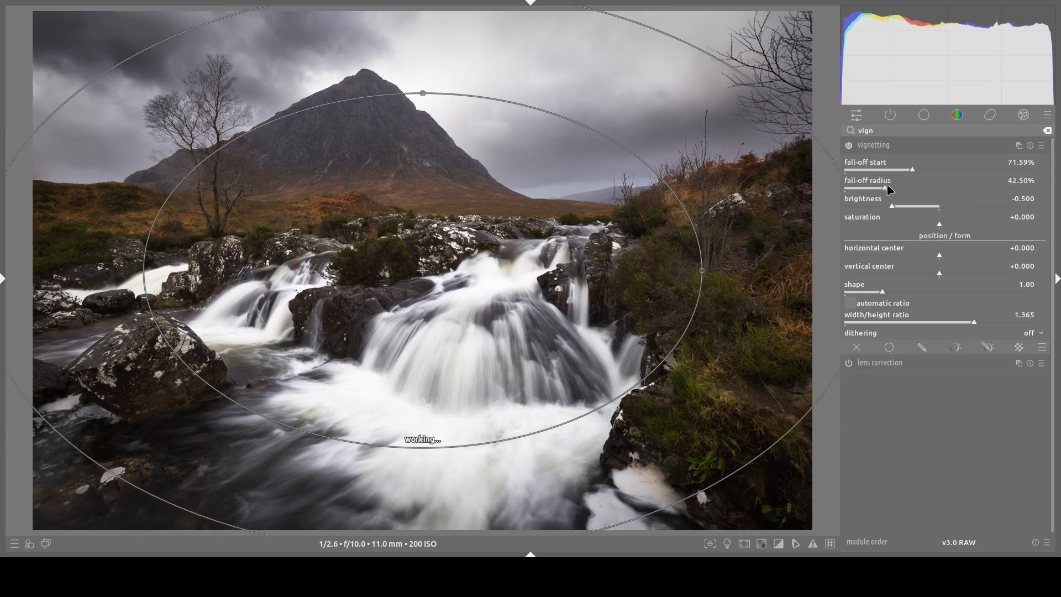
{"action": "left_click_drag", "start_coordinate": [890, 190], "coordinate": [842, 181]}
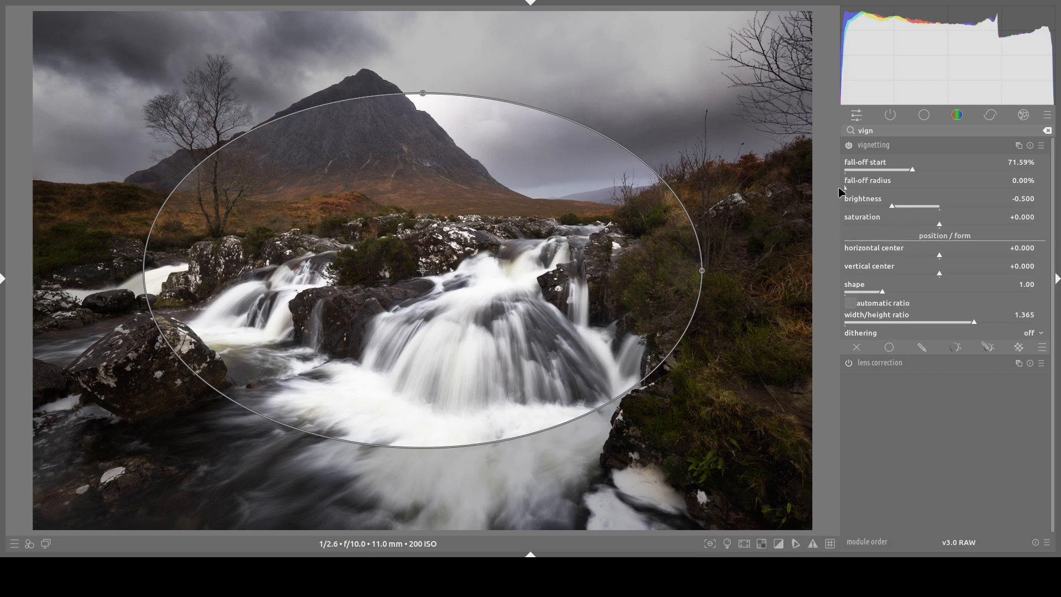
{"action": "left_click_drag", "start_coordinate": [847, 188], "coordinate": [857, 188]}
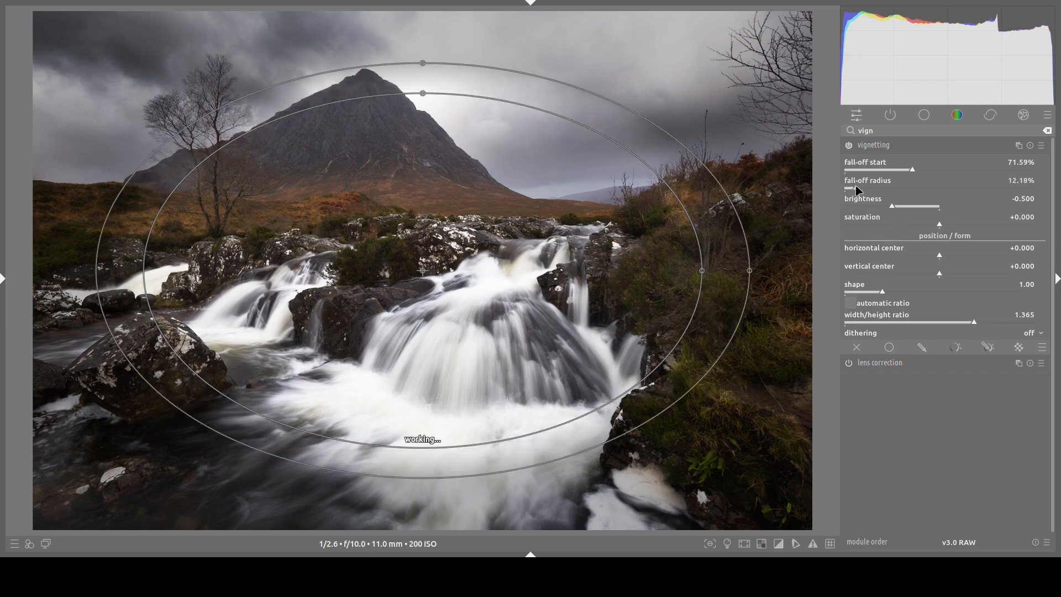
{"action": "left_click_drag", "start_coordinate": [750, 269], "coordinate": [885, 252]}
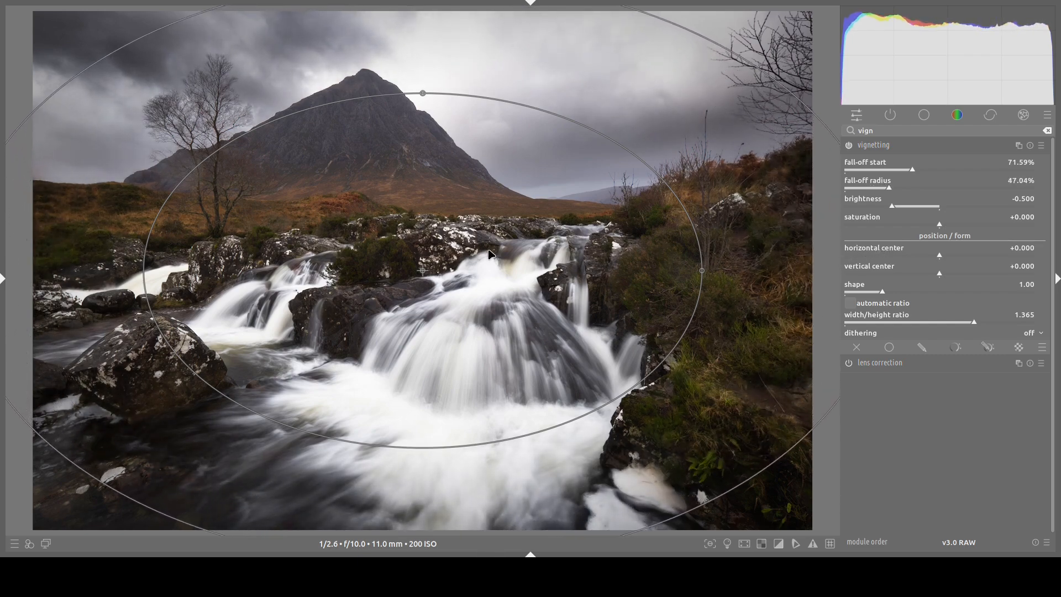
Move the vignette's centre to -0.037 horizontally and -0.050 vertically, and set its fall-off start to 69.26% and brightness to -0.280.
{"action": "mouse_move", "coordinate": [423, 270]}
{"action": "left_mouse_down"}
{"action": "mouse_move", "coordinate": [403, 247]}
{"action": "mouse_move", "coordinate": [408, 258]}
{"action": "left_mouse_up"}
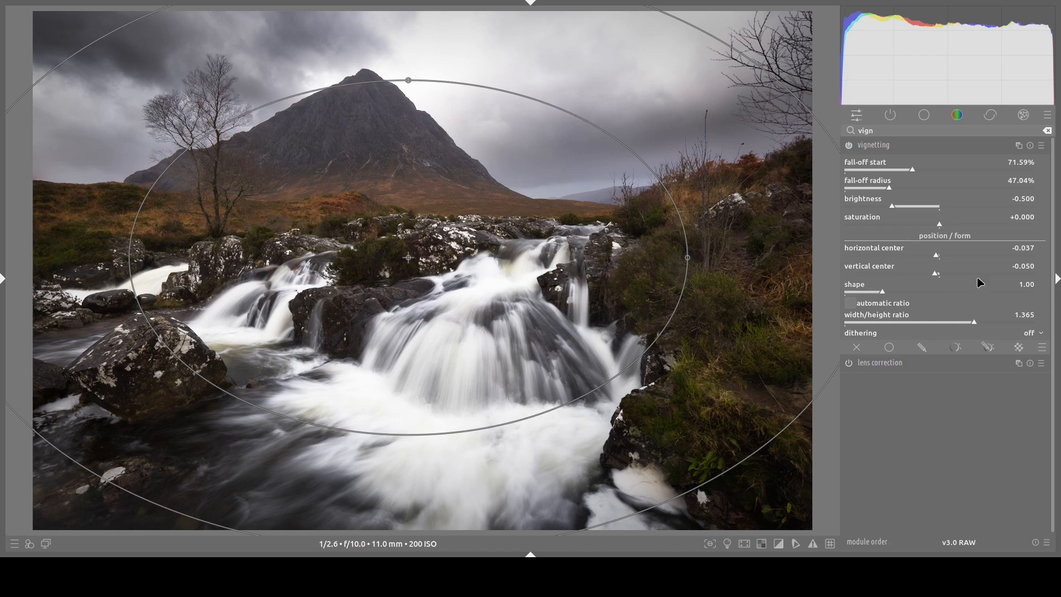
{"action": "left_click", "coordinate": [911, 170]}
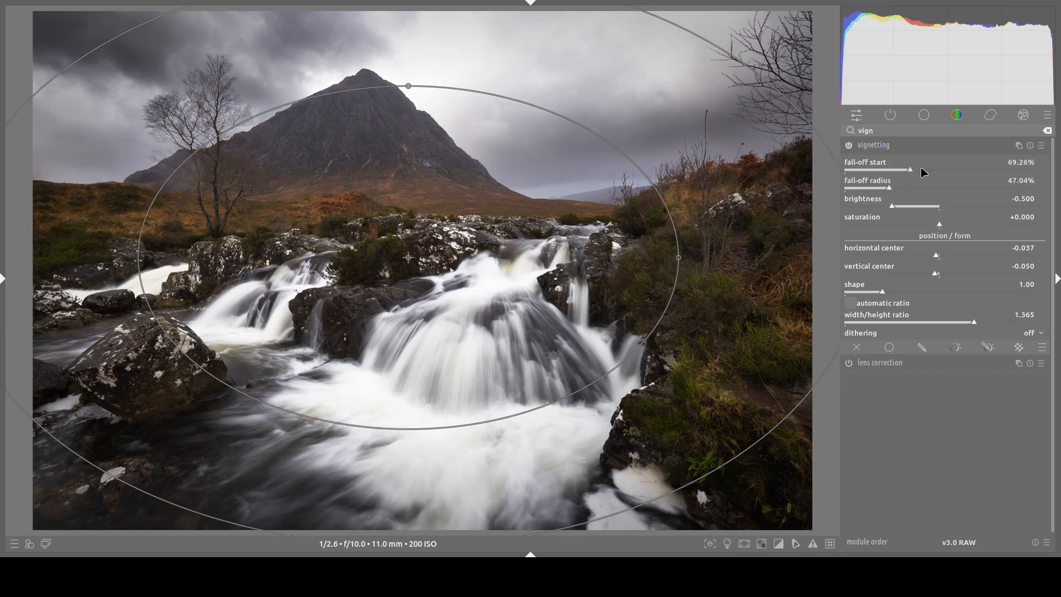
{"action": "mouse_move", "coordinate": [892, 206]}
{"action": "left_mouse_down"}
{"action": "mouse_move", "coordinate": [849, 207]}
{"action": "mouse_move", "coordinate": [934, 204]}
{"action": "mouse_move", "coordinate": [912, 208]}
{"action": "left_mouse_up"}
Compare the photo with the vignette switched off and on several times, leaving it enabled.
{"action": "left_click", "coordinate": [850, 146]}
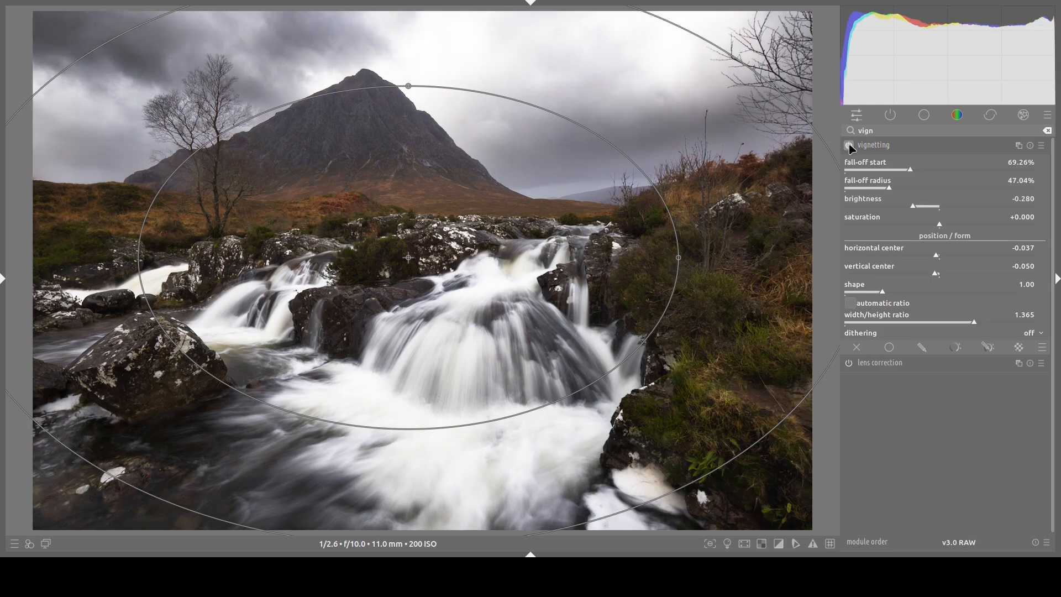
{"action": "left_click", "coordinate": [850, 146]}
{"action": "left_click", "coordinate": [850, 146]}
{"action": "left_click", "coordinate": [850, 146]}
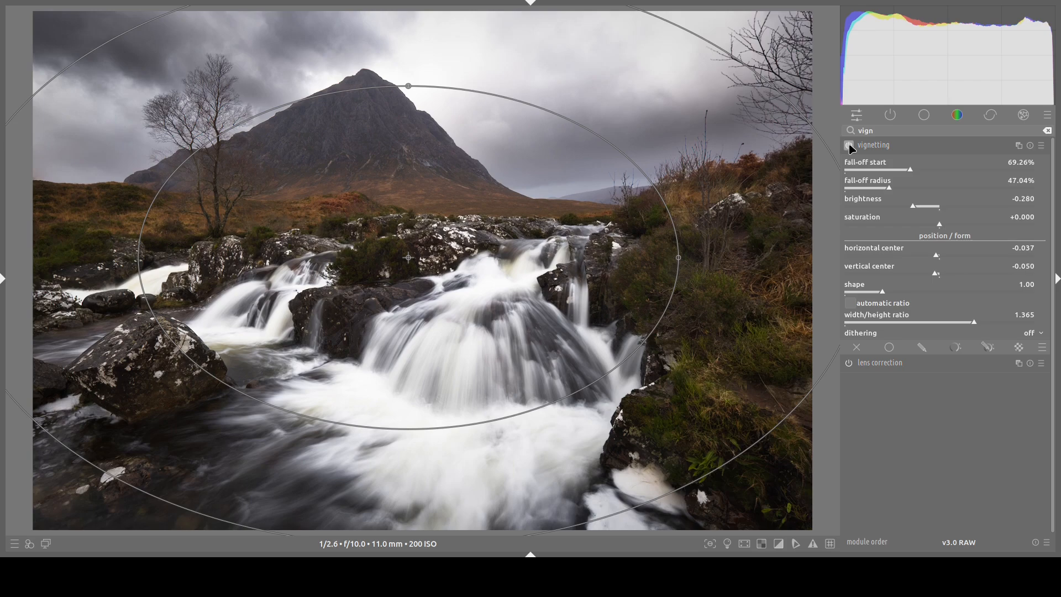
{"action": "left_click", "coordinate": [850, 146]}
{"action": "left_click", "coordinate": [850, 146]}
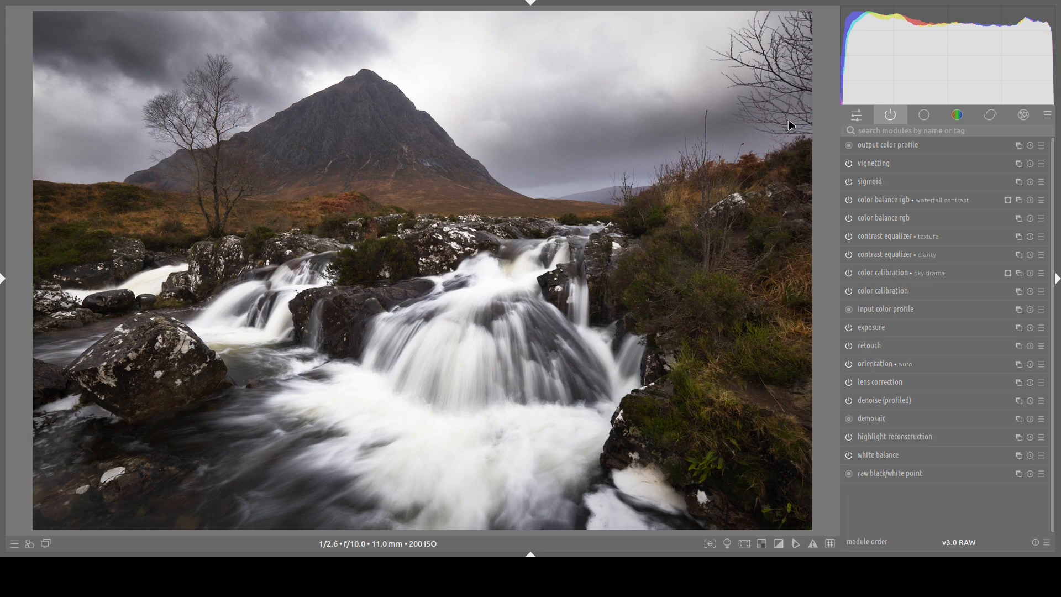
Find the framing module, enable it and open its settings.
{"action": "left_click", "coordinate": [884, 132]}
{"action": "type", "text": "frame"}
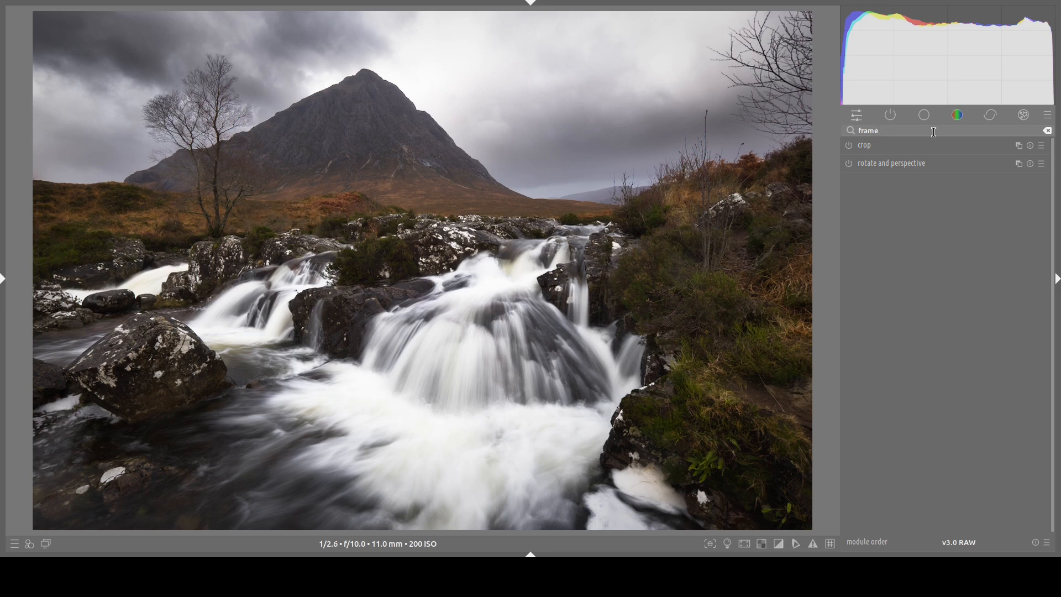
{"action": "key", "text": "BackSpace"}
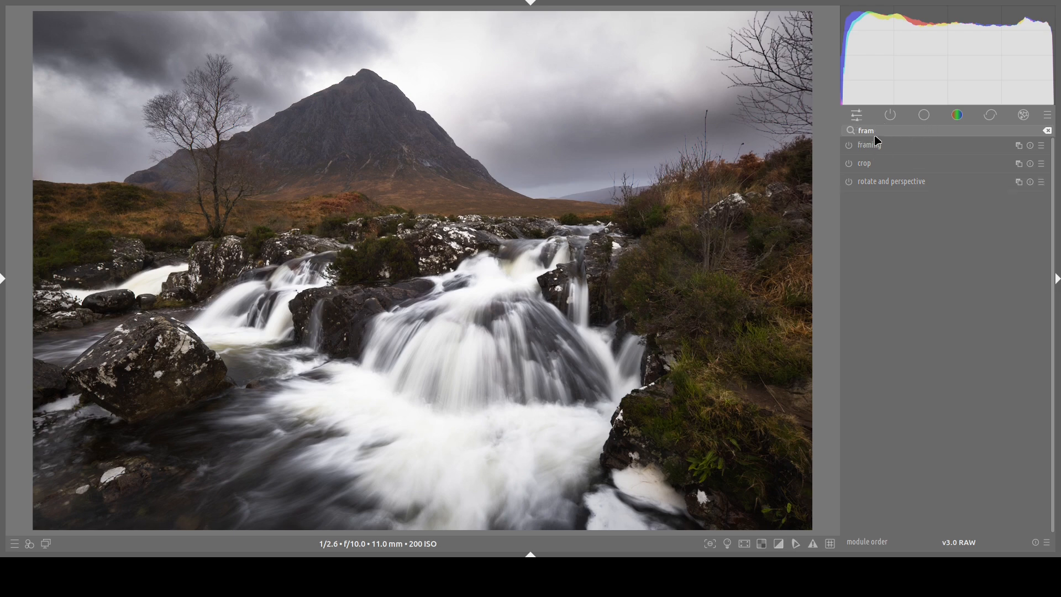
{"action": "left_click", "coordinate": [849, 145]}
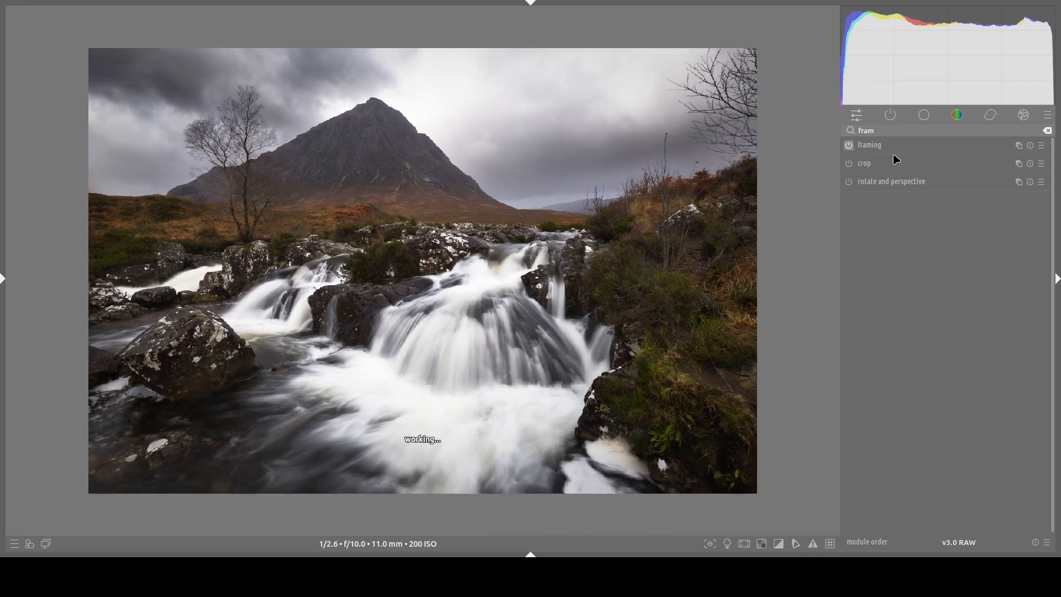
{"action": "left_click", "coordinate": [876, 149]}
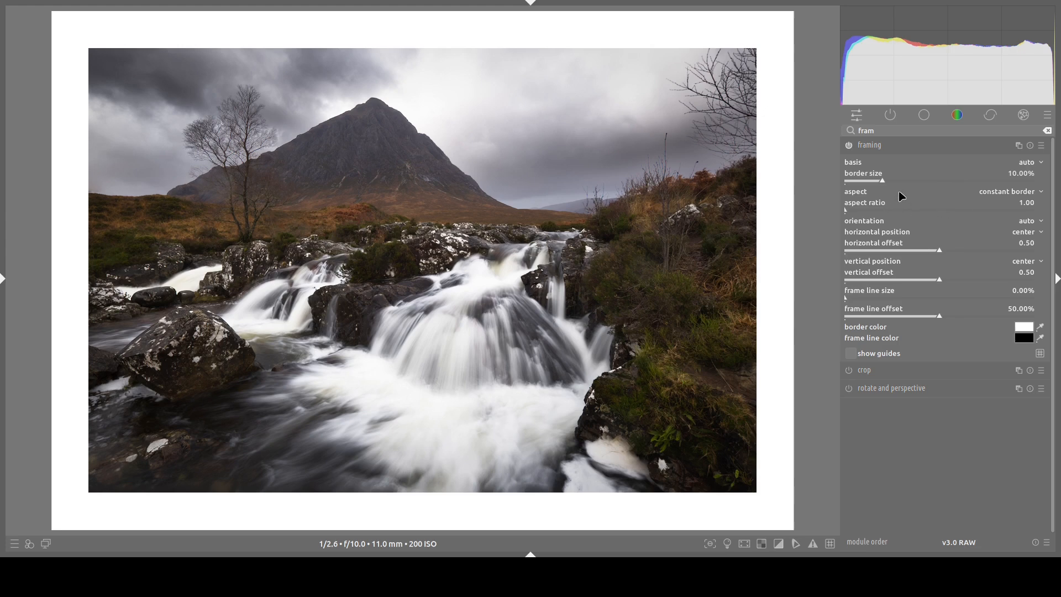
Reduce the white frame's border size to 5.38%, and set the framing to 5% white.
{"action": "left_click_drag", "start_coordinate": [884, 182], "coordinate": [880, 182]}
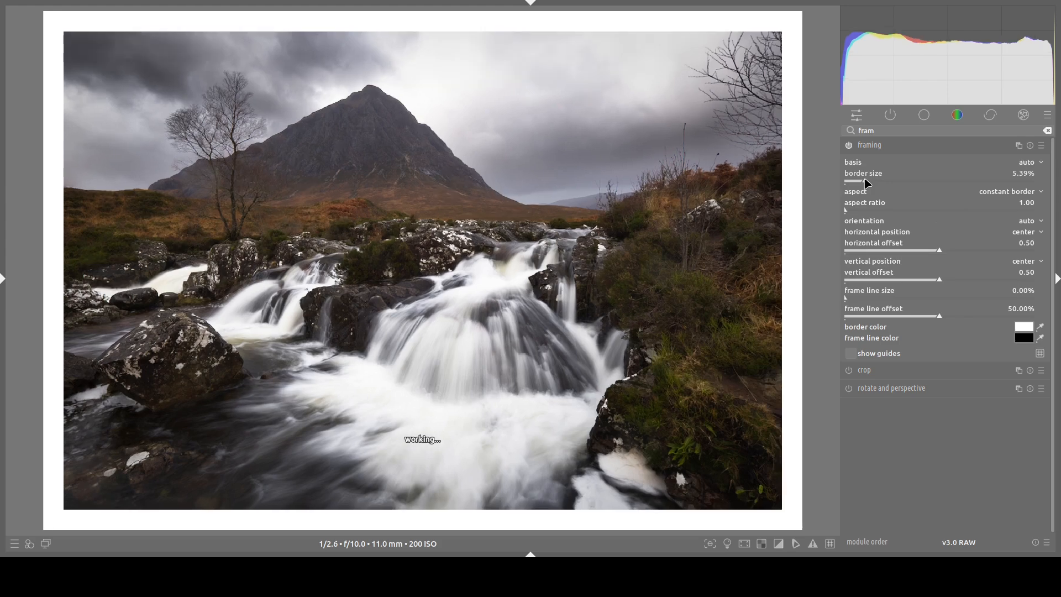
{"action": "left_click_drag", "start_coordinate": [867, 184], "coordinate": [868, 184]}
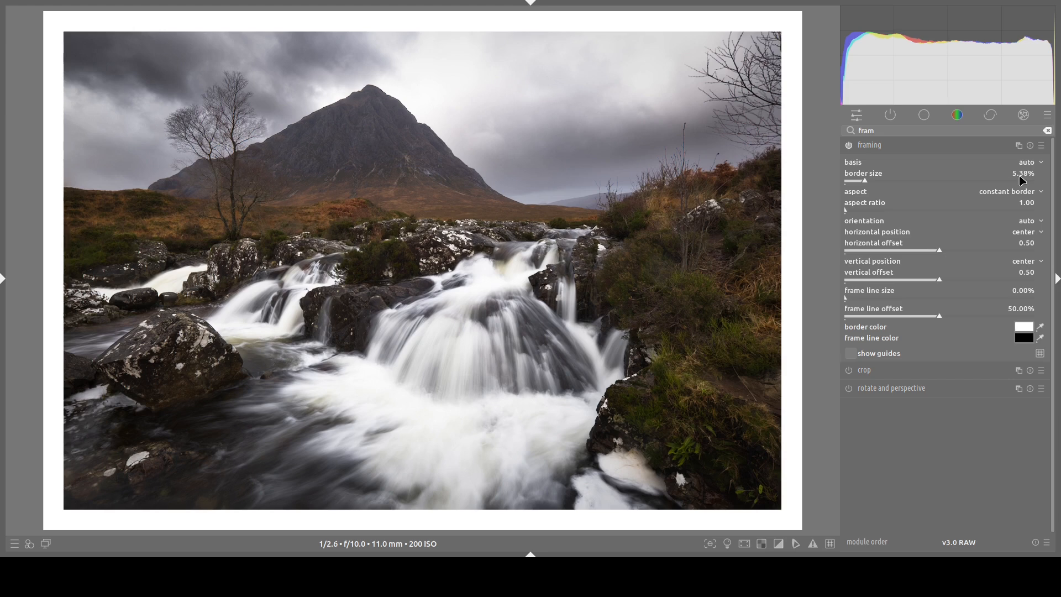
{"action": "double_click", "coordinate": [1025, 180]}
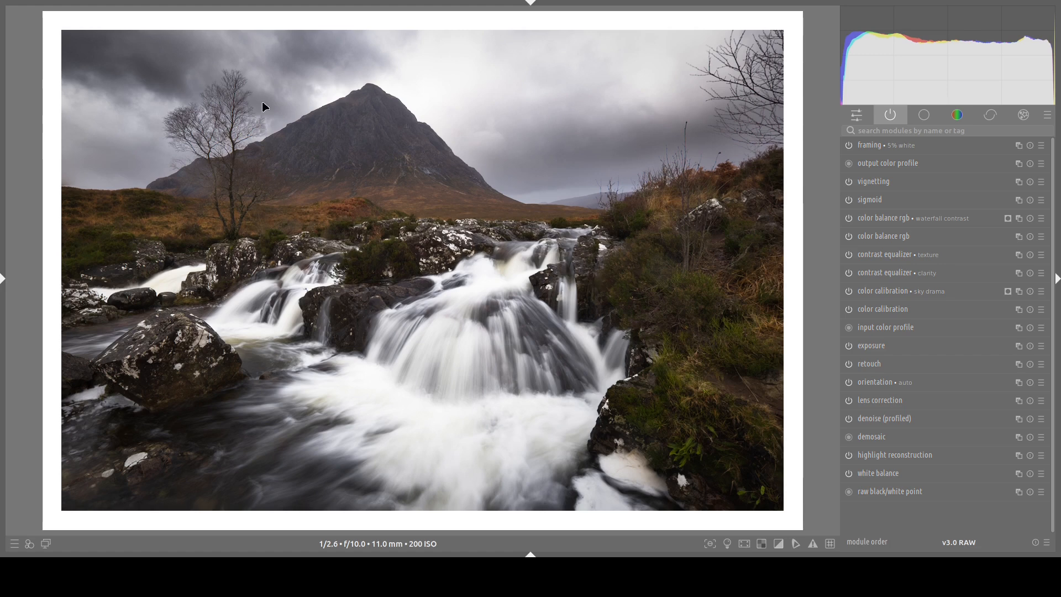
Find the diffuse or sharpen module, apply its lens deblur: medium preset and compare the photo with it off and on.
{"action": "left_click", "coordinate": [887, 131]}
{"action": "type", "text": "diffu"}
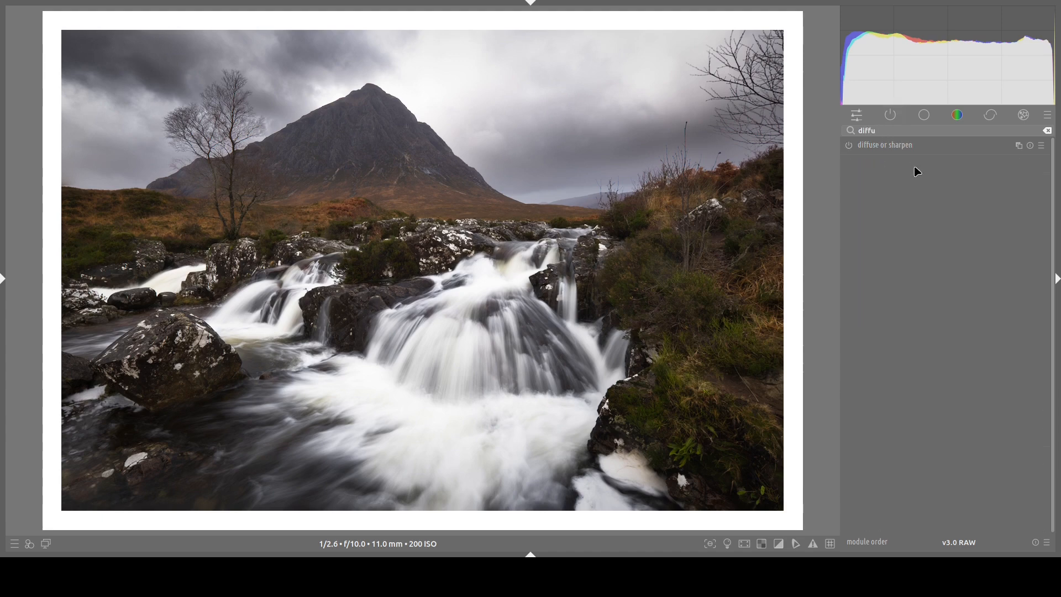
{"action": "left_click", "coordinate": [880, 146]}
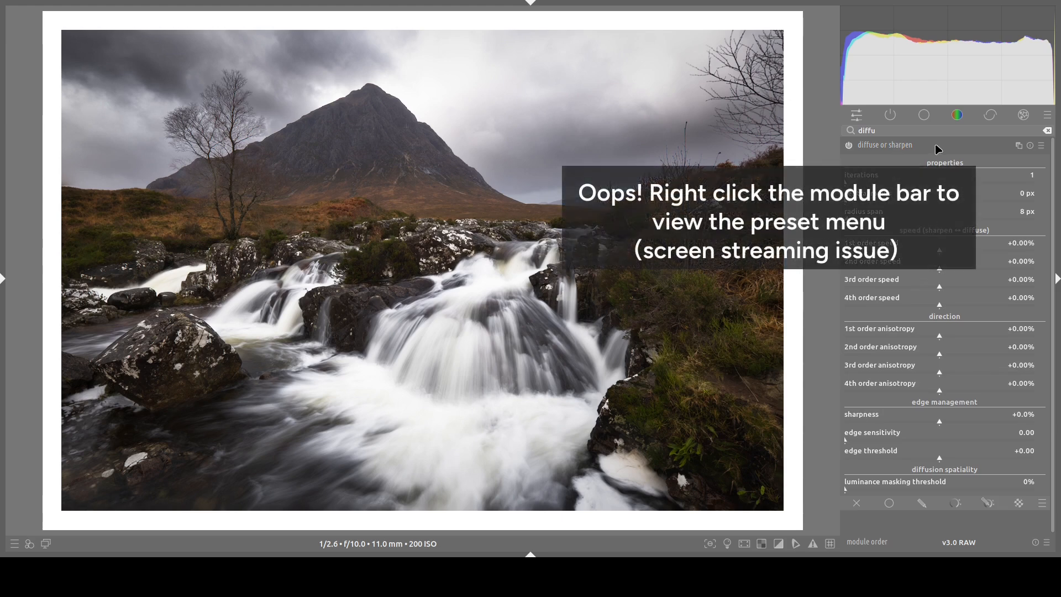
{"action": "left_click", "coordinate": [904, 236]}
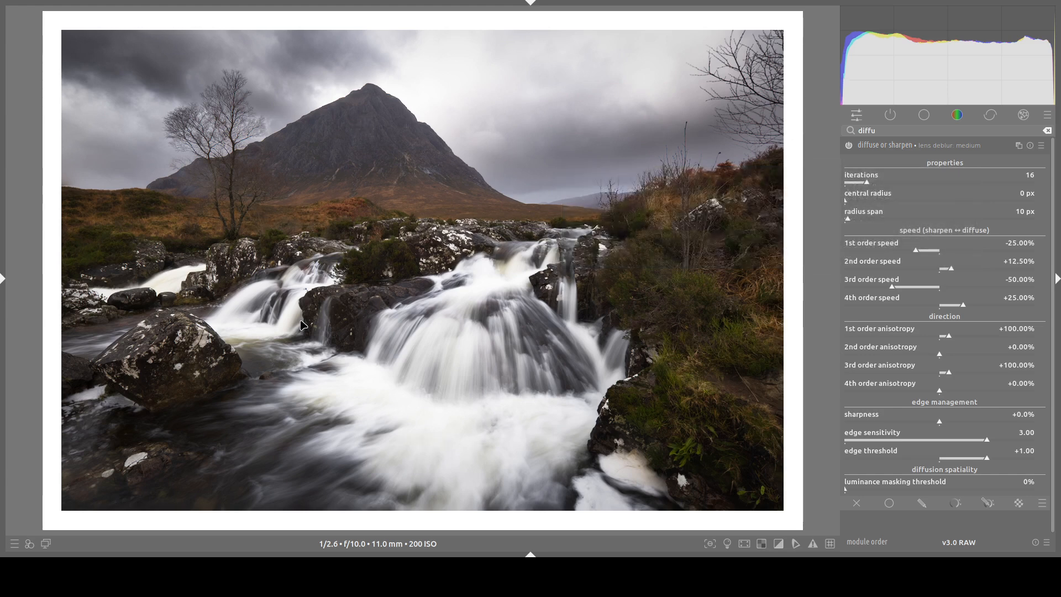
{"action": "left_click", "coordinate": [850, 146]}
{"action": "left_click", "coordinate": [850, 145]}
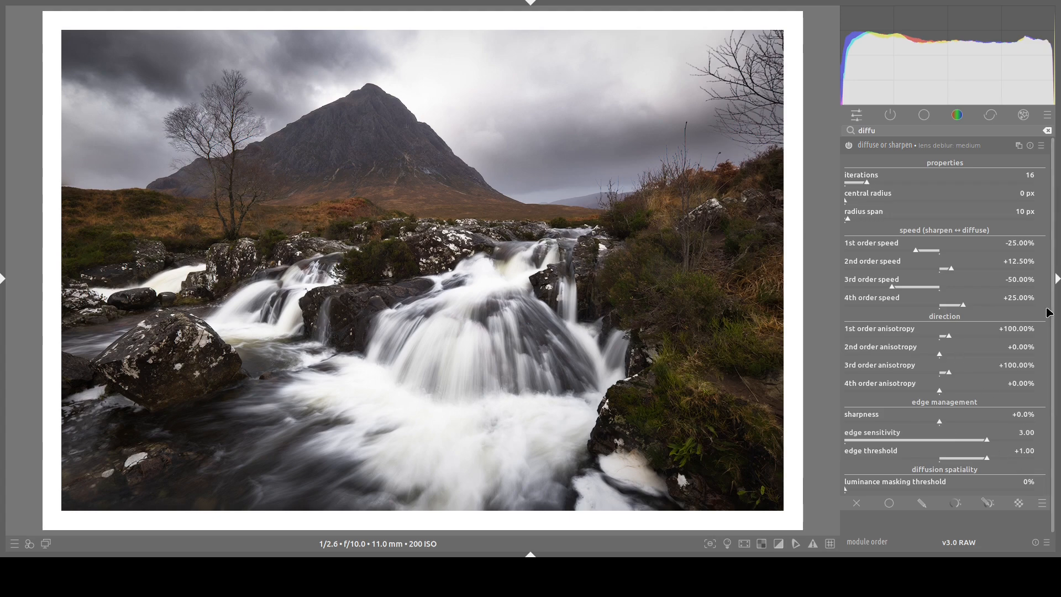
Limit the sharpening with the color calibration sky drama raster mask, inverted to exclude the sky, and check the mask overlay.
{"action": "left_click", "coordinate": [1020, 504]}
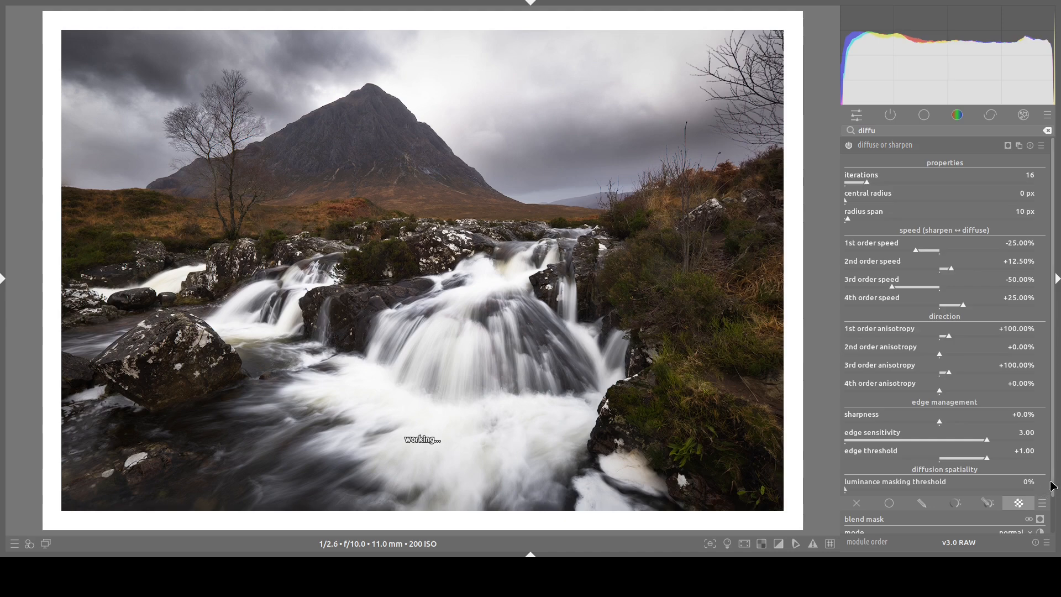
{"action": "left_click_drag", "start_coordinate": [1053, 485], "coordinate": [1053, 521]}
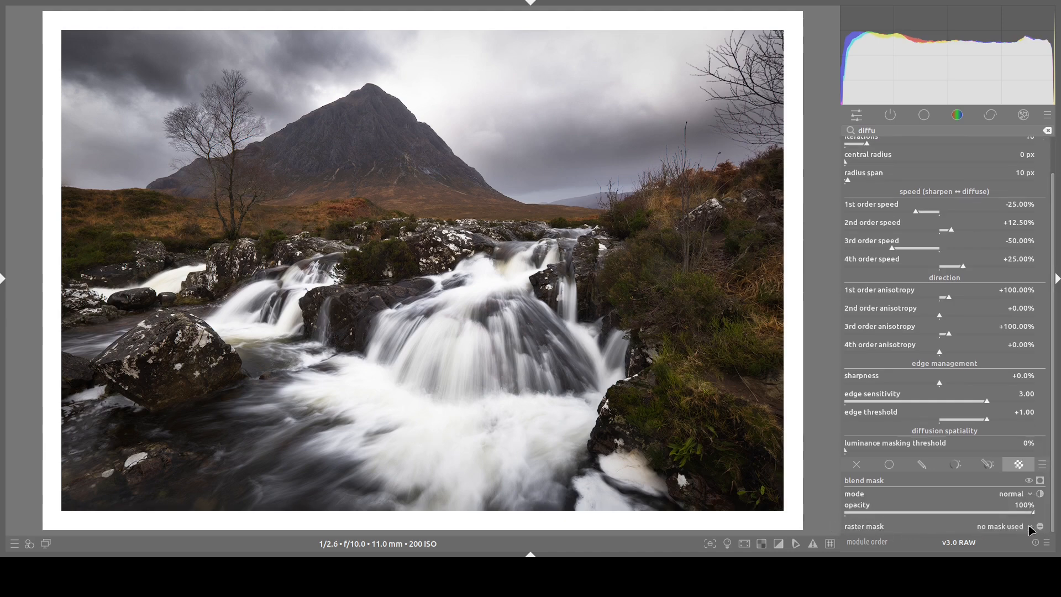
{"action": "left_click", "coordinate": [995, 534]}
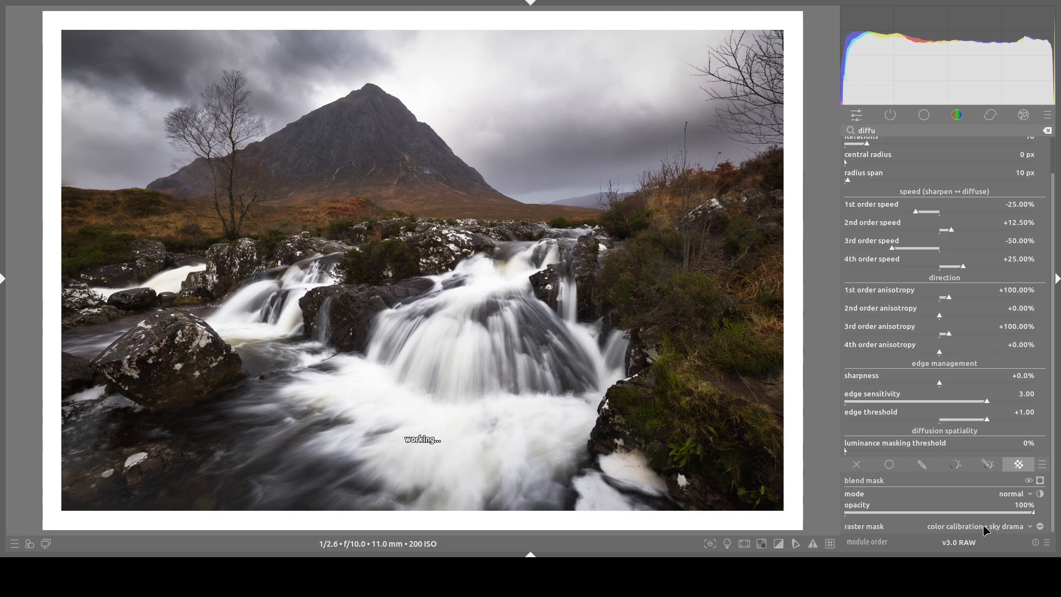
{"action": "left_click", "coordinate": [1040, 481]}
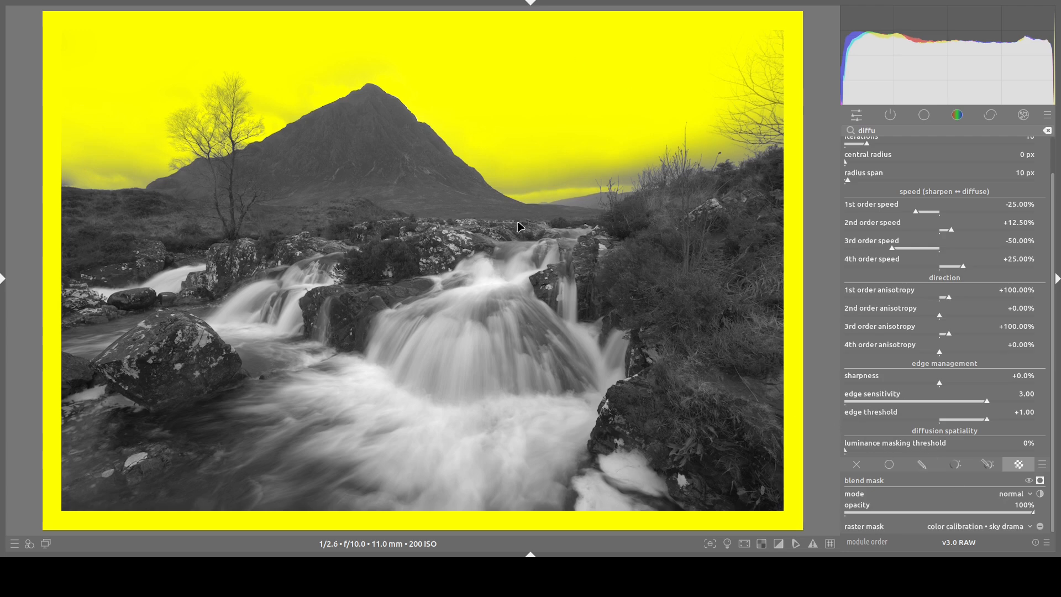
{"action": "left_click", "coordinate": [1040, 527]}
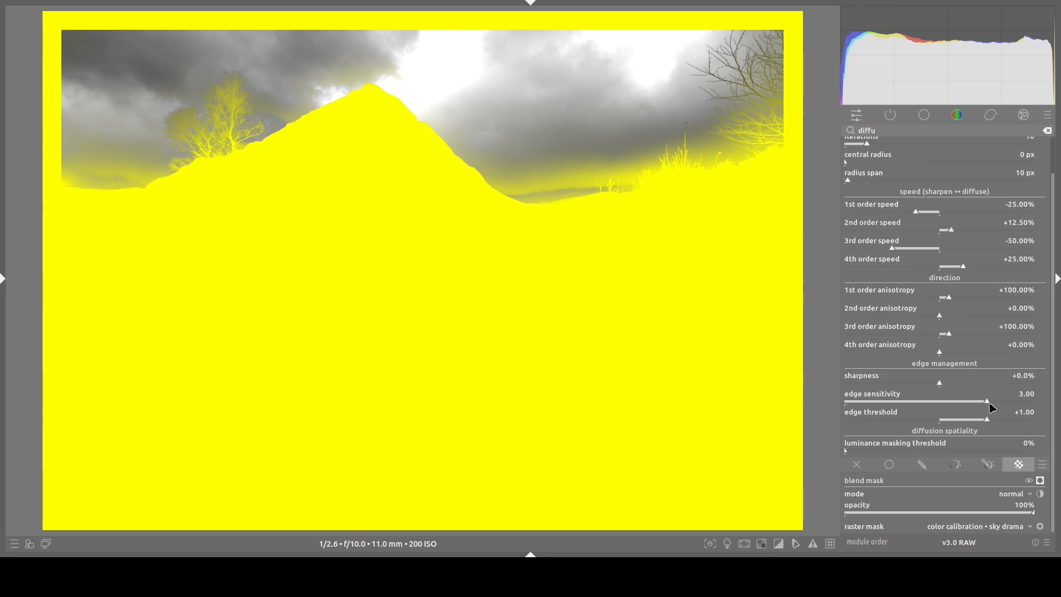
{"action": "left_click", "coordinate": [1041, 482]}
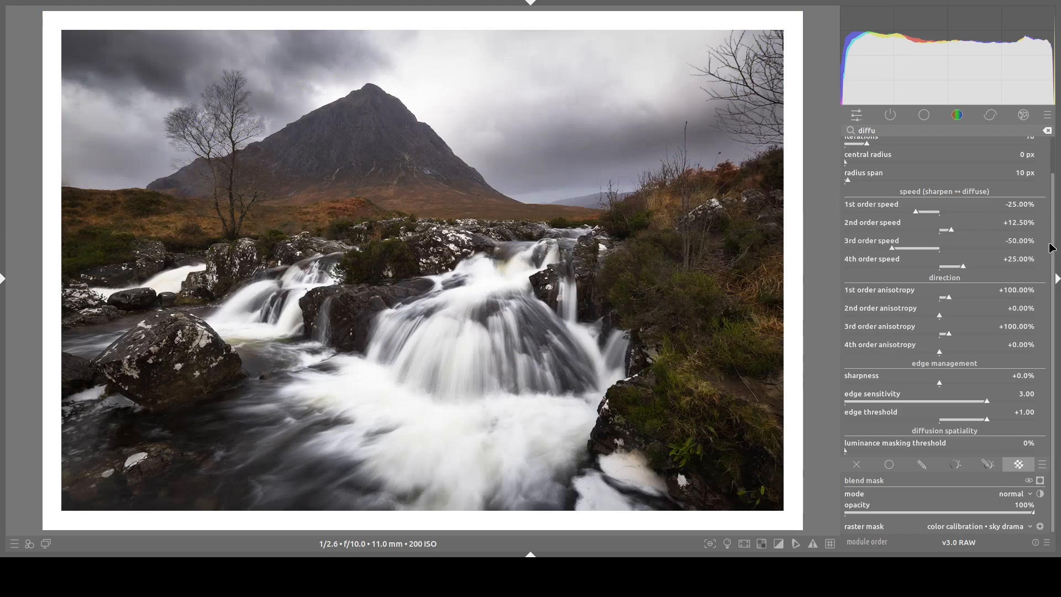
Compare the photo with the masked sharpening off and on, and list only the active modules.
{"action": "scroll", "coordinate": [1051, 247], "scroll_direction": "up", "scroll_amount": 2}
{"action": "left_click", "coordinate": [851, 147]}
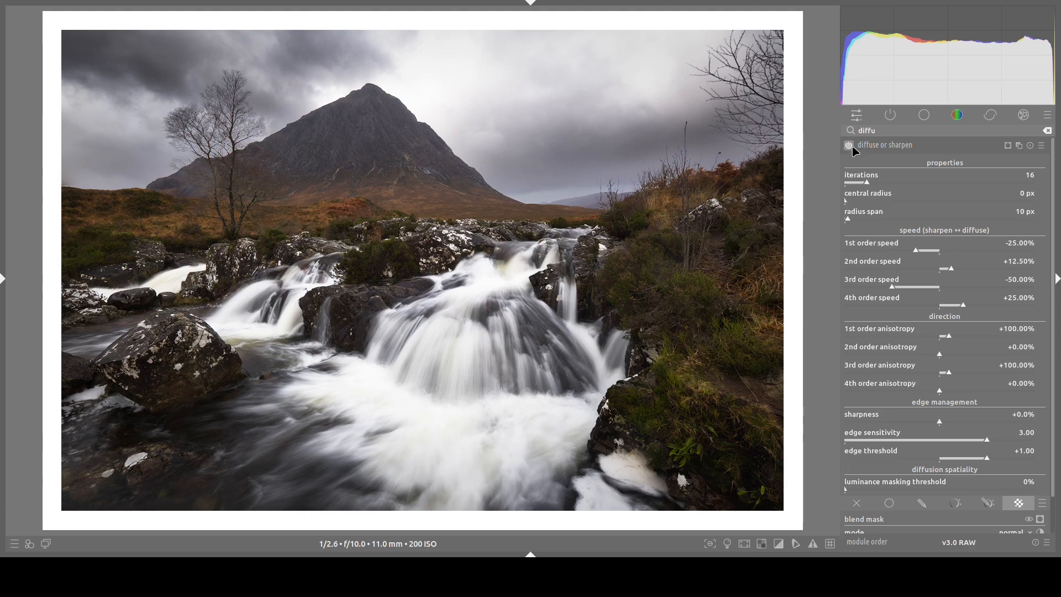
{"action": "left_click", "coordinate": [851, 146]}
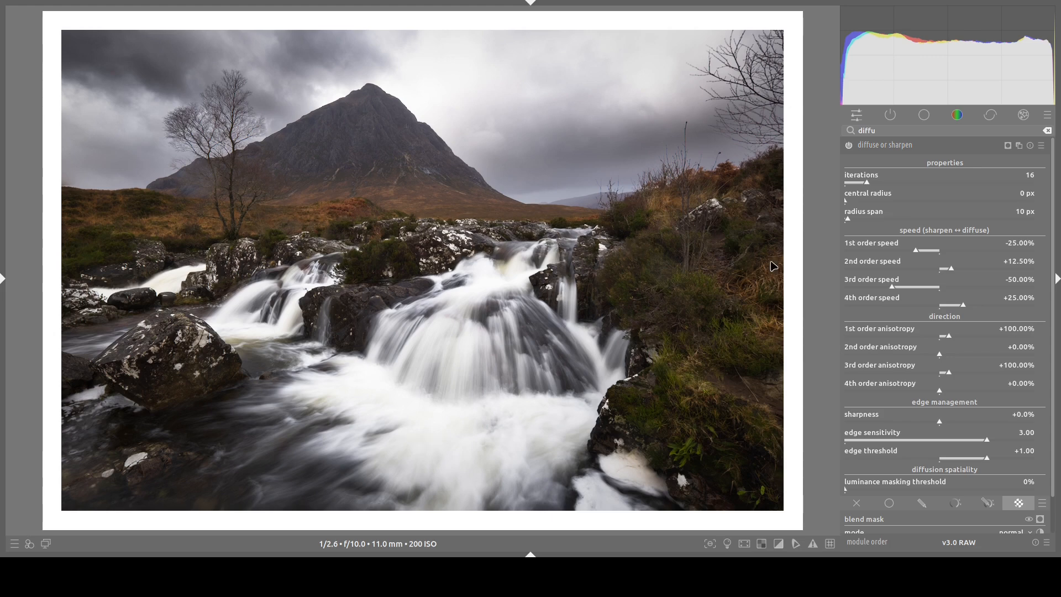
{"action": "left_click", "coordinate": [896, 120]}
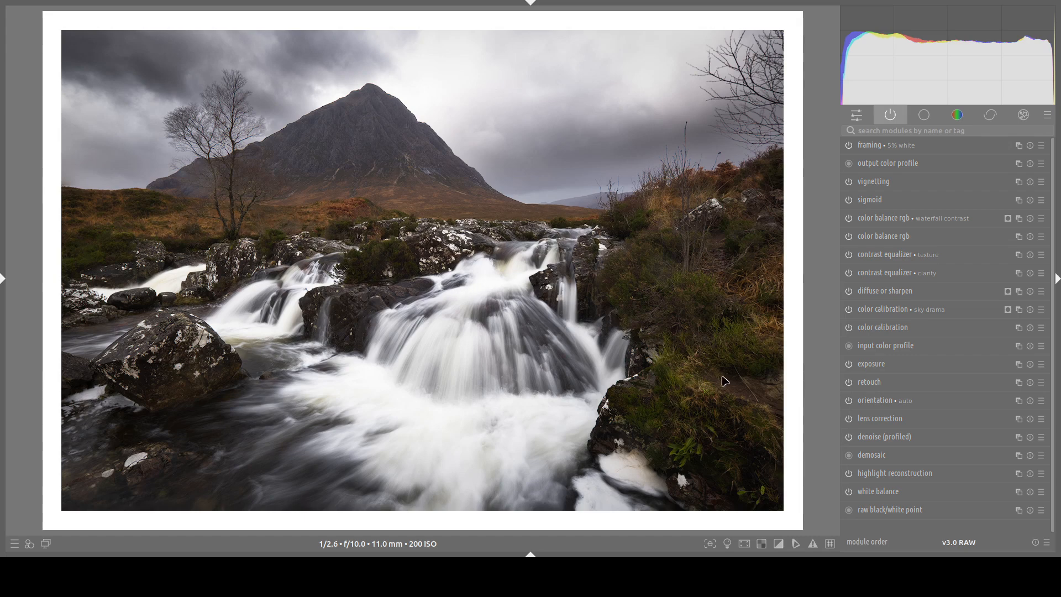
Add a second diffuse or sharpen instance with the local contrast: fast preset and move it directly below vignetting in the module order.
{"action": "right_click", "coordinate": [1021, 294]}
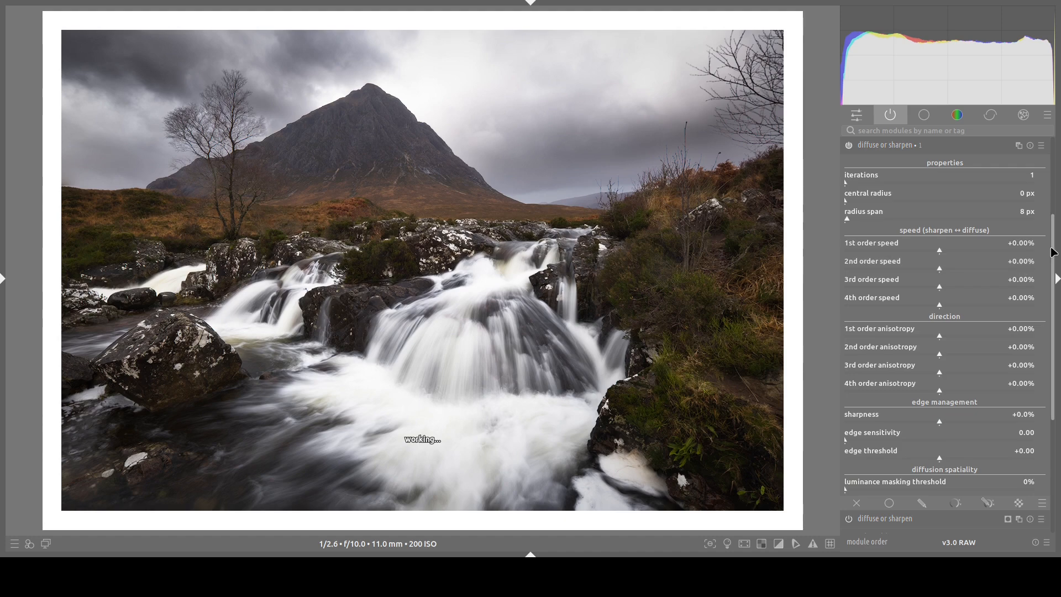
{"action": "left_click_drag", "start_coordinate": [1052, 253], "coordinate": [1050, 174]}
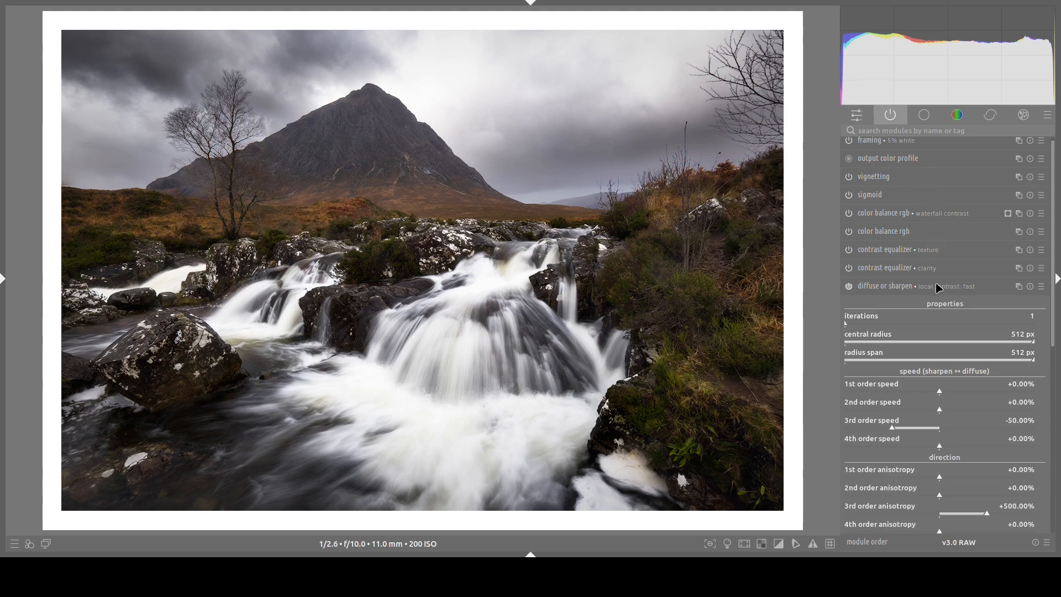
{"action": "left_click_drag", "start_coordinate": [941, 291], "coordinate": [945, 198]}
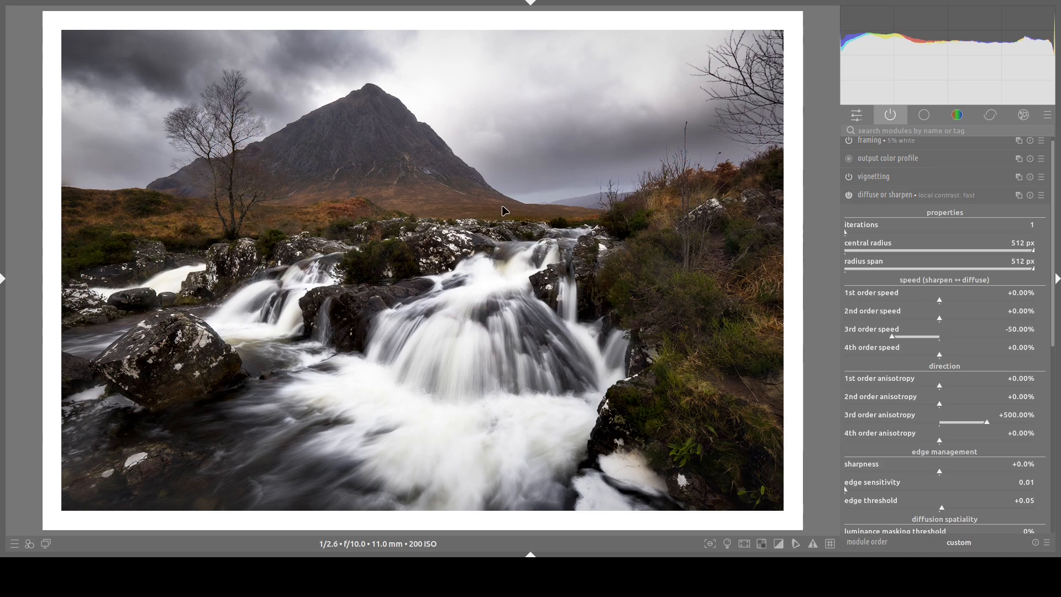
Compare the photo with the local contrast instance off and on, leave it enabled and collapse its settings.
{"action": "scroll", "coordinate": [890, 289], "scroll_direction": "up", "scroll_amount": 1}
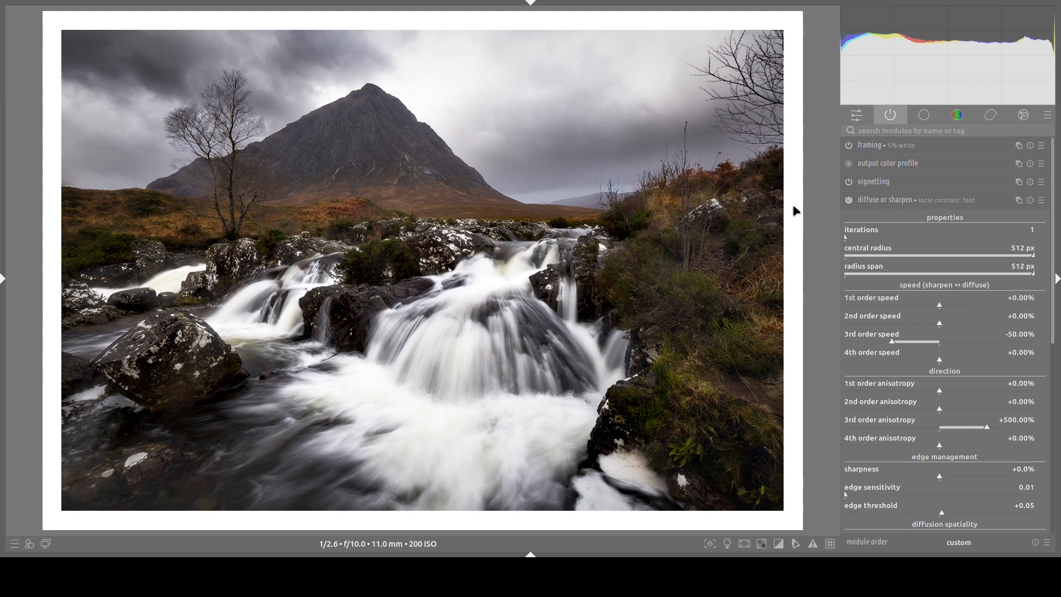
{"action": "left_click", "coordinate": [849, 202]}
{"action": "left_click", "coordinate": [849, 201]}
{"action": "left_click", "coordinate": [849, 201]}
{"action": "left_click", "coordinate": [849, 202]}
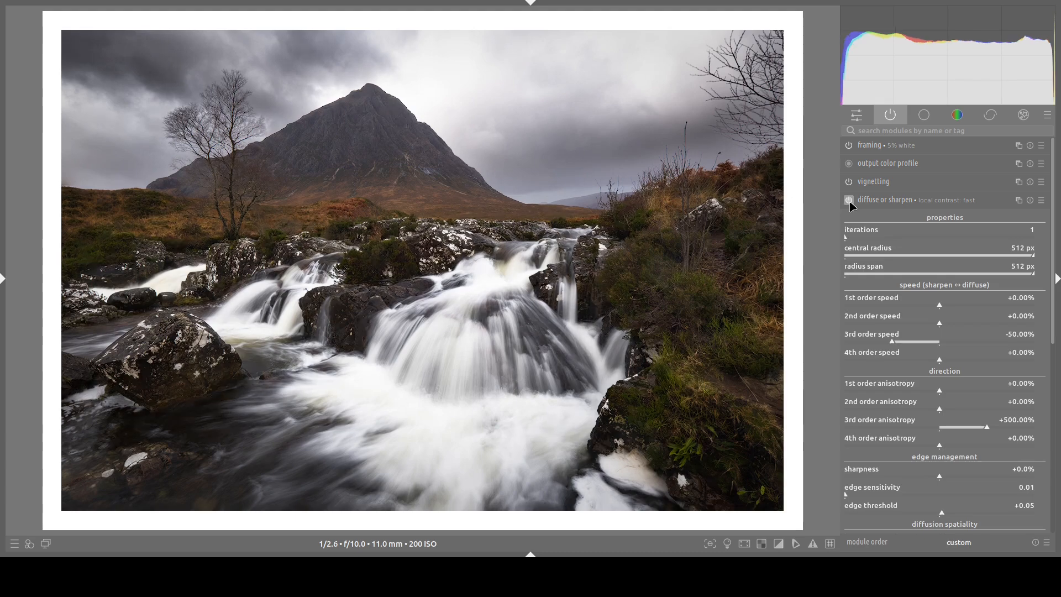
{"action": "left_click", "coordinate": [849, 201]}
{"action": "left_click", "coordinate": [849, 201]}
{"action": "left_click", "coordinate": [850, 201]}
{"action": "left_click", "coordinate": [913, 205]}
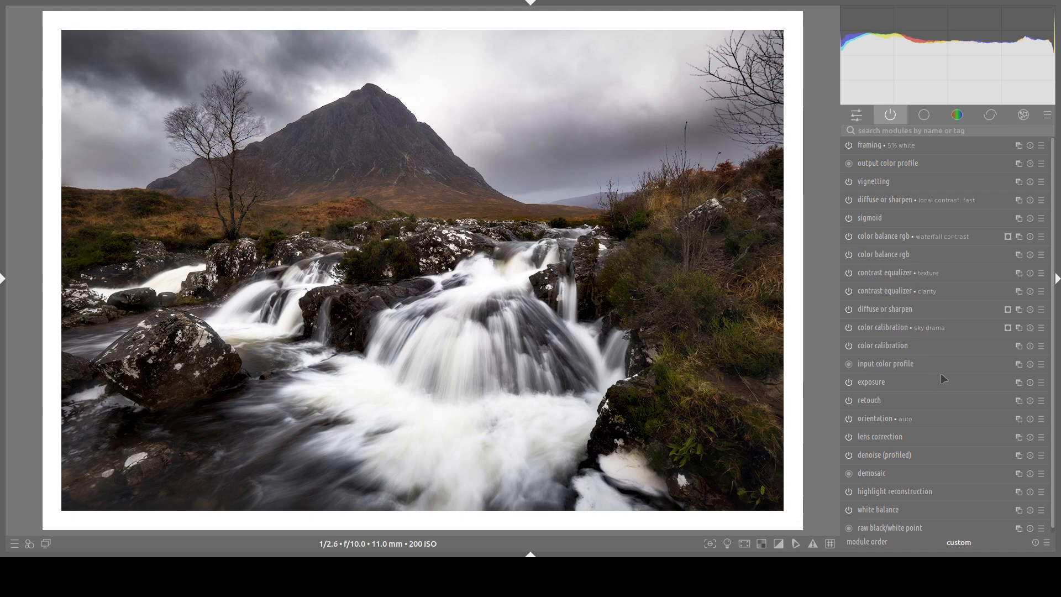
Open the history and snapshots and take a snapshot of the finished edit.
{"action": "left_click", "coordinate": [884, 116]}
{"action": "left_click", "coordinate": [886, 122]}
{"action": "left_click", "coordinate": [3, 281]}
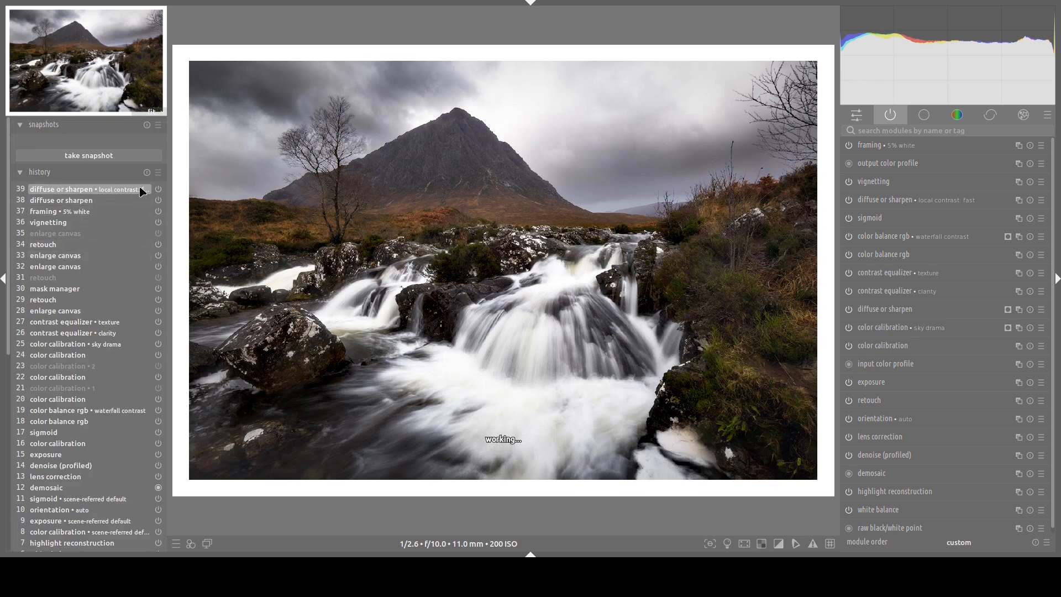
{"action": "mouse_move", "coordinate": [4, 280]}
{"action": "left_mouse_down"}
{"action": "mouse_move", "coordinate": [3, 385]}
{"action": "mouse_move", "coordinate": [13, 271]}
{"action": "left_mouse_up"}
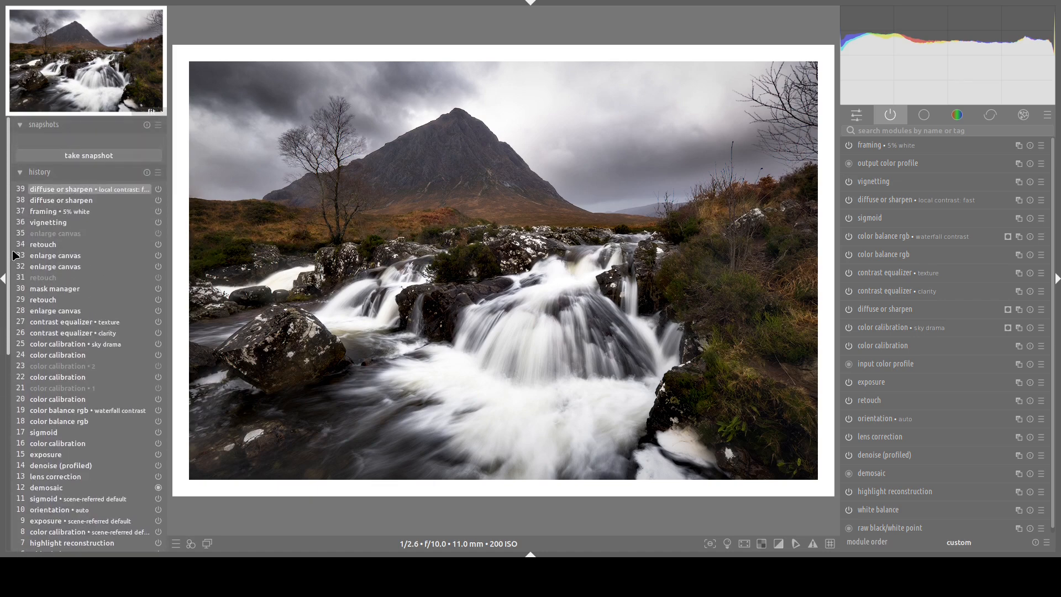
{"action": "left_click", "coordinate": [103, 156]}
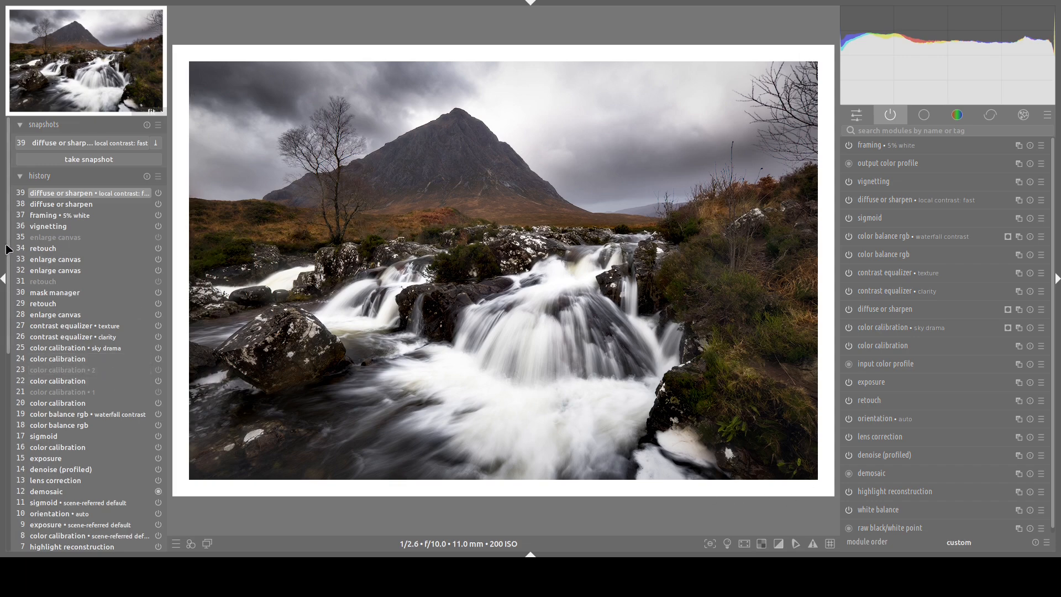
Roll the edit back to history entry 12, demosaic, and overlay the snapshot of the finished photo in a split view.
{"action": "scroll", "coordinate": [22, 287], "scroll_direction": "down", "scroll_amount": 7}
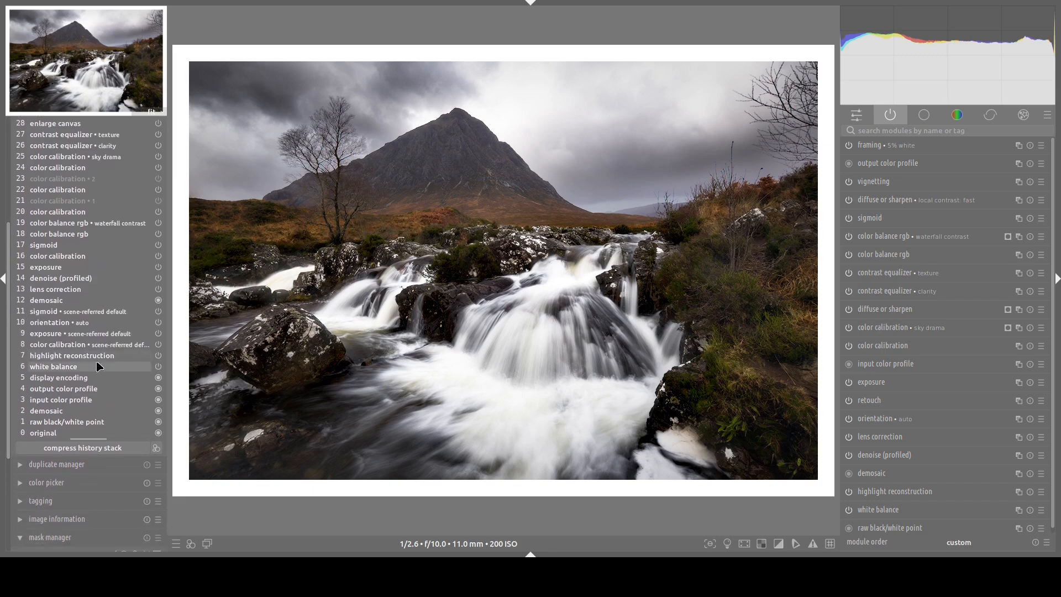
{"action": "left_click", "coordinate": [93, 305]}
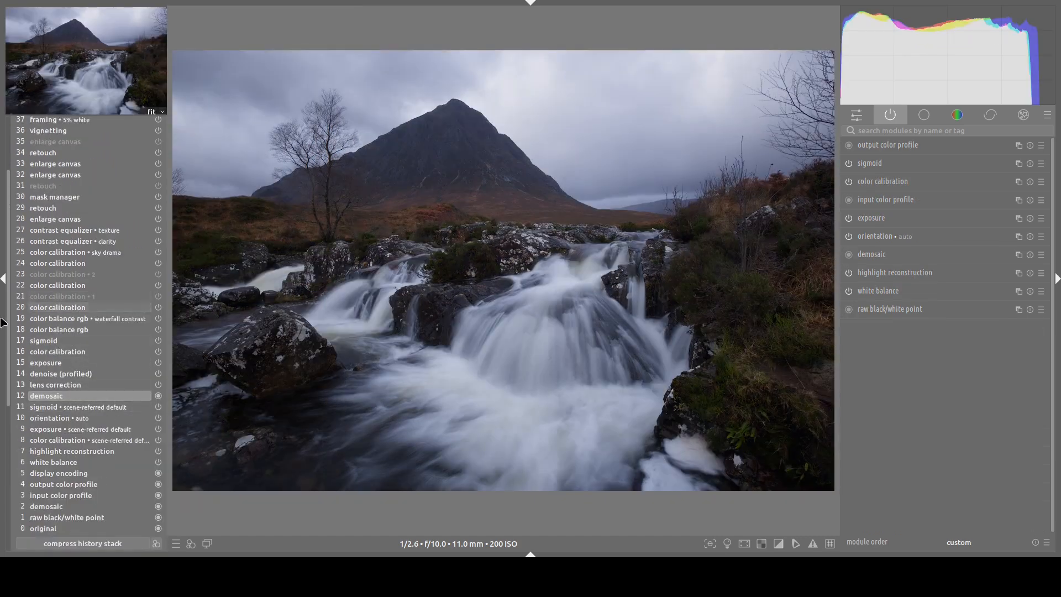
{"action": "scroll", "coordinate": [13, 260], "scroll_direction": "up", "scroll_amount": 4}
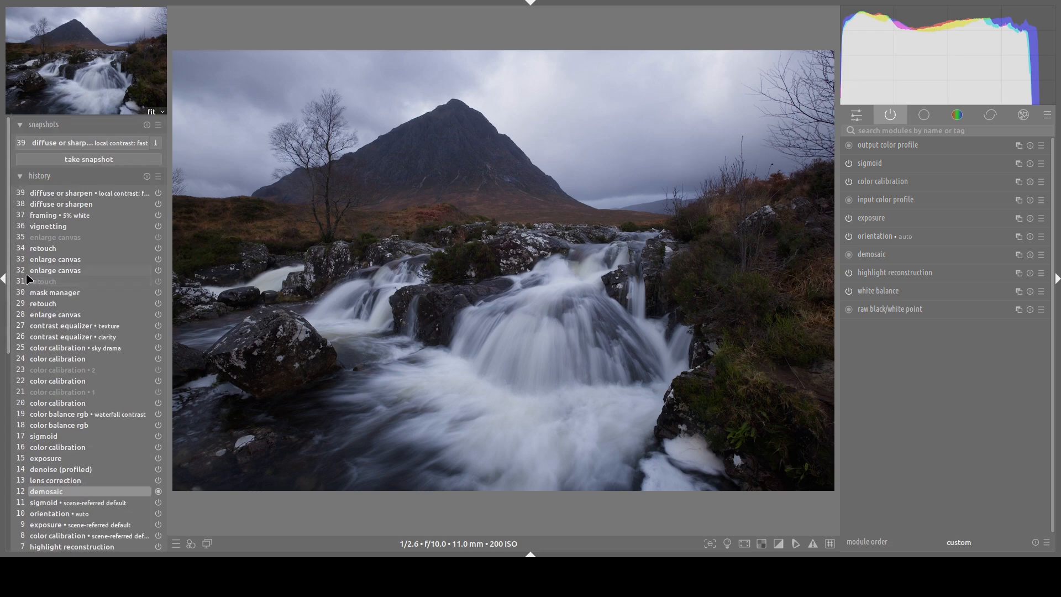
{"action": "left_click", "coordinate": [79, 145]}
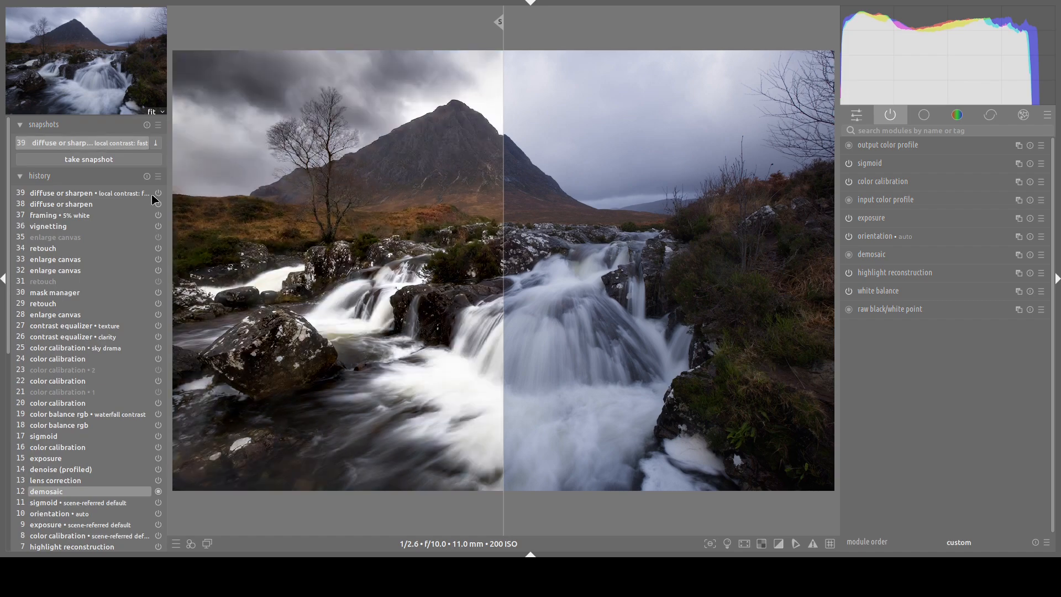
Enlarge the photo and sweep the split line across to the far right edge to compare the finished snapshot with the original.
{"action": "left_click", "coordinate": [3, 279]}
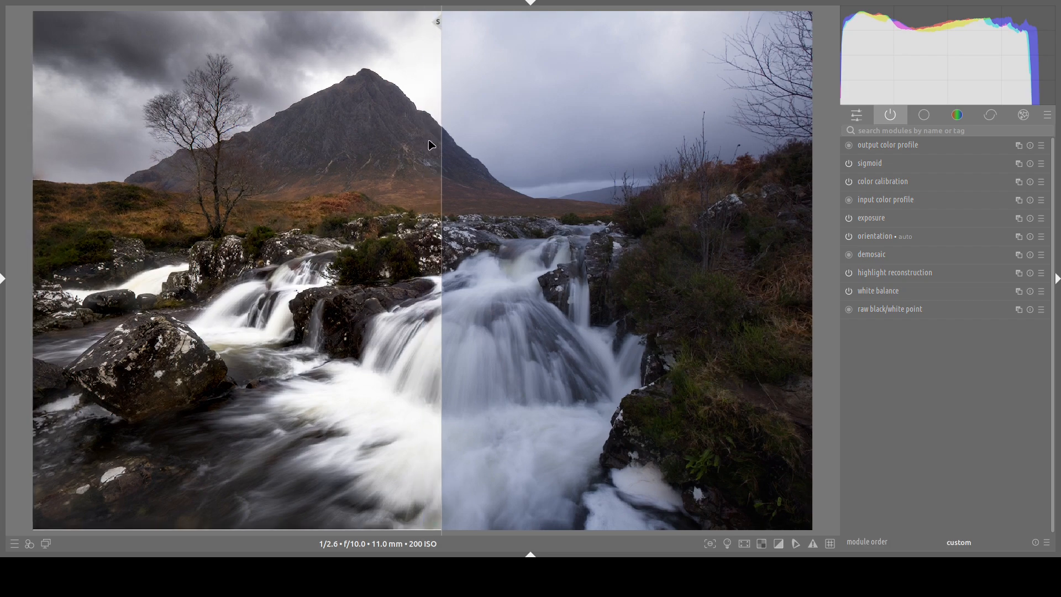
{"action": "left_click_drag", "start_coordinate": [439, 28], "coordinate": [732, 93]}
{"action": "left_click_drag", "start_coordinate": [648, 93], "coordinate": [828, 127]}
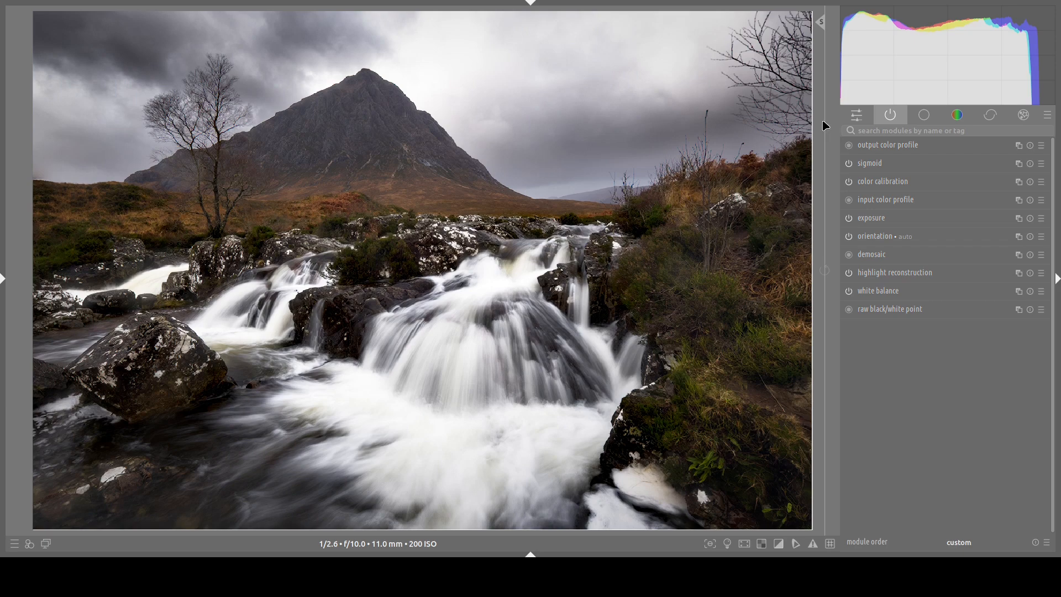
Restore the finished edit by returning to history entry 39, diffuse or sharpen local contrast.
{"action": "left_click", "coordinate": [4, 276]}
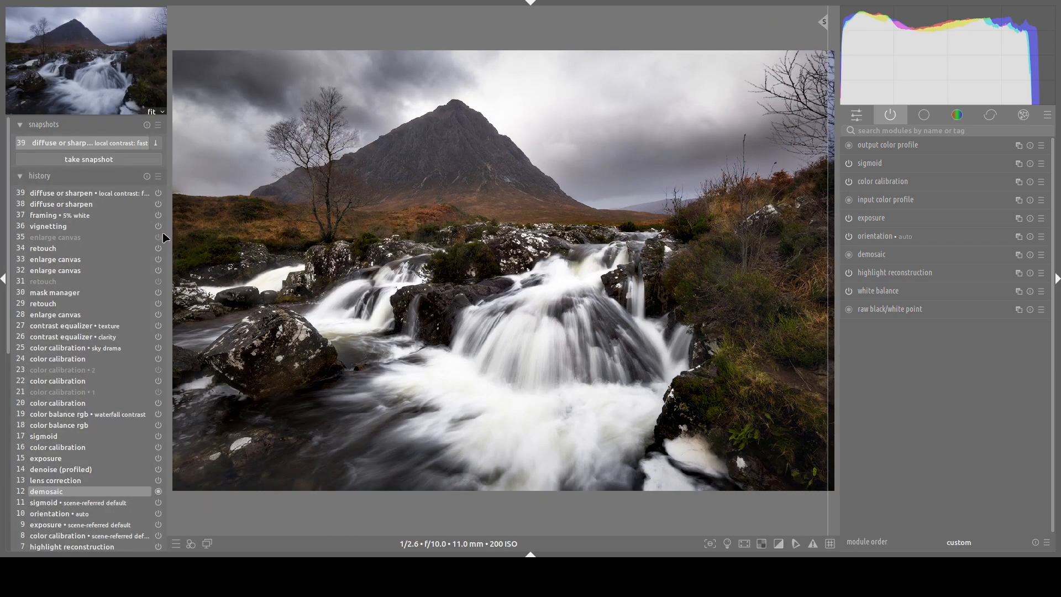
{"action": "left_click", "coordinate": [47, 195]}
{"action": "scroll", "coordinate": [48, 197], "scroll_direction": "down", "scroll_amount": 2}
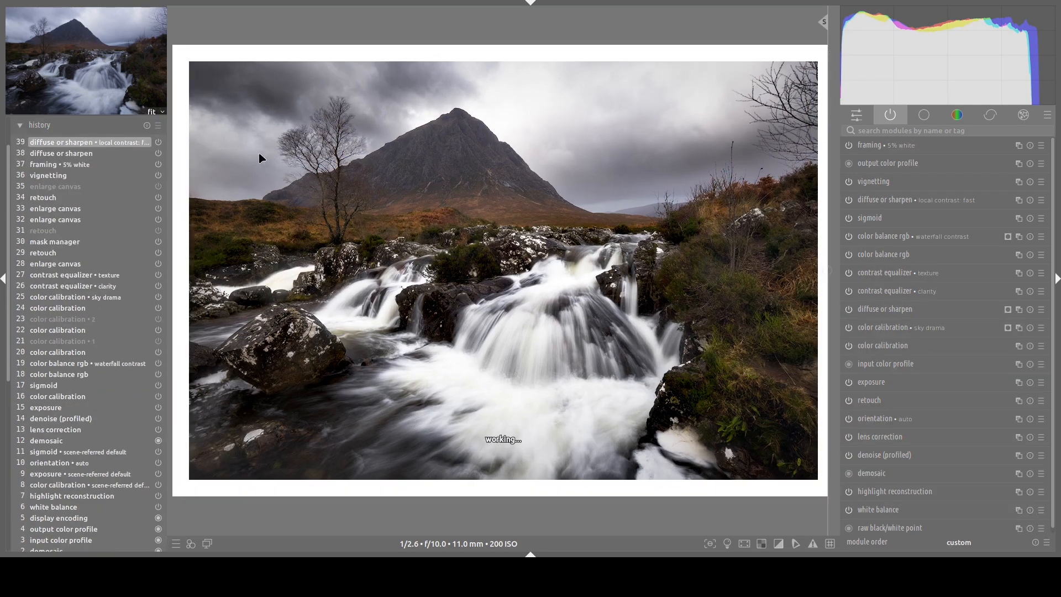